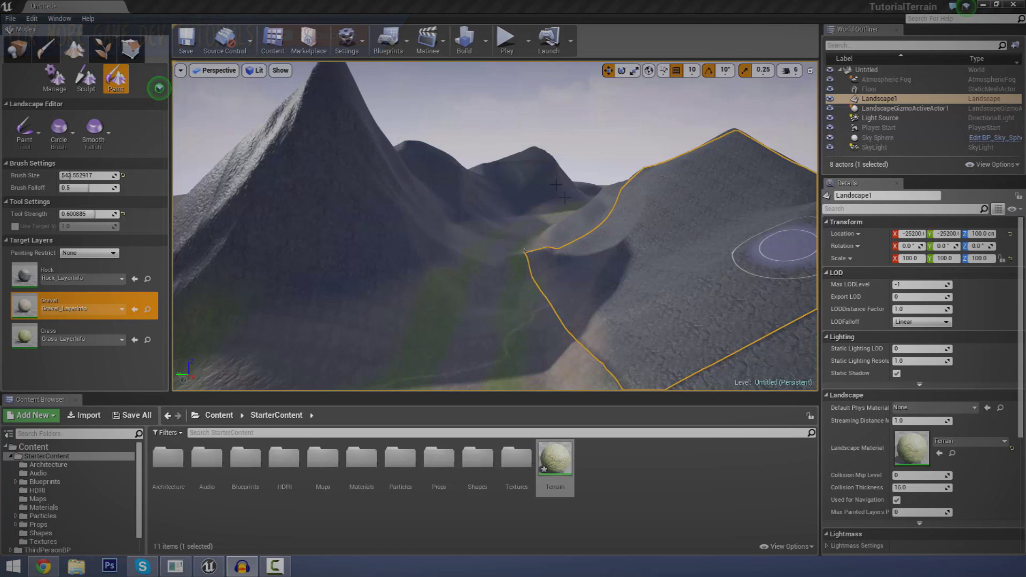
# Open the Terrain material, examine its LandscapeCoords and Texture Sample nodes, and close it
pyautogui.moveTo(573, 237)
pyautogui.mouseDown(button='right')
pyautogui.moveTo(601, 251)
pyautogui.moveTo(556, 255)
pyautogui.mouseUp(button='right')
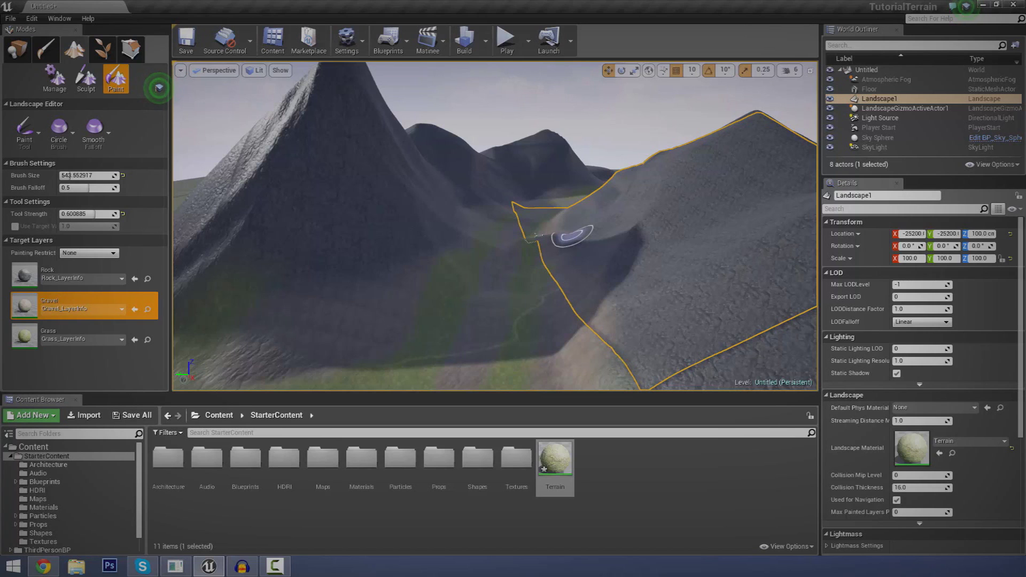
pyautogui.doubleClick(550, 464)
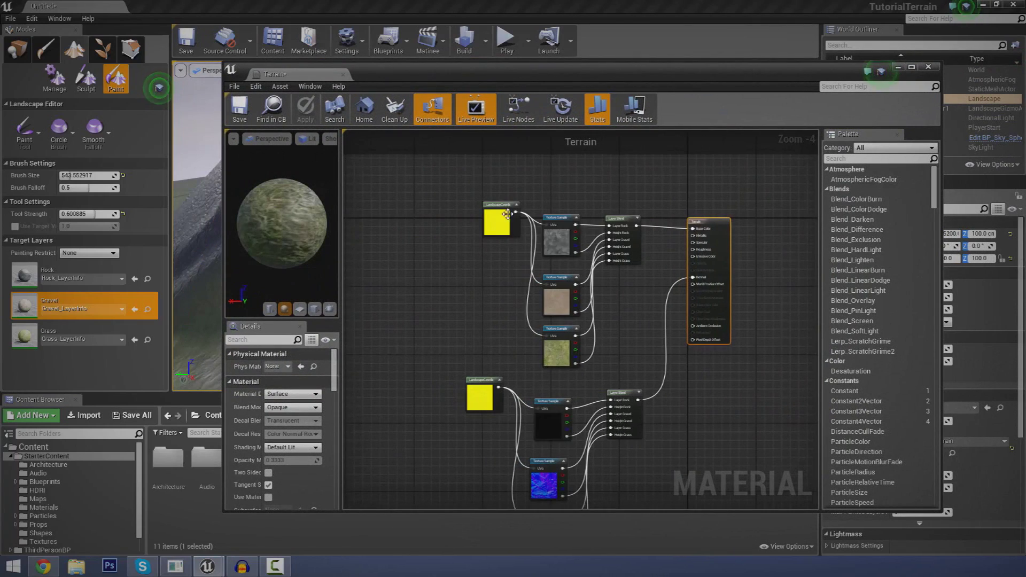
pyautogui.click(507, 214)
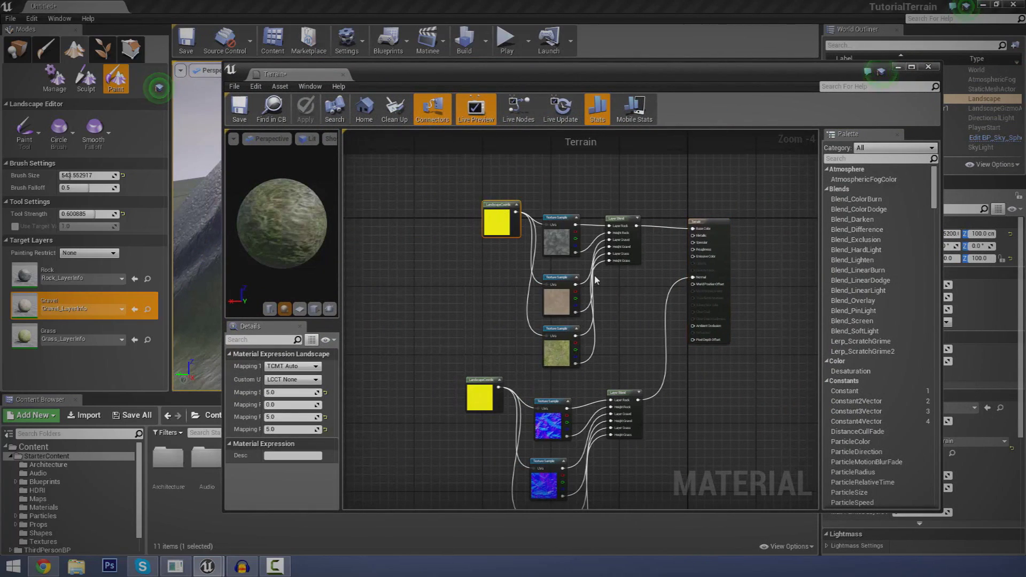
pyautogui.moveTo(622, 374); pyautogui.dragTo(647, 238, button='right')
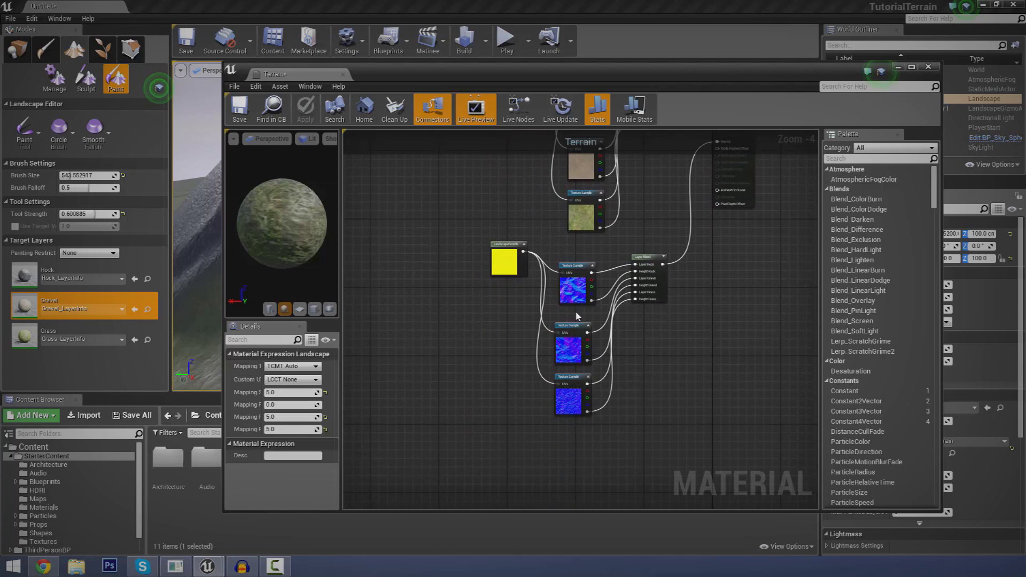
pyautogui.click(574, 285)
pyautogui.click(928, 67)
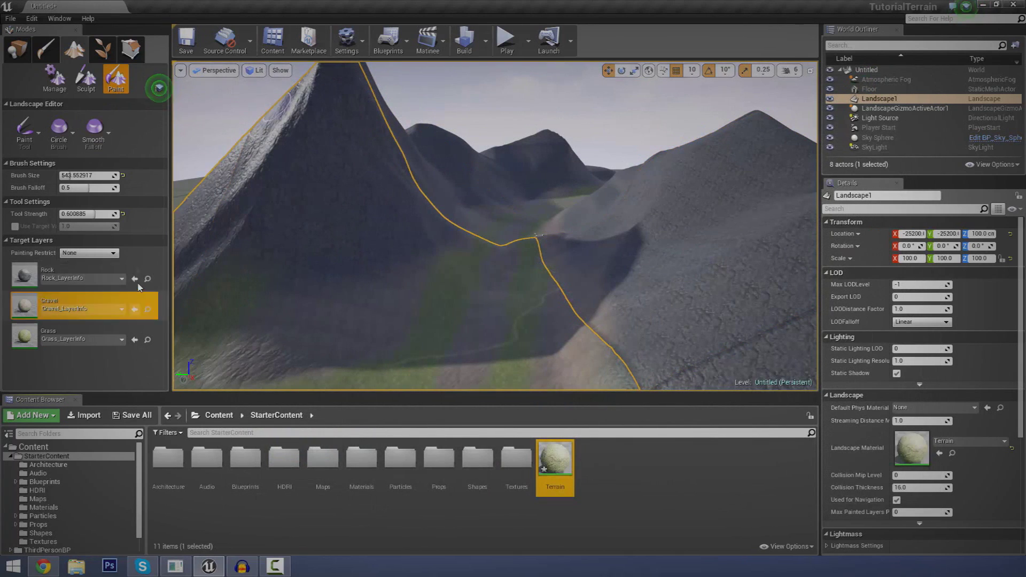
# Inspect the painted mountains and the valley between them from several viewpoints in the level
pyautogui.scroll(-3, 533, 304)
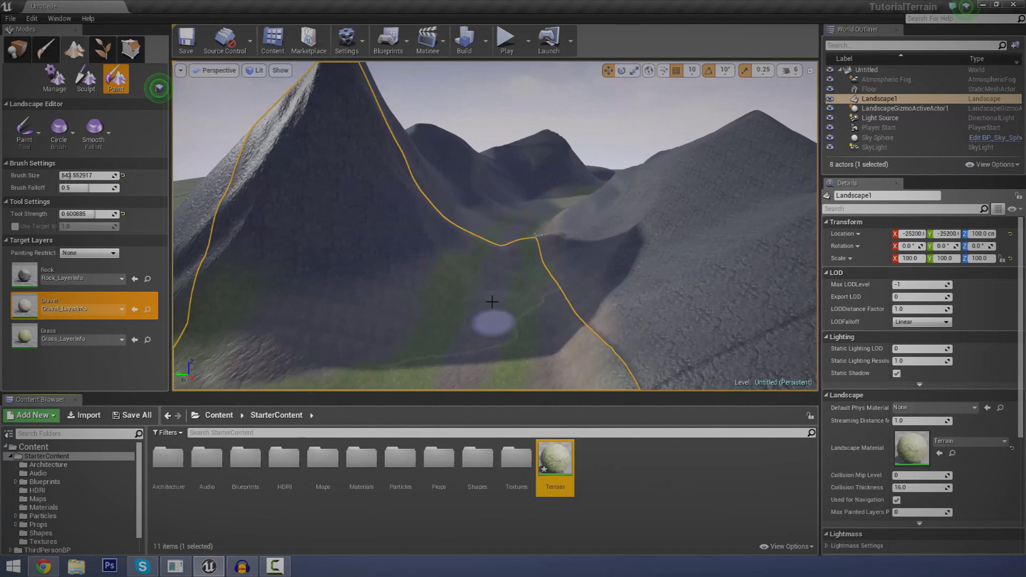
pyautogui.moveTo(600, 233); pyautogui.dragTo(695, 187, button='right')
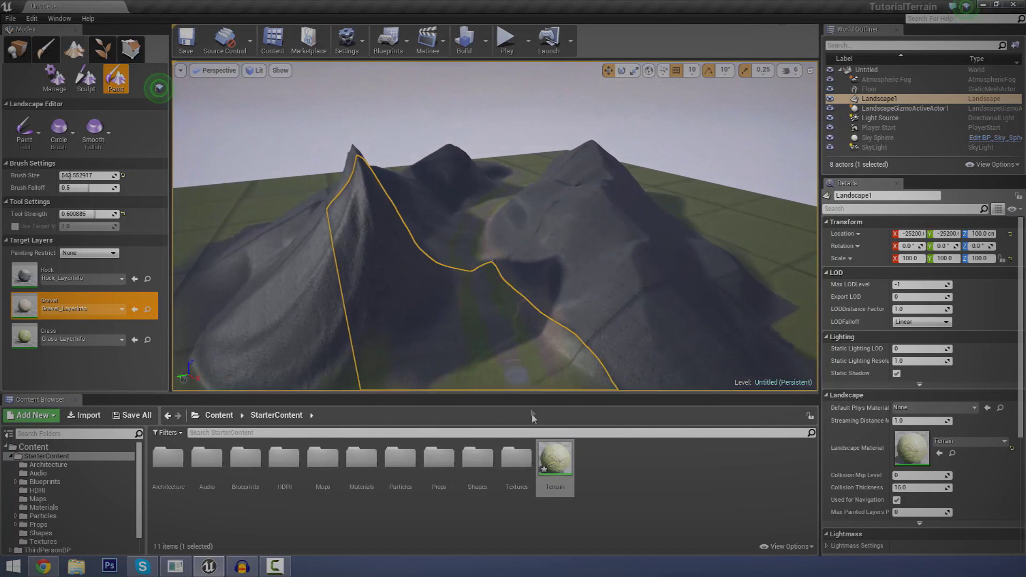
pyautogui.moveTo(457, 240)
pyautogui.mouseDown(button='right')
pyautogui.moveTo(463, 257)
pyautogui.moveTo(468, 249)
pyautogui.moveTo(514, 262)
pyautogui.moveTo(471, 267)
pyautogui.moveTo(445, 311)
pyautogui.mouseUp(button='right')
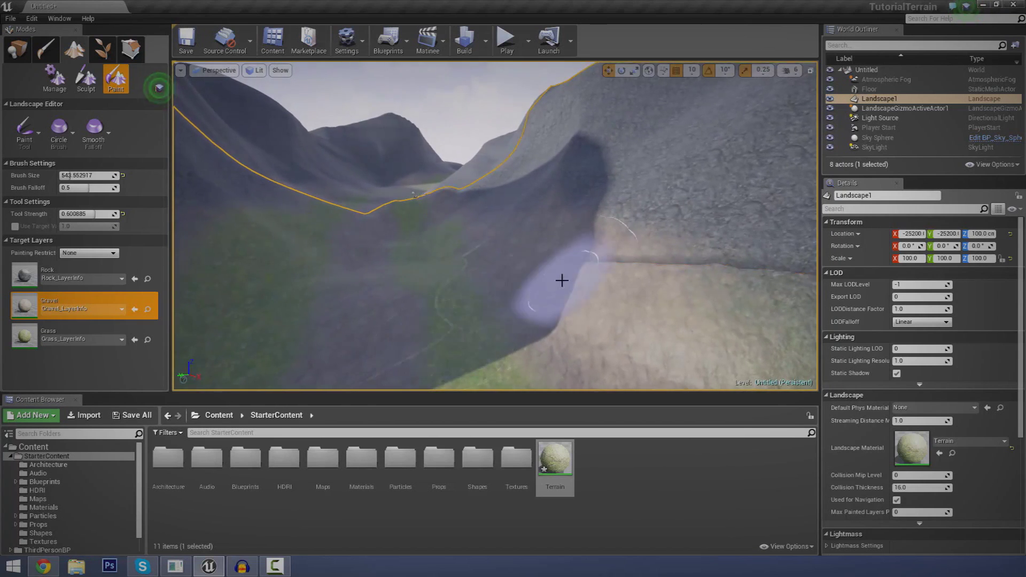
pyautogui.moveTo(680, 208)
pyautogui.mouseDown(button='right')
pyautogui.moveTo(626, 213)
pyautogui.moveTo(642, 211)
pyautogui.mouseUp(button='right')
pyautogui.click(601, 509)
pyautogui.moveTo(544, 334)
pyautogui.mouseDown(button='right')
pyautogui.moveTo(615, 336)
pyautogui.moveTo(537, 353)
pyautogui.mouseUp(button='right')
# Reopen the Terrain material and examine the rock, gravel and grass Texture Samples feeding the Base Color Layer Blend
pyautogui.click(553, 478)
pyautogui.doubleClick(554, 477)
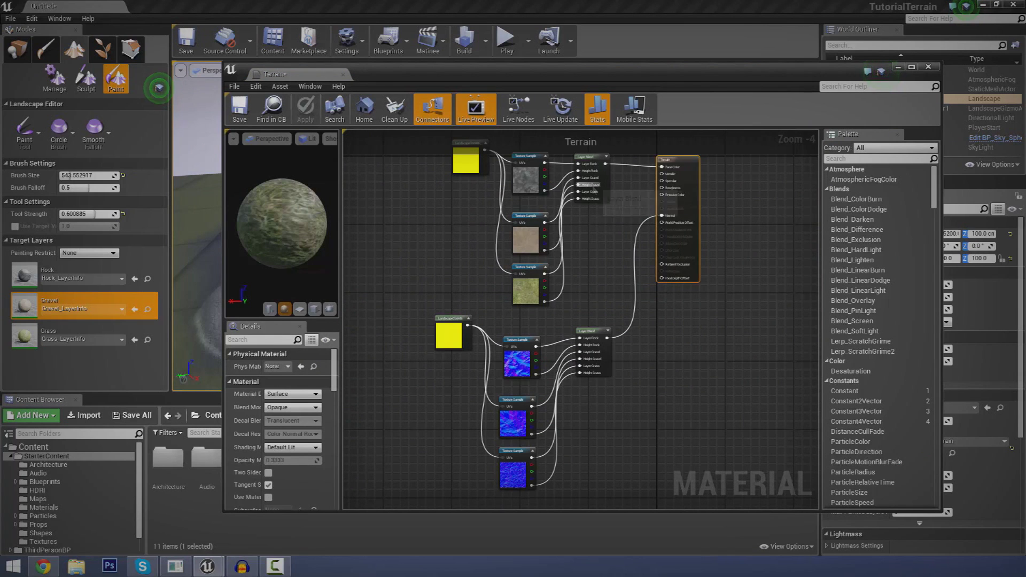
pyautogui.scroll(4, 675, 262)
pyautogui.moveTo(693, 261); pyautogui.dragTo(655, 220, button='right')
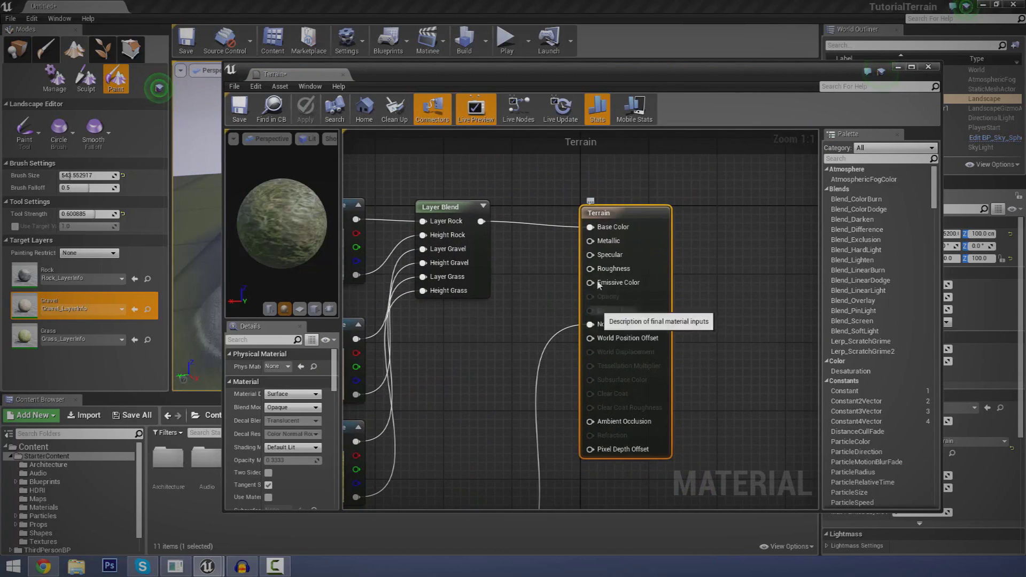
pyautogui.moveTo(563, 233); pyautogui.dragTo(700, 234, button='right')
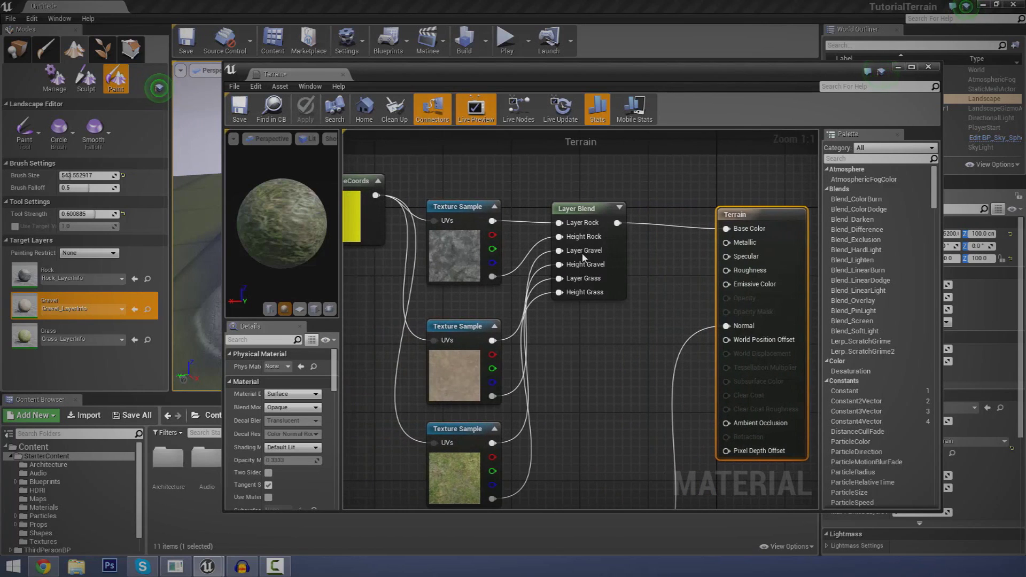
pyautogui.click(448, 268)
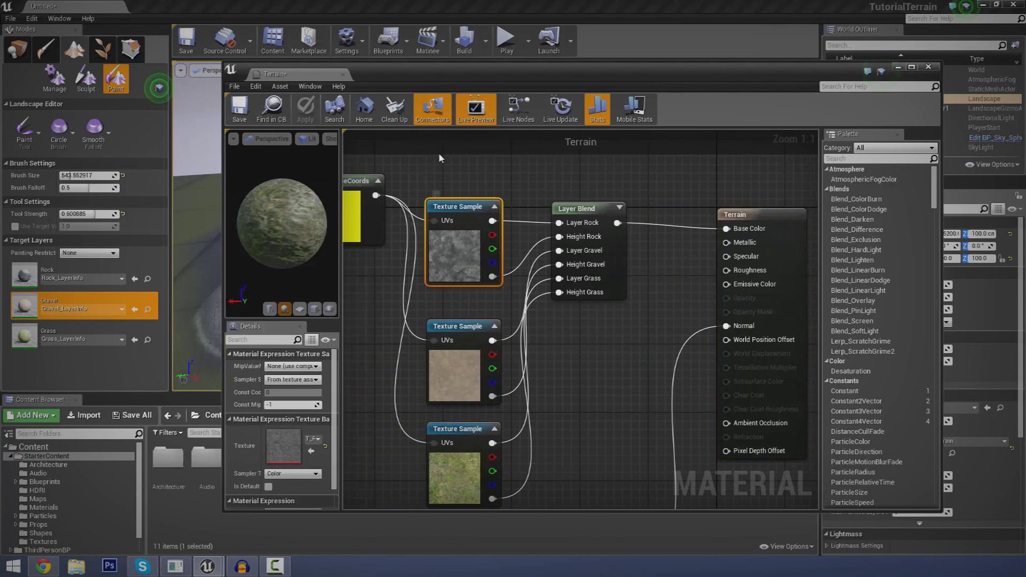
pyautogui.moveTo(295, 220); pyautogui.dragTo(289, 235)
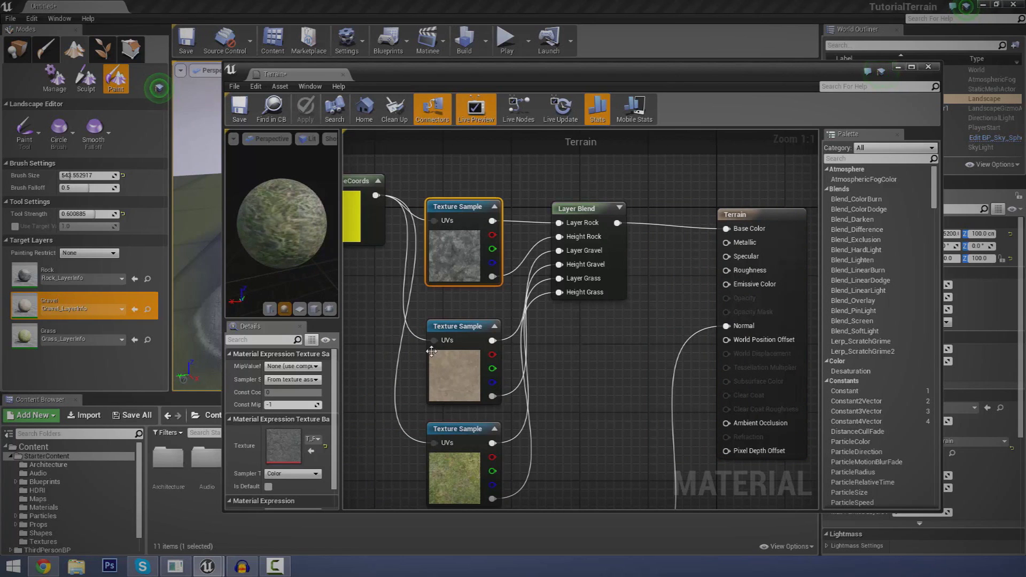
pyautogui.click(473, 461)
# Examine the normal map Texture Samples, the Layer Blend and the LandscapeCoords node feeding the Normal input
pyautogui.moveTo(608, 427); pyautogui.dragTo(645, 318, button='right')
pyautogui.moveTo(665, 394); pyautogui.dragTo(690, 230, button='right')
pyautogui.moveTo(524, 373); pyautogui.dragTo(549, 260, button='right')
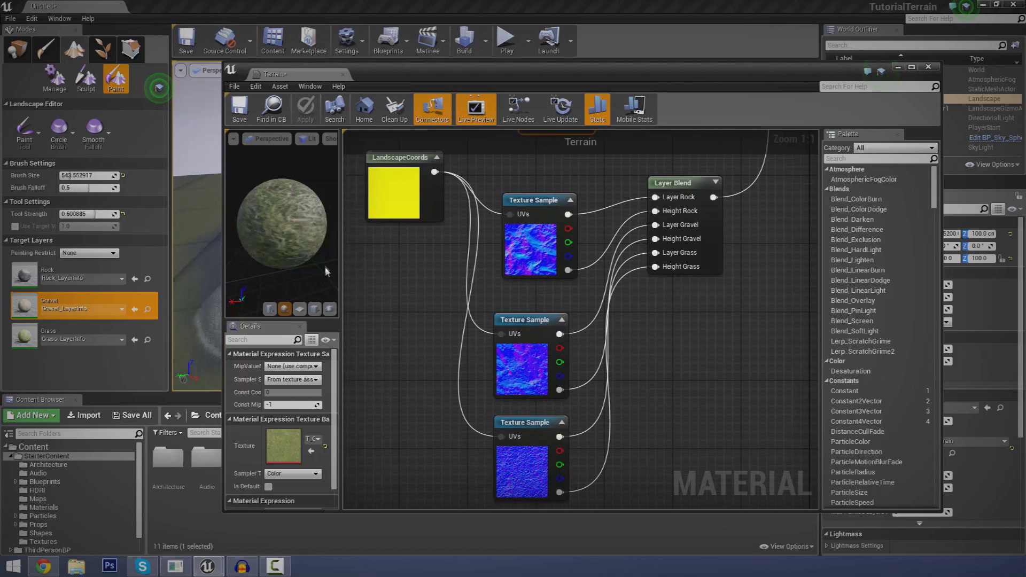
pyautogui.moveTo(676, 186); pyautogui.dragTo(616, 262, button='right')
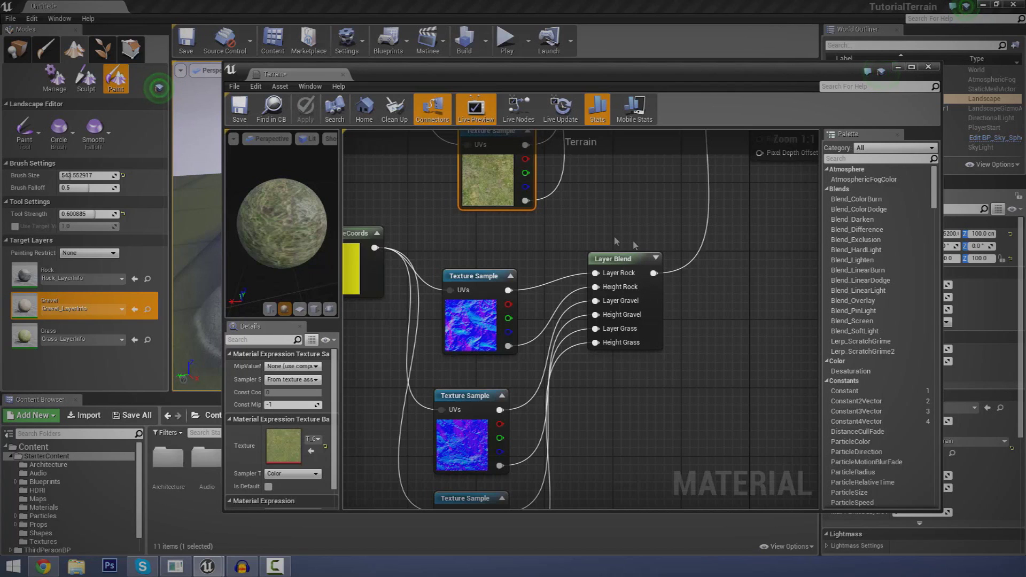
pyautogui.moveTo(669, 216); pyautogui.dragTo(680, 307, button='right')
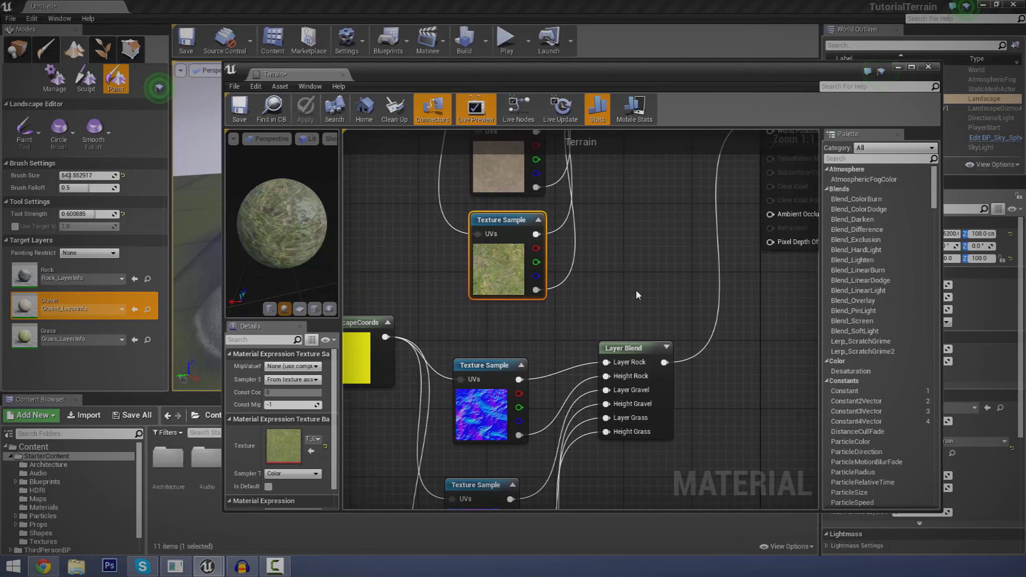
pyautogui.moveTo(636, 289); pyautogui.dragTo(641, 244, button='right')
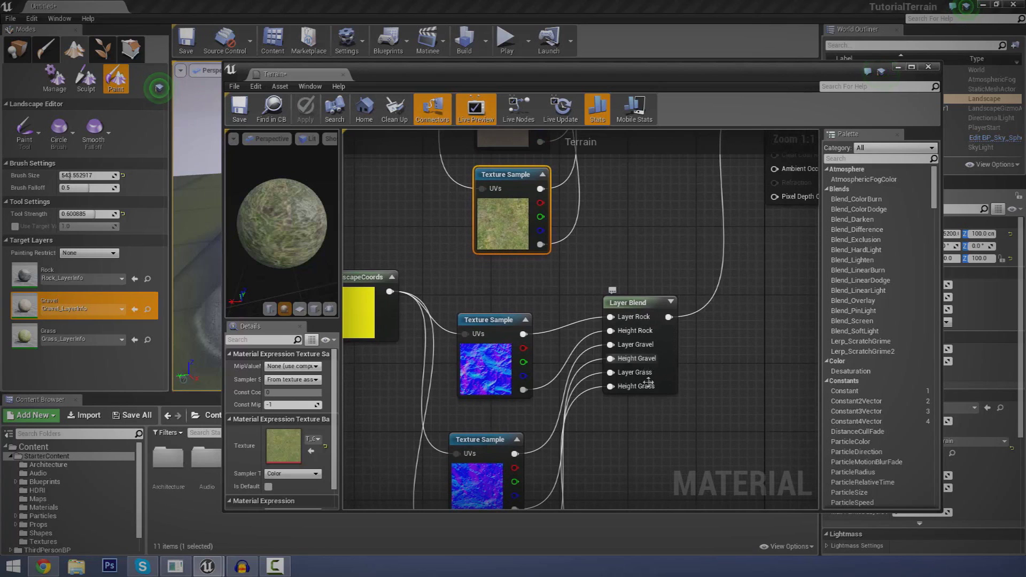
pyautogui.moveTo(426, 267); pyautogui.dragTo(577, 367, button='right')
pyautogui.click(505, 396)
# Move the color network's LandscapeCoords node into line above the other one, and close the Terrain material with its changes applied
pyautogui.moveTo(554, 259); pyautogui.dragTo(556, 373, button='right')
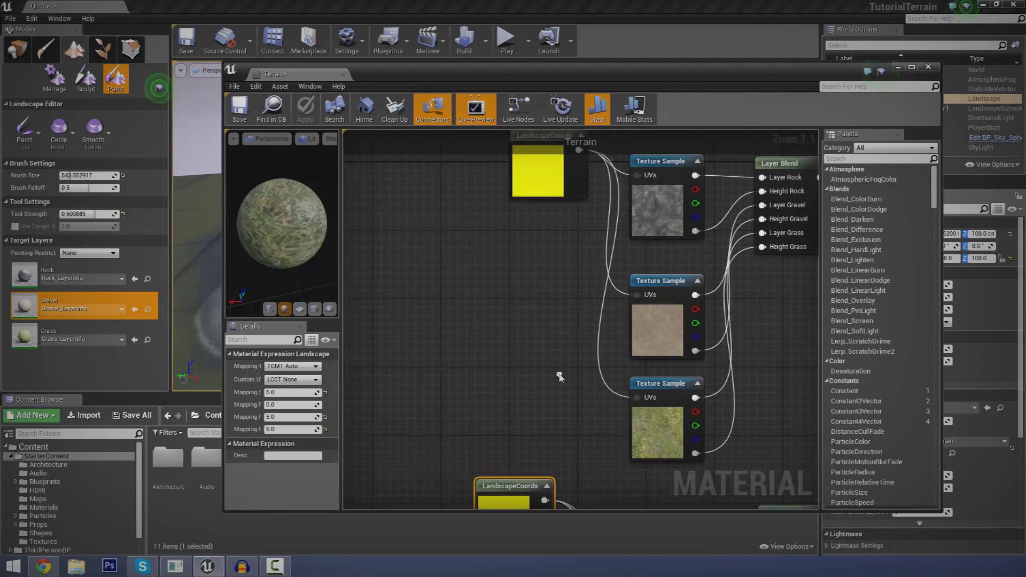
pyautogui.moveTo(572, 190); pyautogui.dragTo(535, 205)
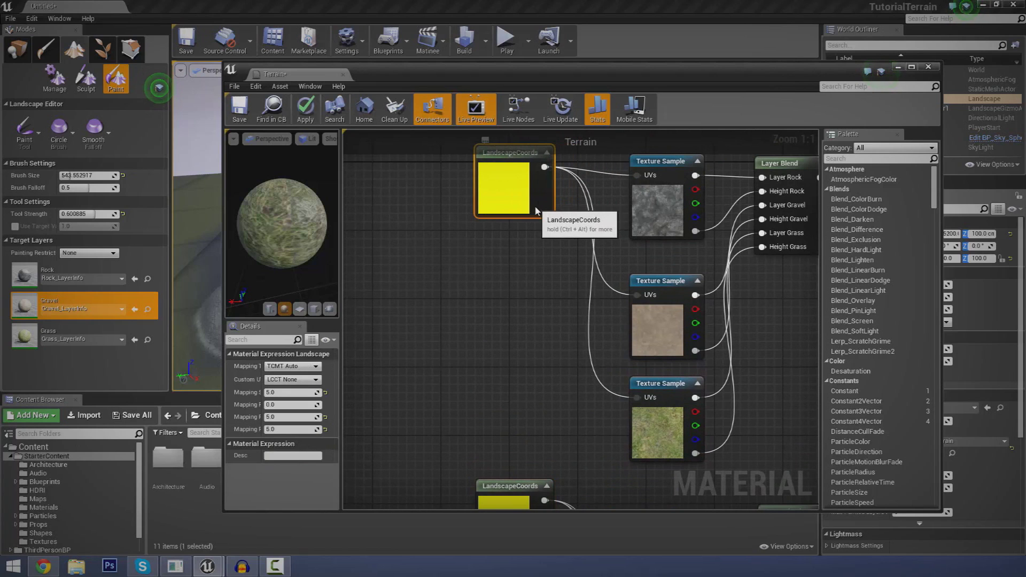
pyautogui.click(575, 224)
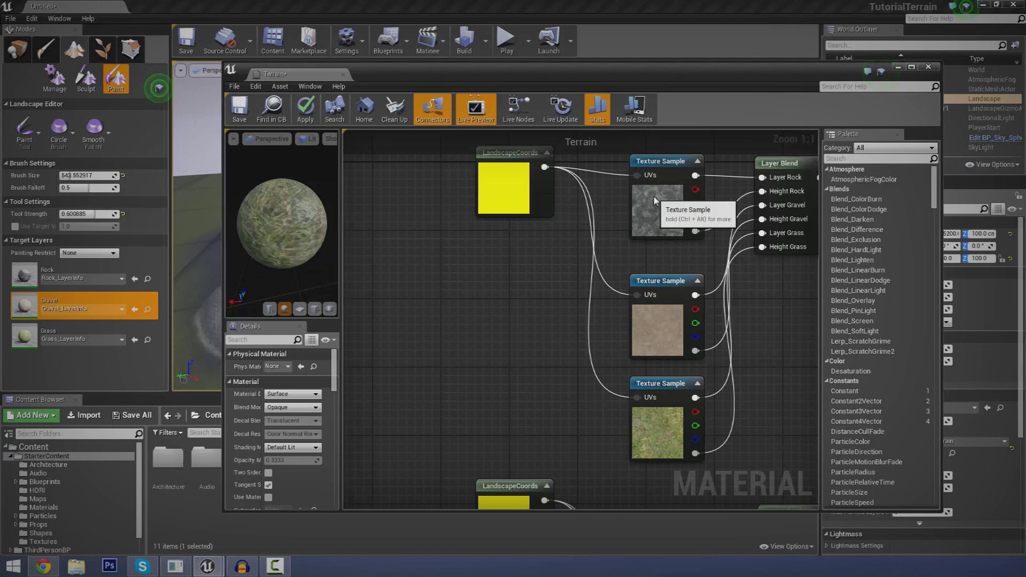
pyautogui.click(665, 158)
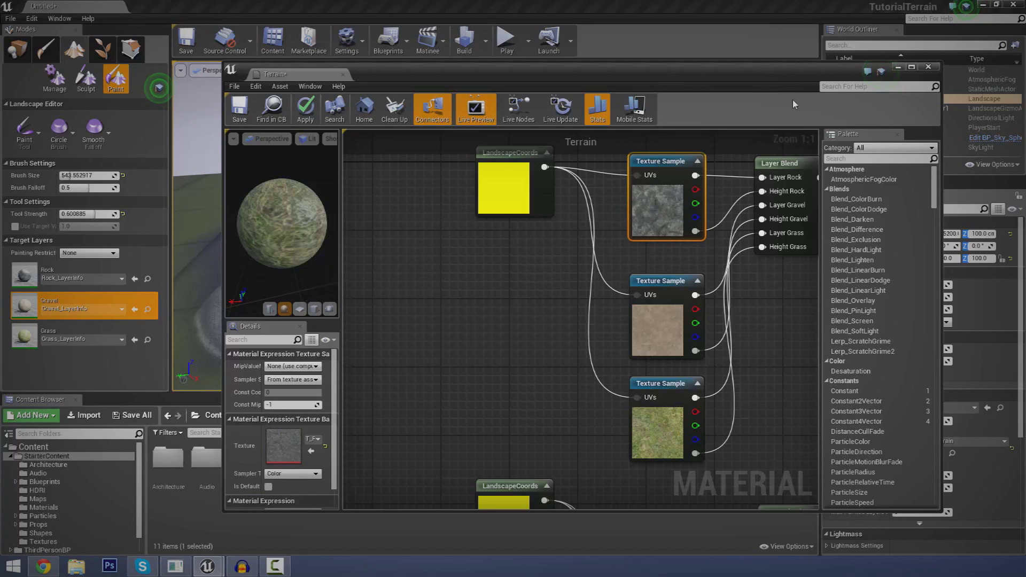
pyautogui.click(928, 69)
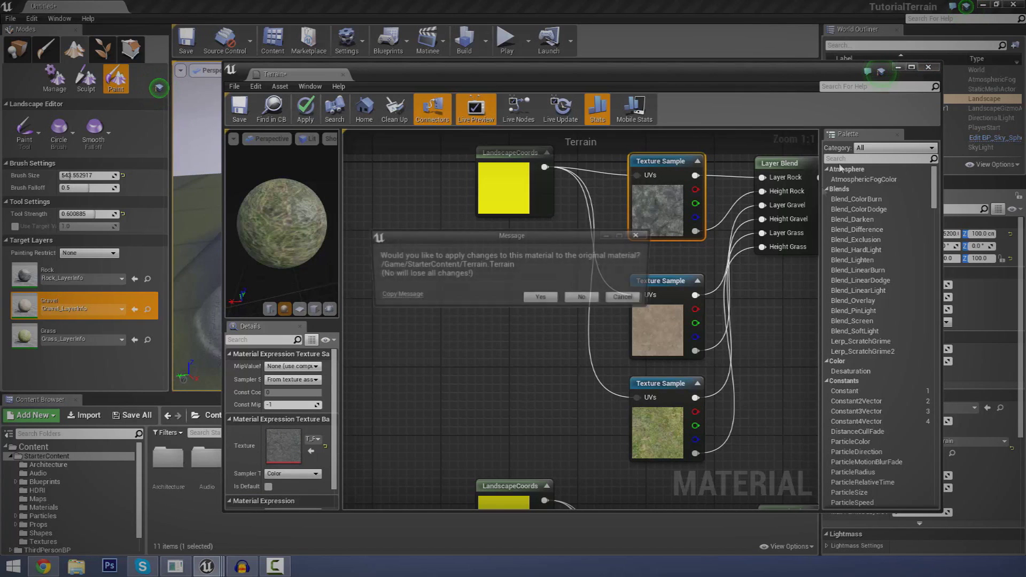
pyautogui.click(543, 297)
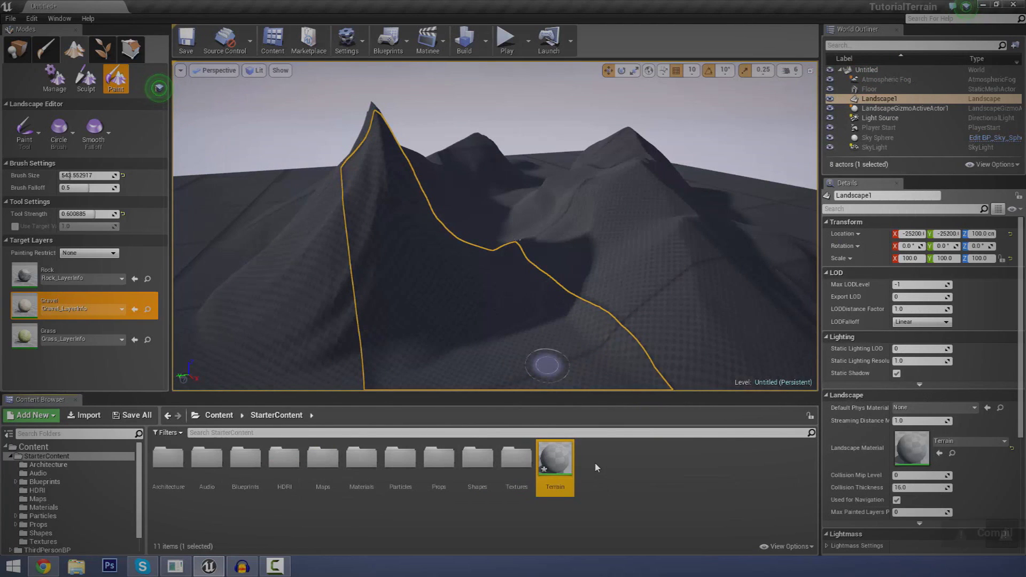
# Create a new material named TerrainMaterial in the StarterContent folder
pyautogui.rightClick(597, 468)
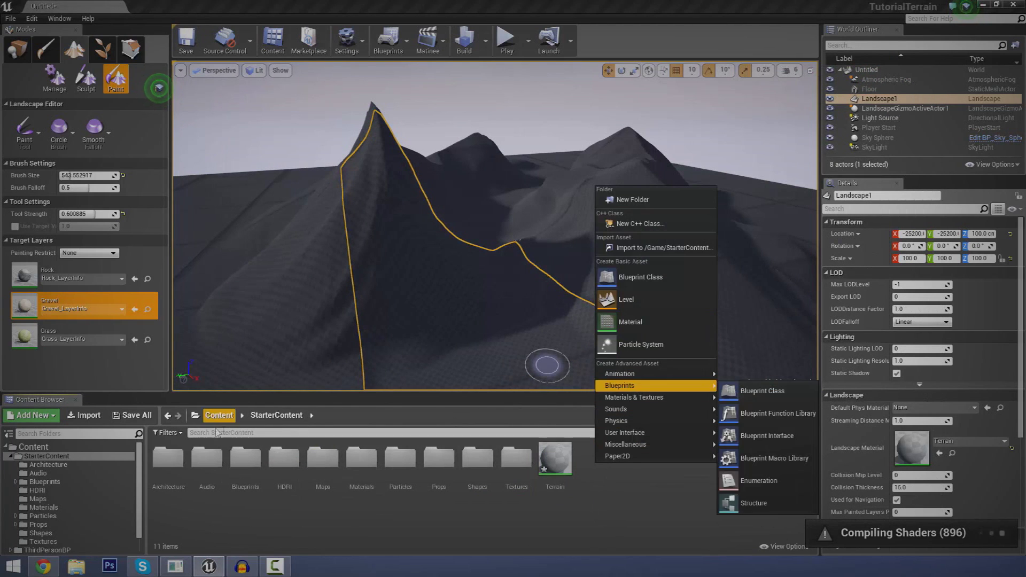
pyautogui.click(630, 322)
pyautogui.write('TerrainMater')
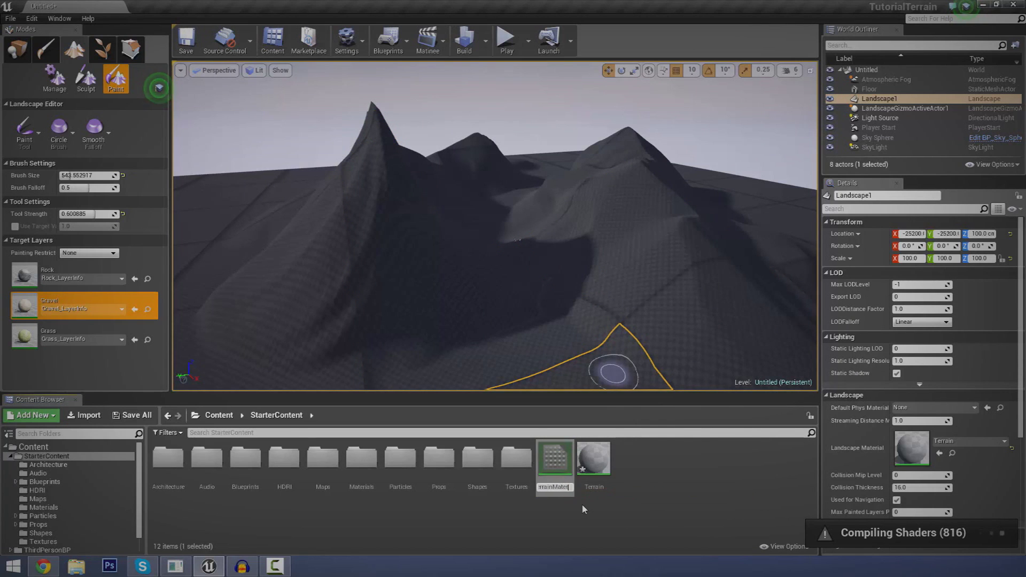
pyautogui.write('ial')
pyautogui.press('Return')
# Open TerrainMaterial and add a LandscapeLayerBlend node to the left of the material's output node
pyautogui.doubleClick(599, 461)
pyautogui.scroll(-3, 498, 287)
pyautogui.moveTo(445, 248); pyautogui.dragTo(586, 272, button='right')
pyautogui.rightClick(586, 271)
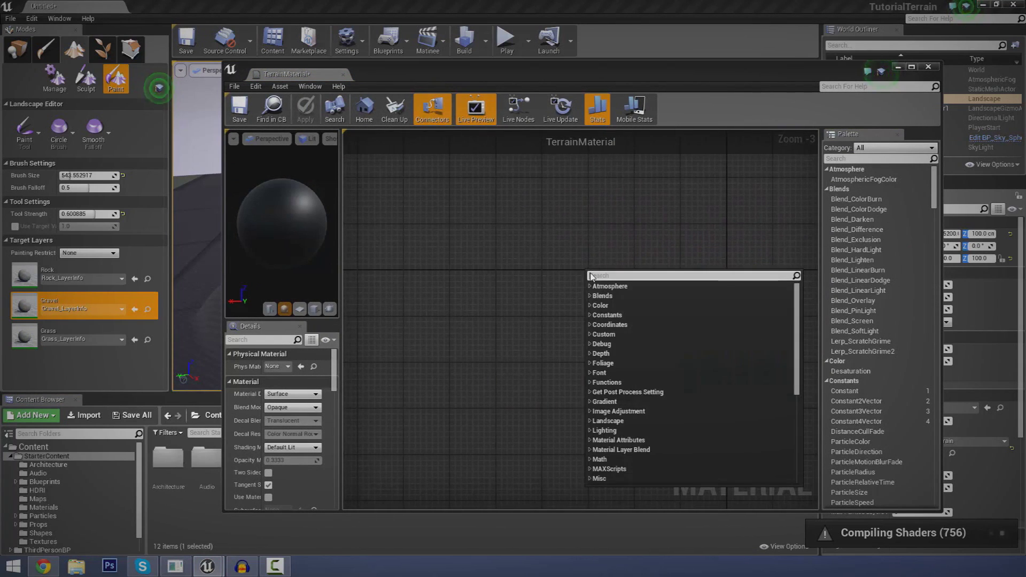
pyautogui.write('layer')
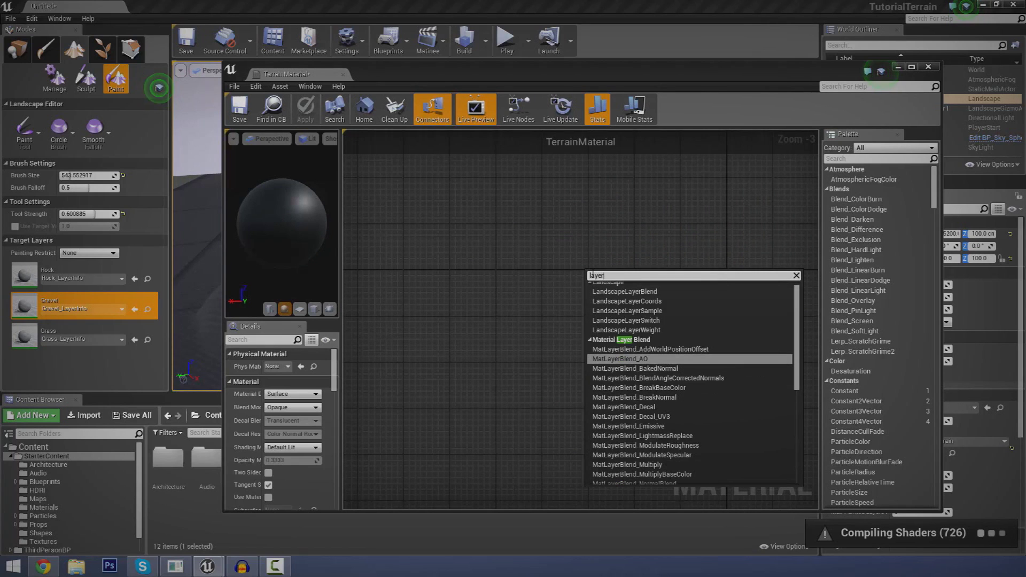
pyautogui.press('BackSpace')
pyautogui.press('BackSpace')
pyautogui.write('nd')
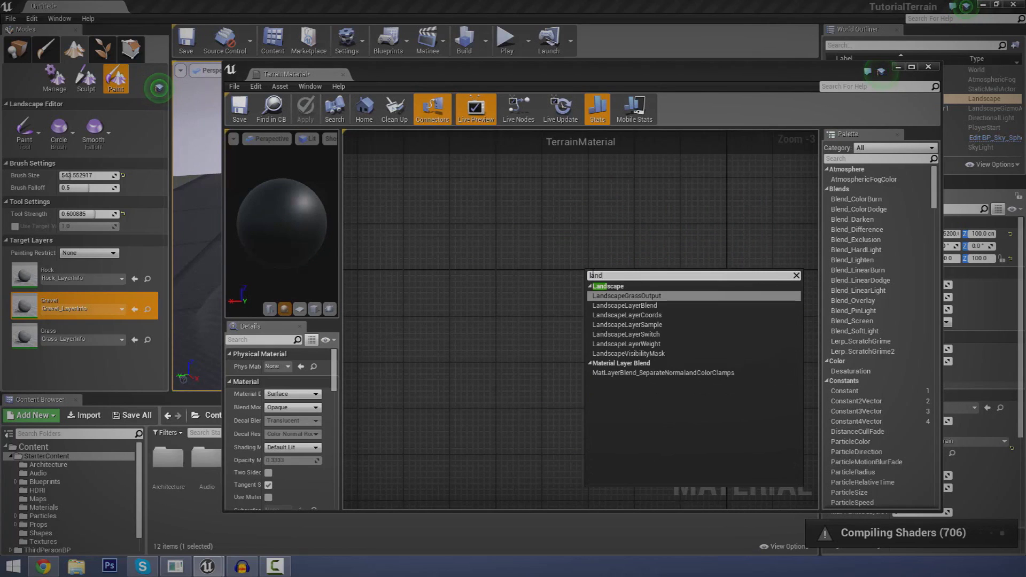
pyautogui.click(644, 306)
pyautogui.moveTo(616, 276); pyautogui.dragTo(653, 266)
pyautogui.moveTo(701, 261); pyautogui.dragTo(666, 228, button='right')
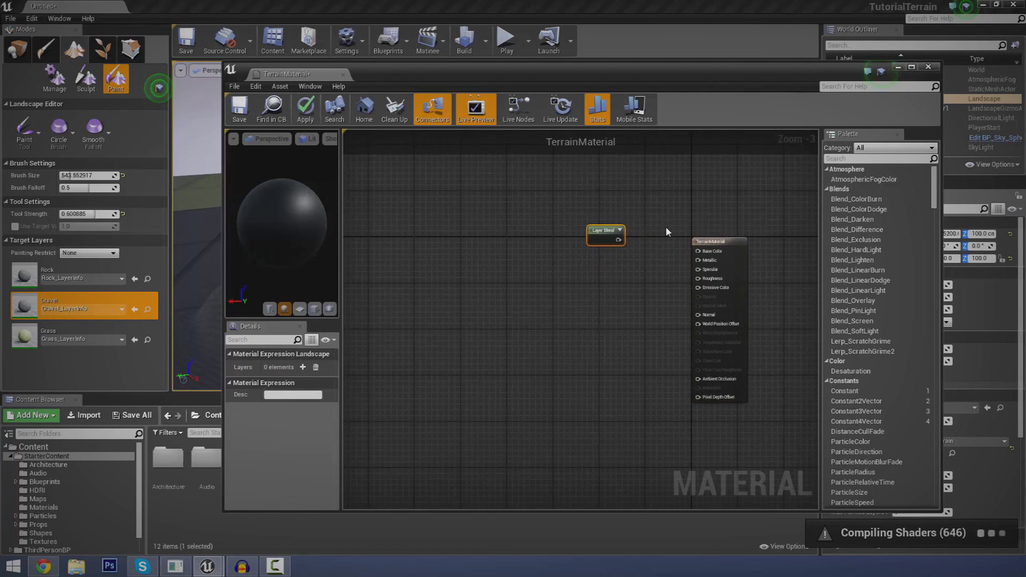
pyautogui.scroll(3, 650, 234)
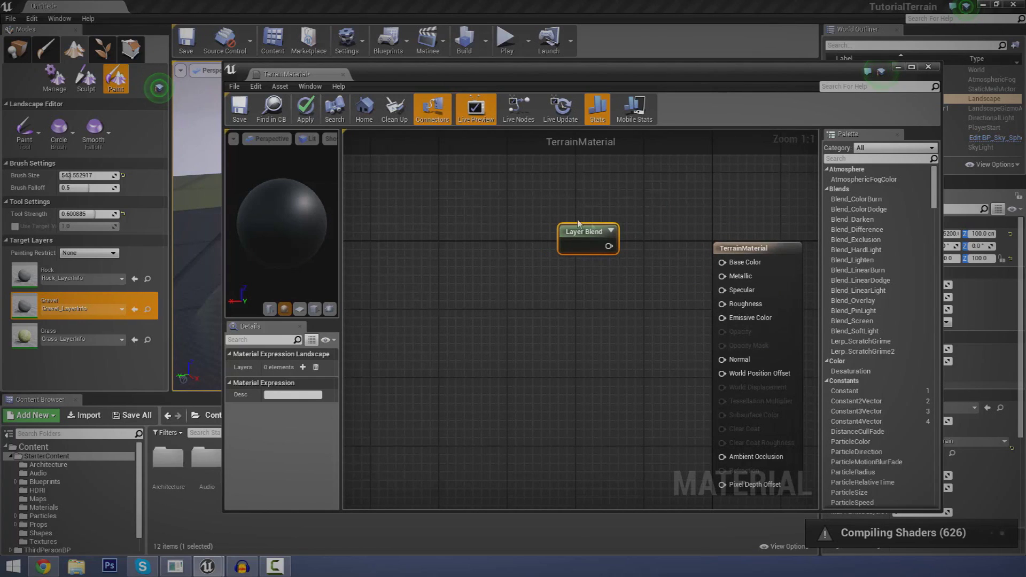
# Add three layer elements to the Layer Blend node
pyautogui.click(302, 368)
pyautogui.click(302, 368)
pyautogui.click(303, 368)
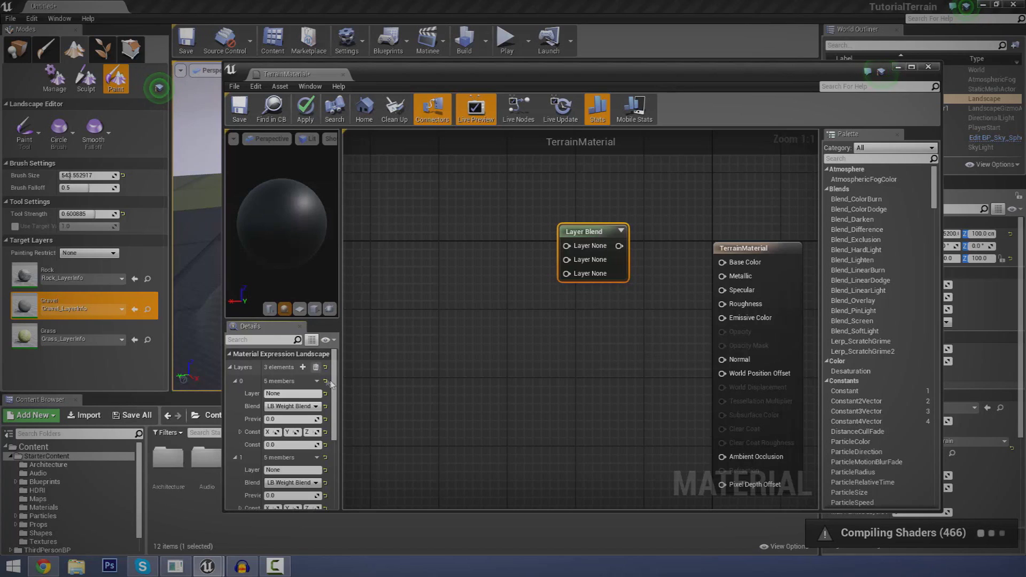
# Name the Layer Blend node's three layers Rock, Gravel and grass, in that order
pyautogui.click(304, 394)
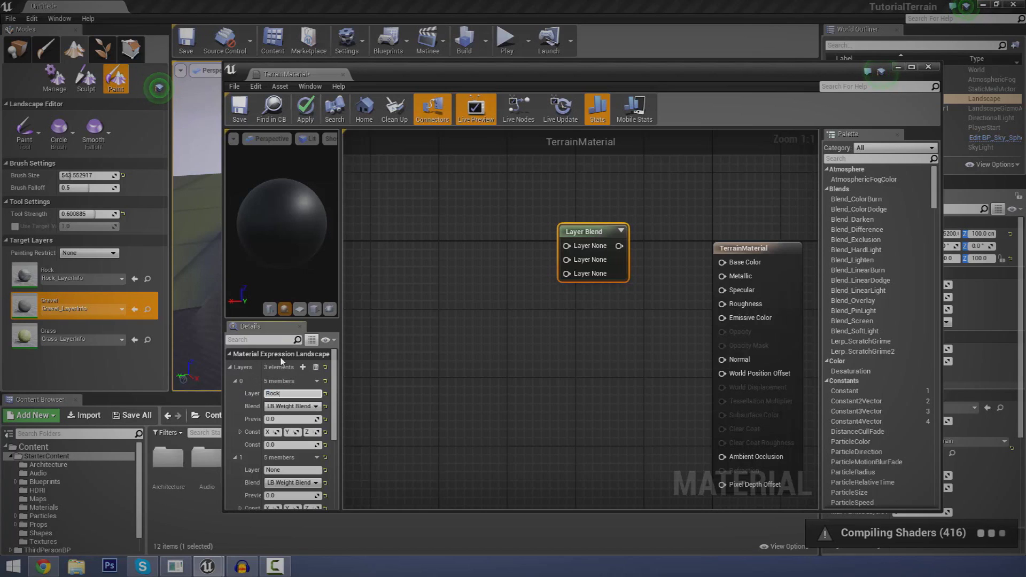
pyautogui.write('Rock')
pyautogui.press('Return')
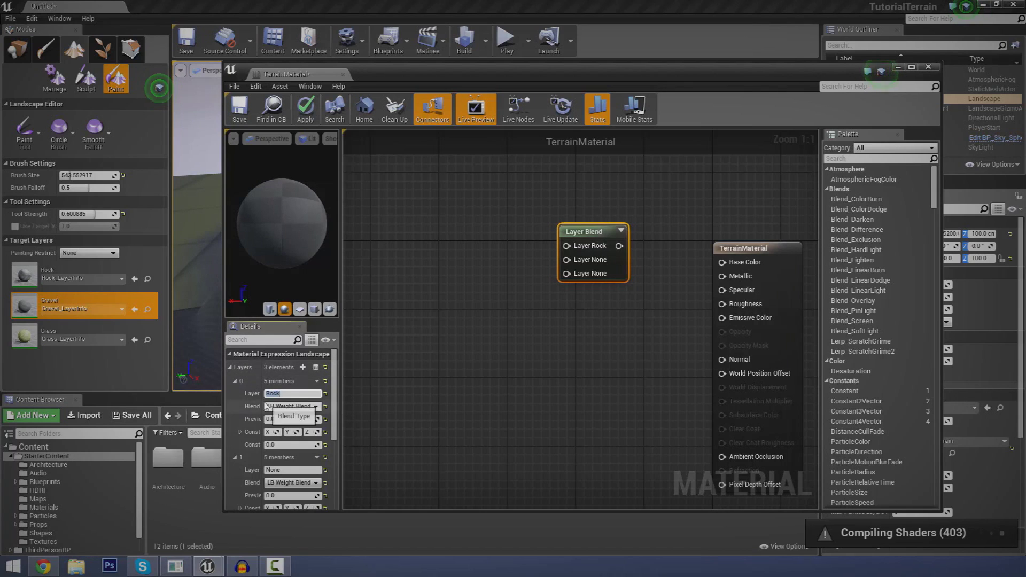
pyautogui.click(267, 470)
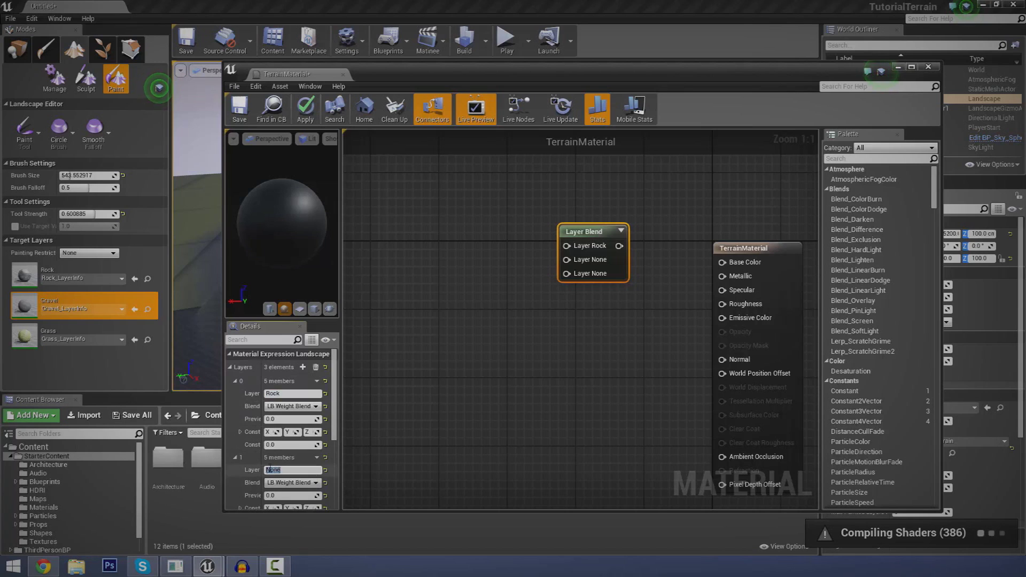
pyautogui.write('Gravel')
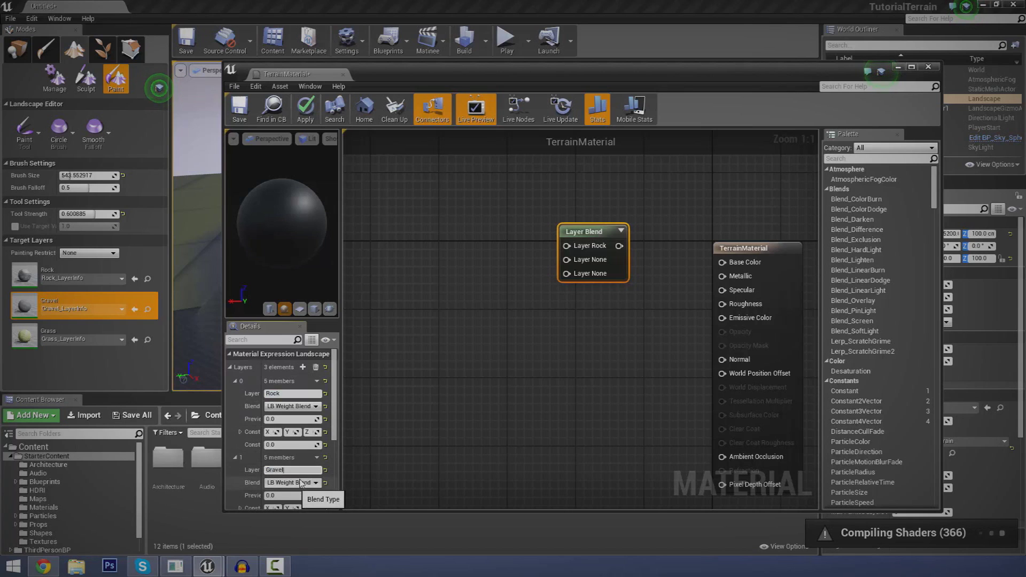
pyautogui.press('Return')
pyautogui.scroll(-3, 320, 471)
pyautogui.click(288, 454)
pyautogui.write('grass')
pyautogui.press('Return')
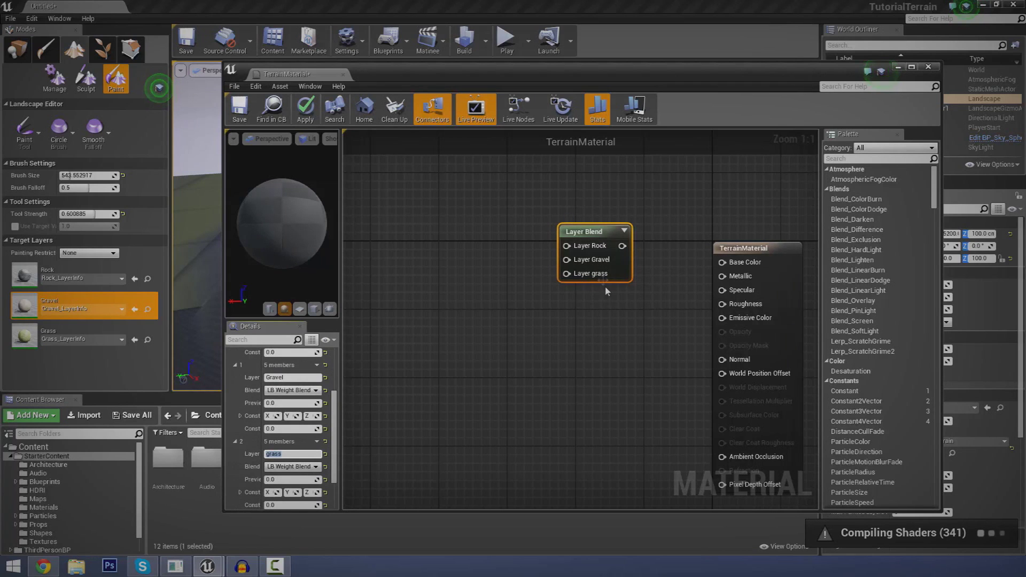
# Set the preview weight of the grass, Gravel and Rock layers to 0.5 each
pyautogui.scroll(-2, 299, 433)
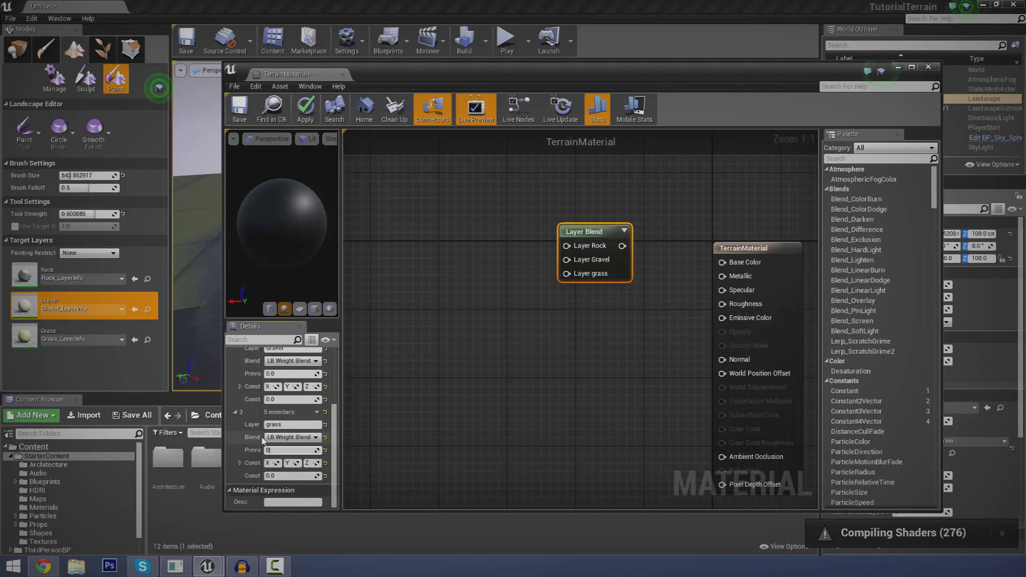
pyautogui.press('Return')
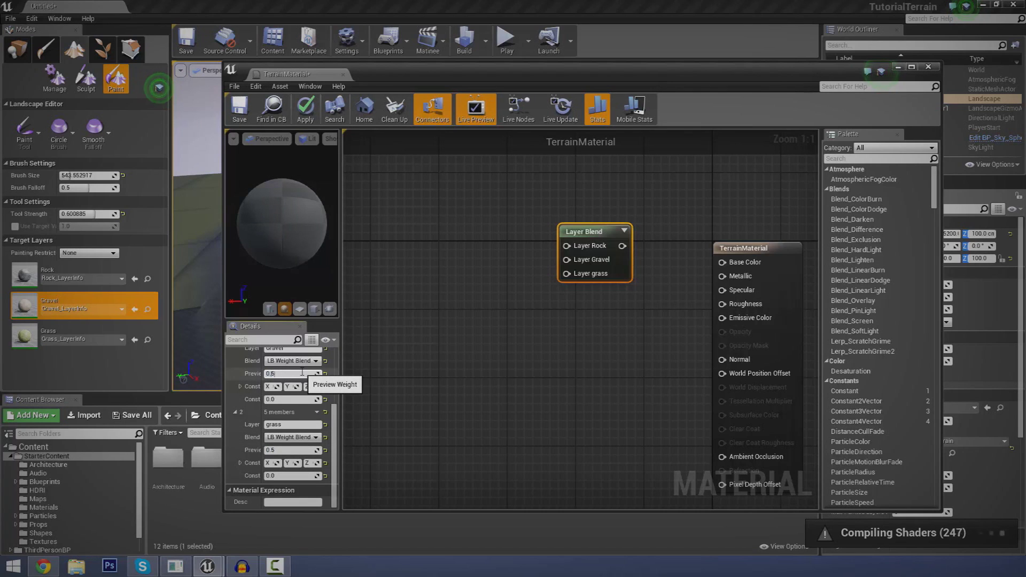
pyautogui.scroll(4, 298, 396)
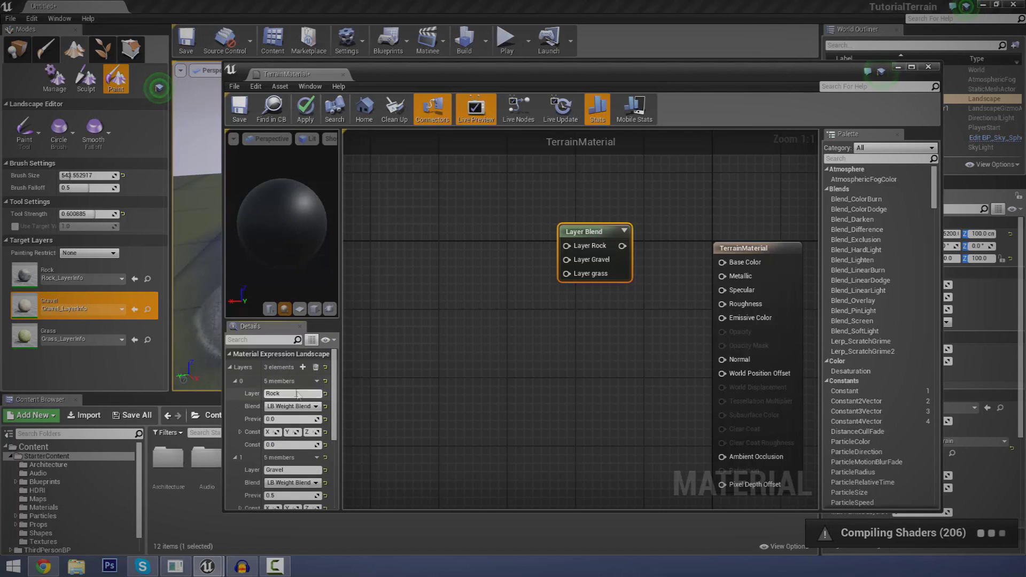
pyautogui.click(285, 420)
pyautogui.write('0.5')
pyautogui.press('Return')
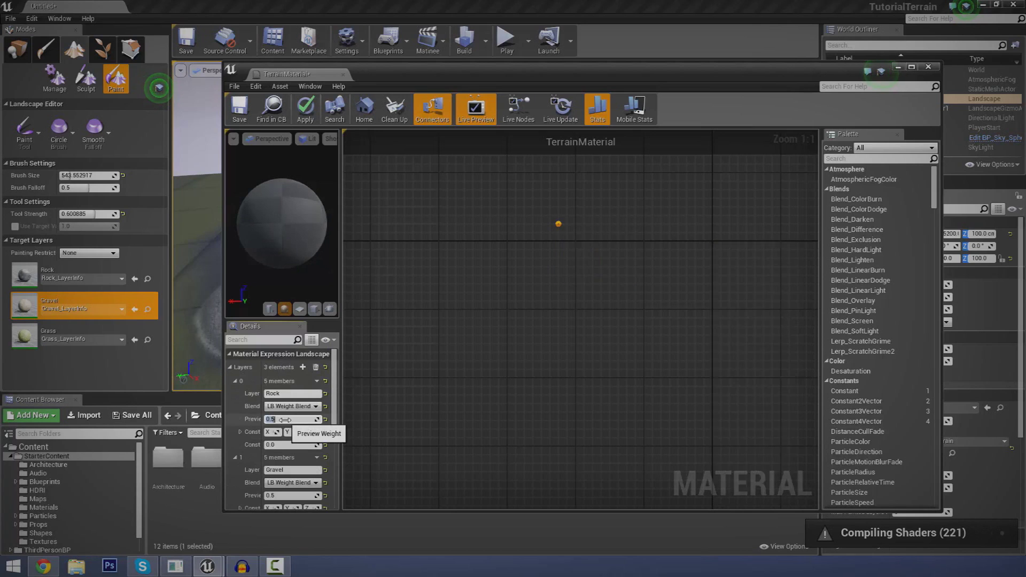
# Change the blend type of the Rock, Gravel and grass layers to LB Height Blend
pyautogui.click(291, 406)
pyautogui.click(289, 425)
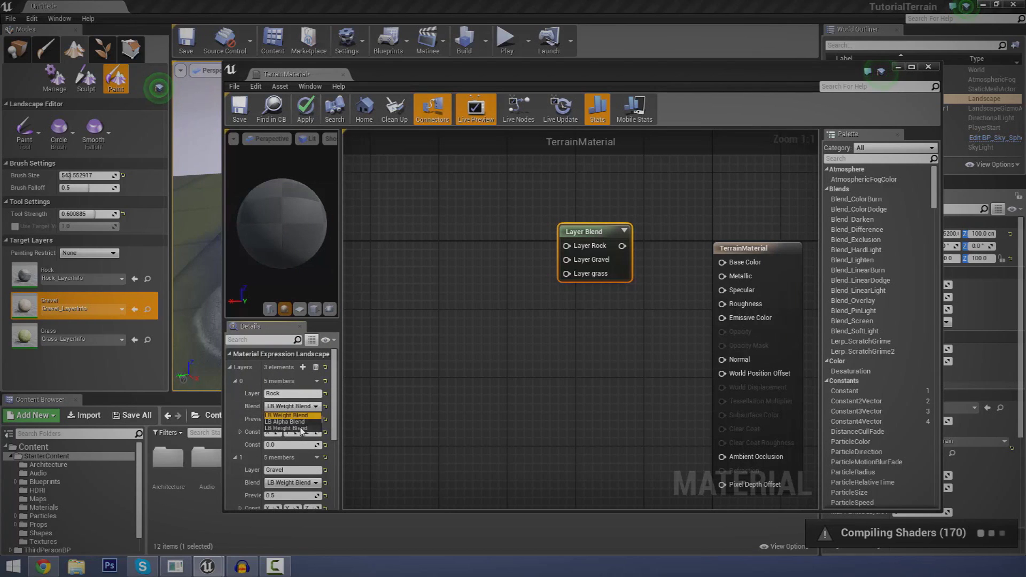
pyautogui.click(293, 483)
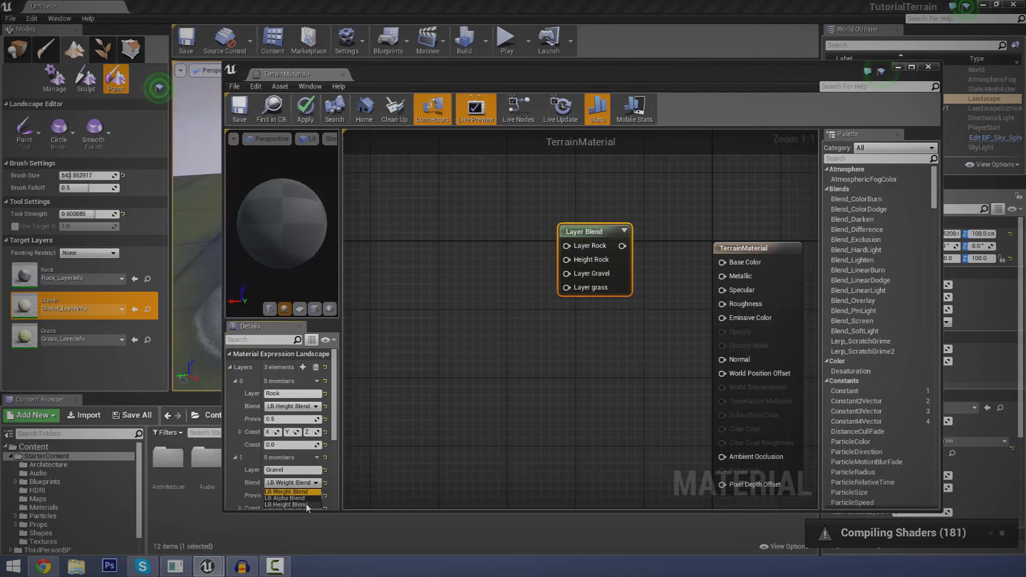
pyautogui.click(300, 504)
pyautogui.scroll(-5, 334, 481)
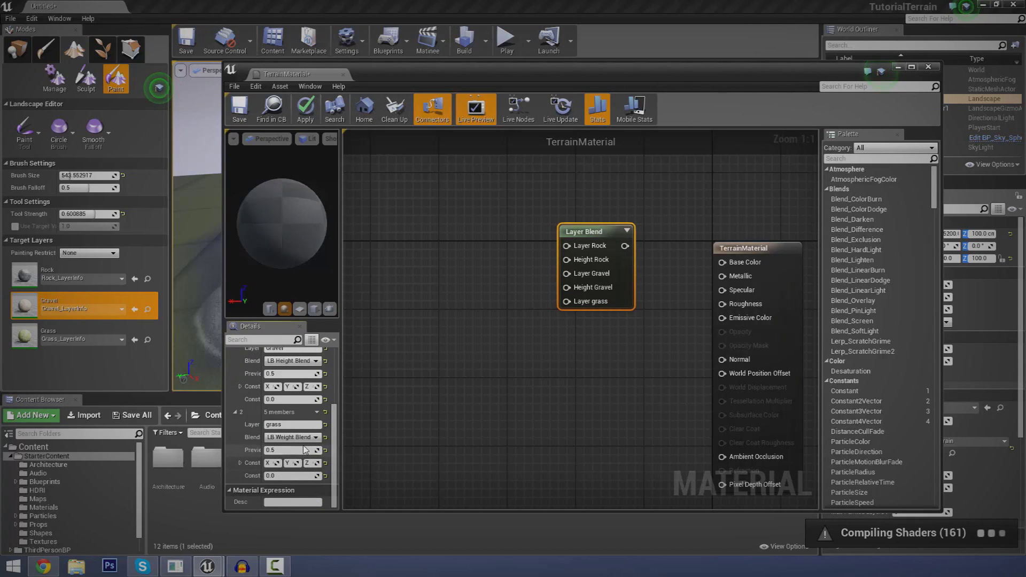
pyautogui.click(293, 437)
pyautogui.click(297, 459)
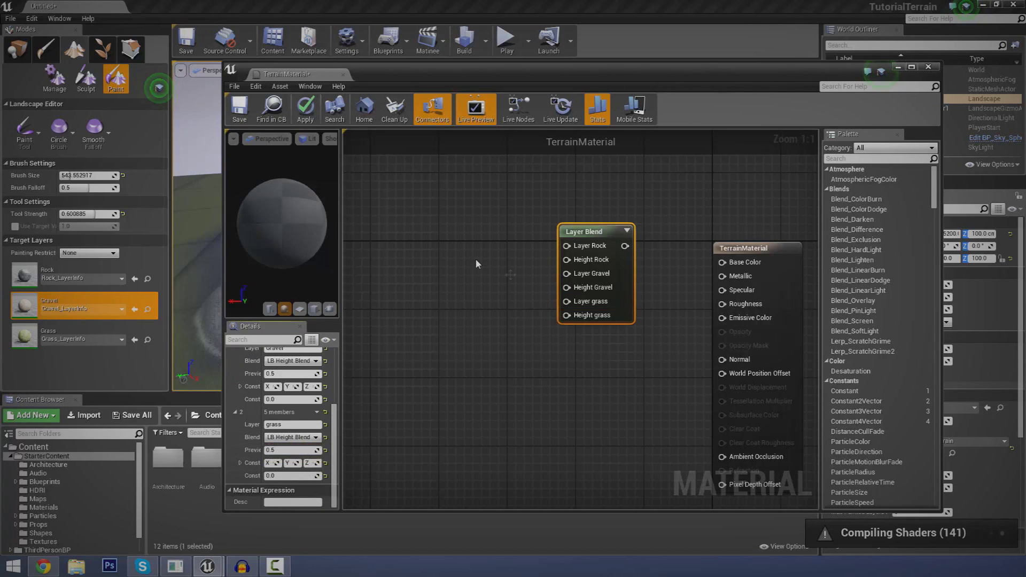
# Add a LandscapeLayerCoords node and place it well to the left of the Layer Blend node
pyautogui.click(473, 261)
pyautogui.rightClick(425, 232)
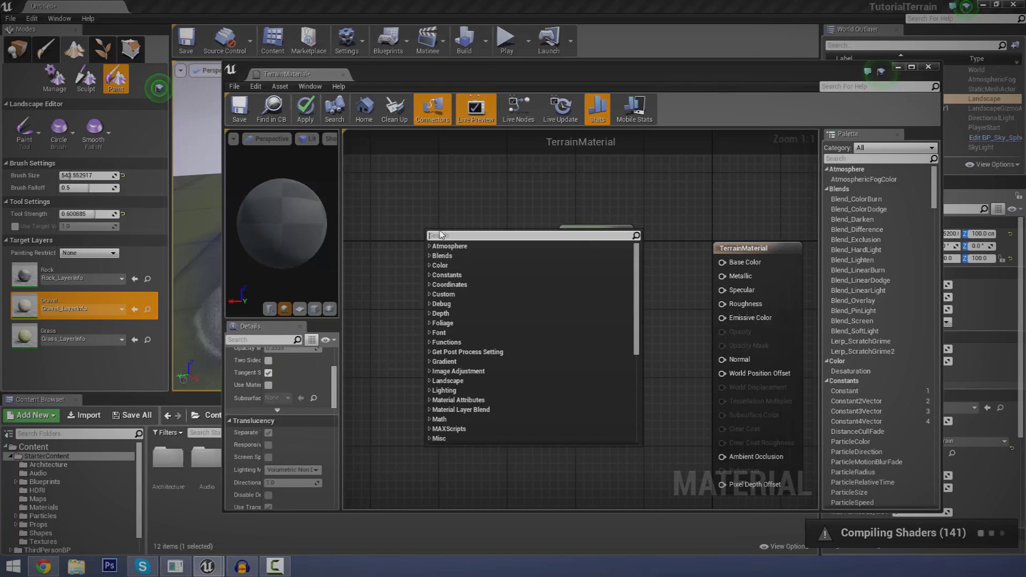
pyautogui.write('landscape')
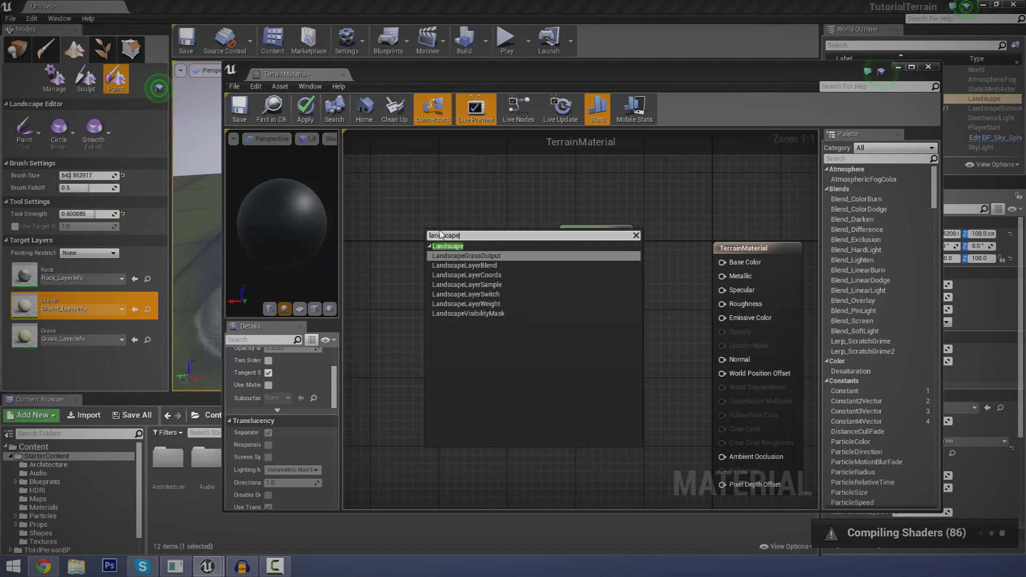
pyautogui.click(466, 275)
pyautogui.moveTo(468, 246); pyautogui.dragTo(386, 226)
pyautogui.moveTo(479, 196); pyautogui.dragTo(570, 197, button='right')
pyautogui.click(569, 192)
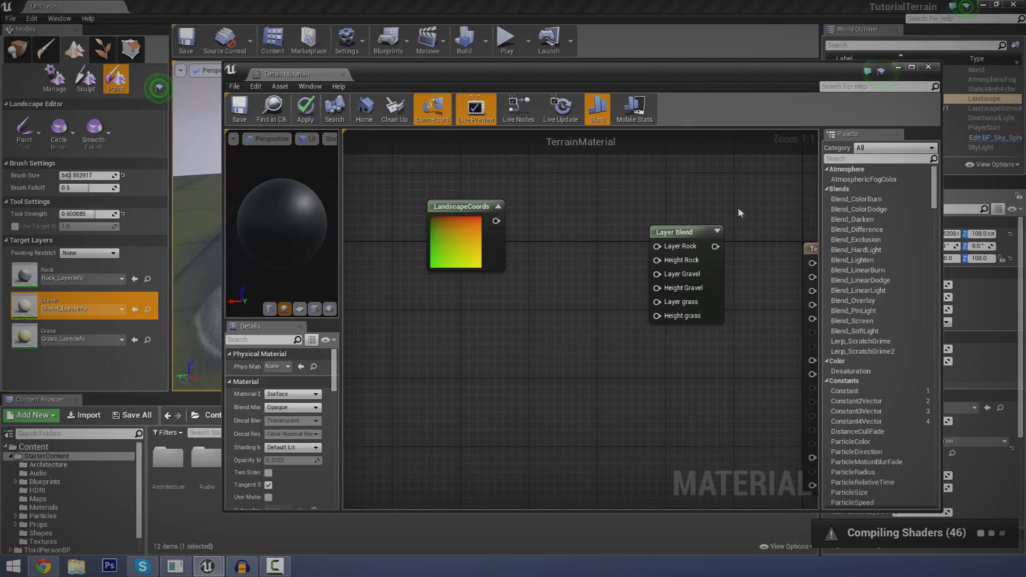
# Connect the Layer Blend output to TerrainMaterial's Base Color and apply the material changes
pyautogui.moveTo(771, 206); pyautogui.dragTo(669, 191, button='right')
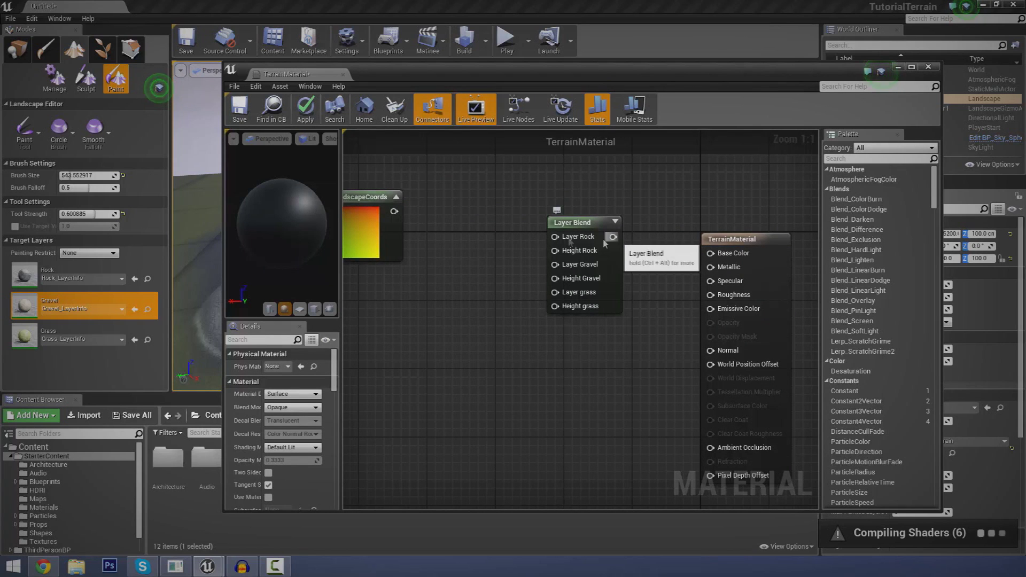
pyautogui.moveTo(614, 237); pyautogui.dragTo(710, 253)
pyautogui.moveTo(615, 194); pyautogui.dragTo(602, 154, button='right')
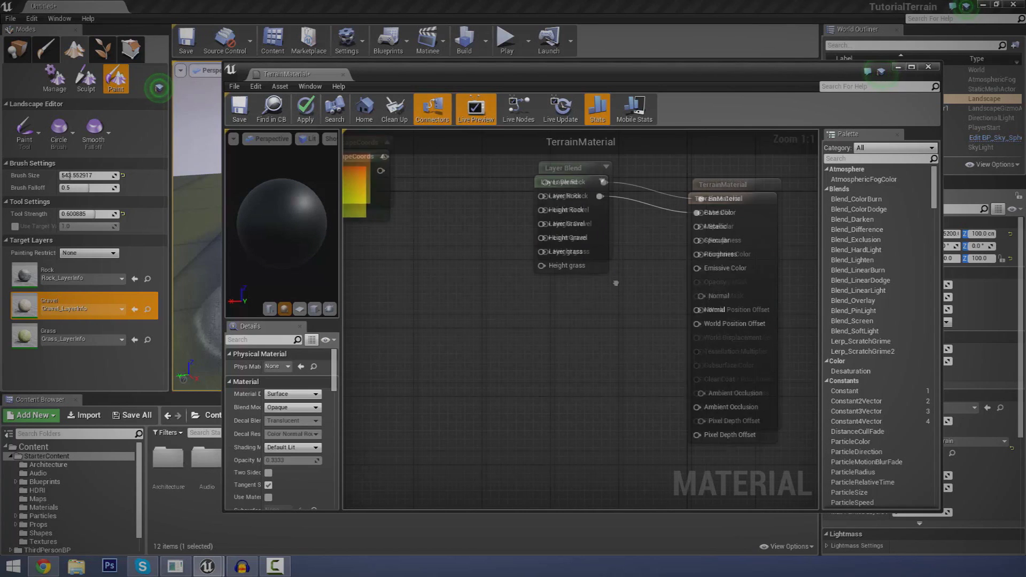
pyautogui.moveTo(698, 214); pyautogui.dragTo(735, 171, button='right')
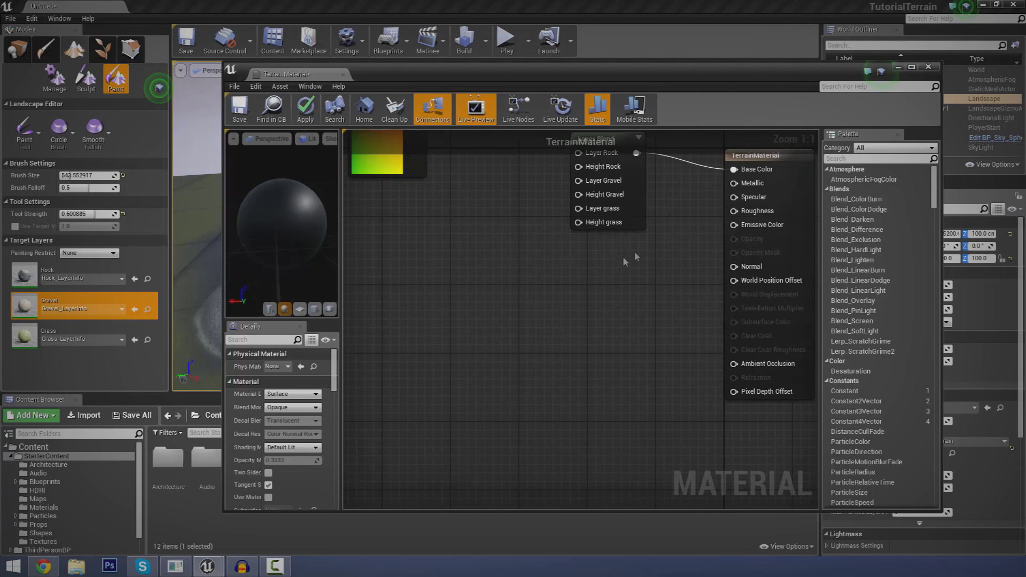
pyautogui.moveTo(636, 257); pyautogui.dragTo(658, 333, button='right')
pyautogui.scroll(-1, 658, 332)
pyautogui.moveTo(590, 76); pyautogui.dragTo(892, 94)
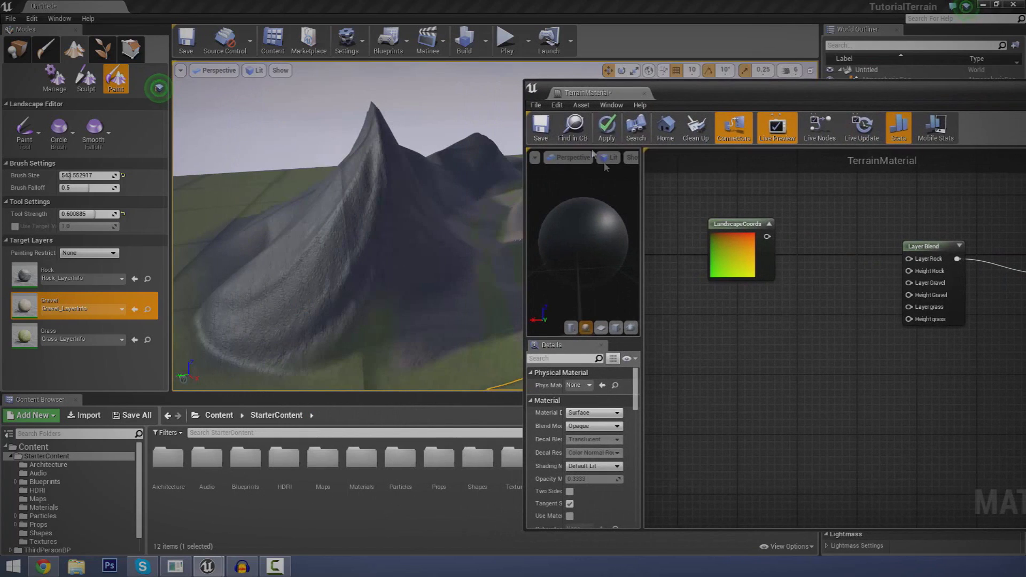
pyautogui.click(605, 134)
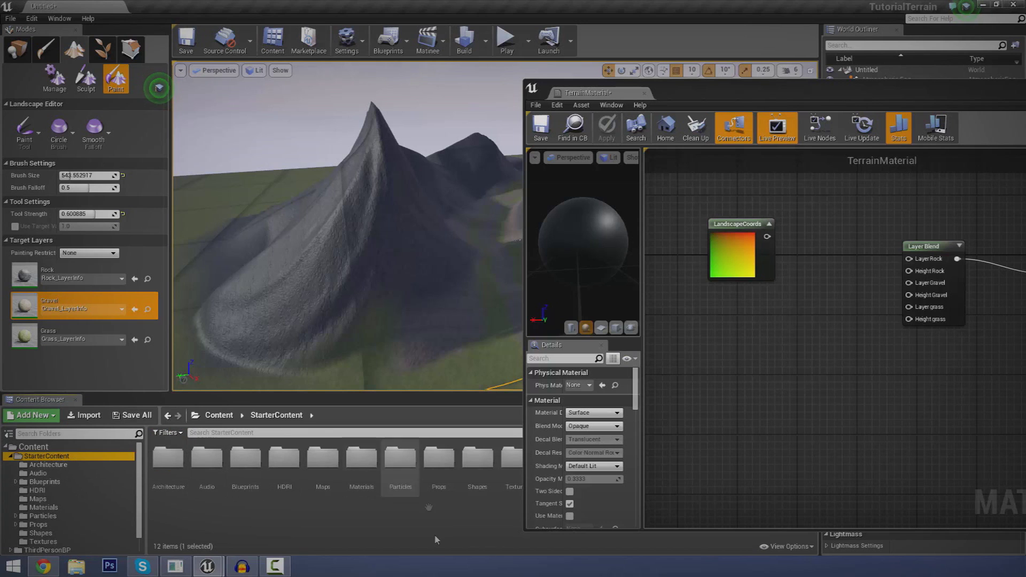
# Open the Textures folder in StarterContent and filter its contents by "rock"
pyautogui.moveTo(682, 100); pyautogui.dragTo(848, 111)
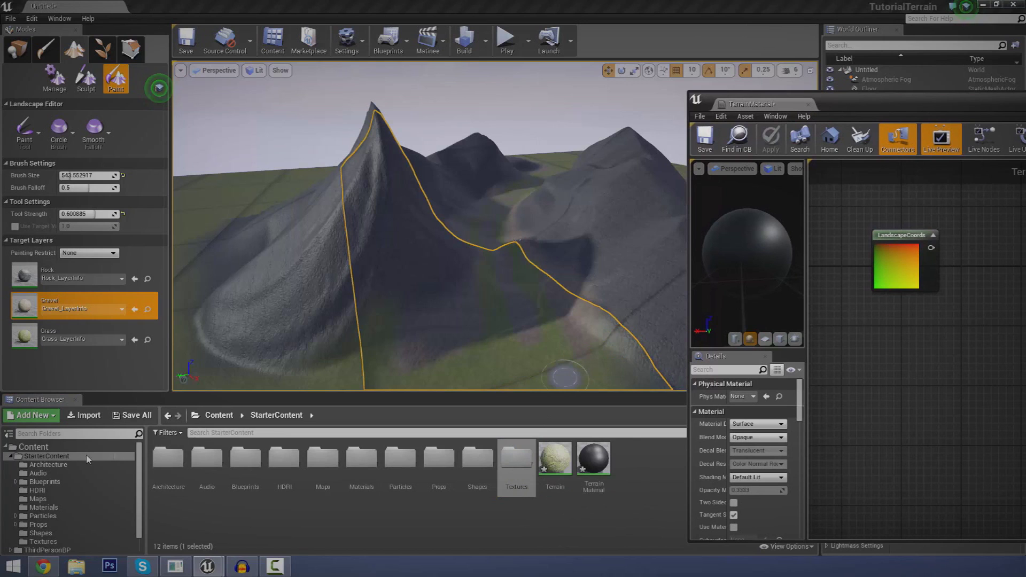
pyautogui.click(530, 461)
pyautogui.doubleClick(531, 461)
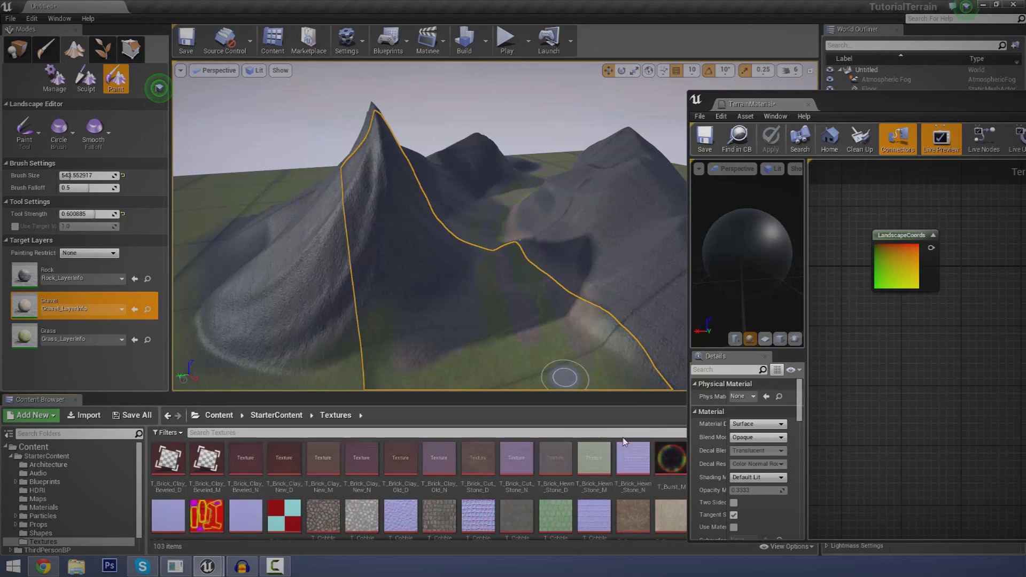
pyautogui.moveTo(856, 105); pyautogui.dragTo(794, 78)
pyautogui.click(498, 432)
pyautogui.write('gra')
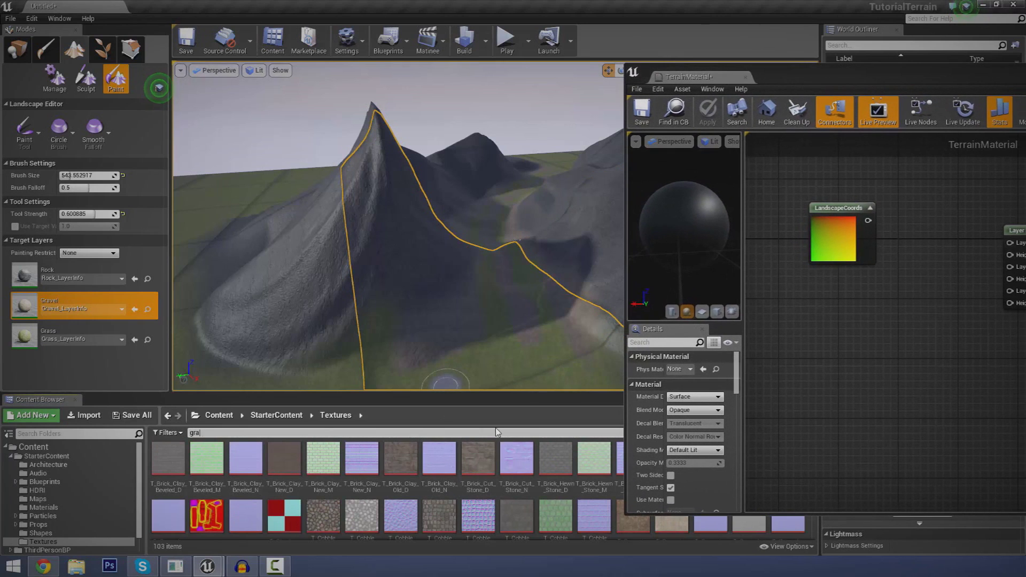
pyautogui.write('ss')
pyautogui.press('BackSpace')
pyautogui.press('BackSpace')
pyautogui.write('rock')
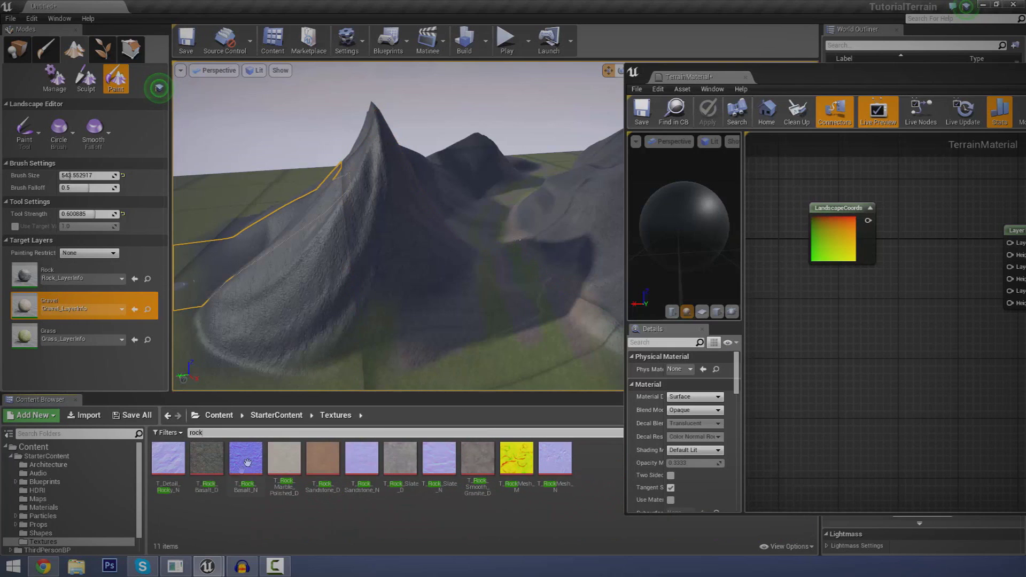
# Add the T_Rock_Basalt_D texture to the material graph as a Texture Sample between the LandscapeCoords and Layer Blend nodes
pyautogui.click(207, 460)
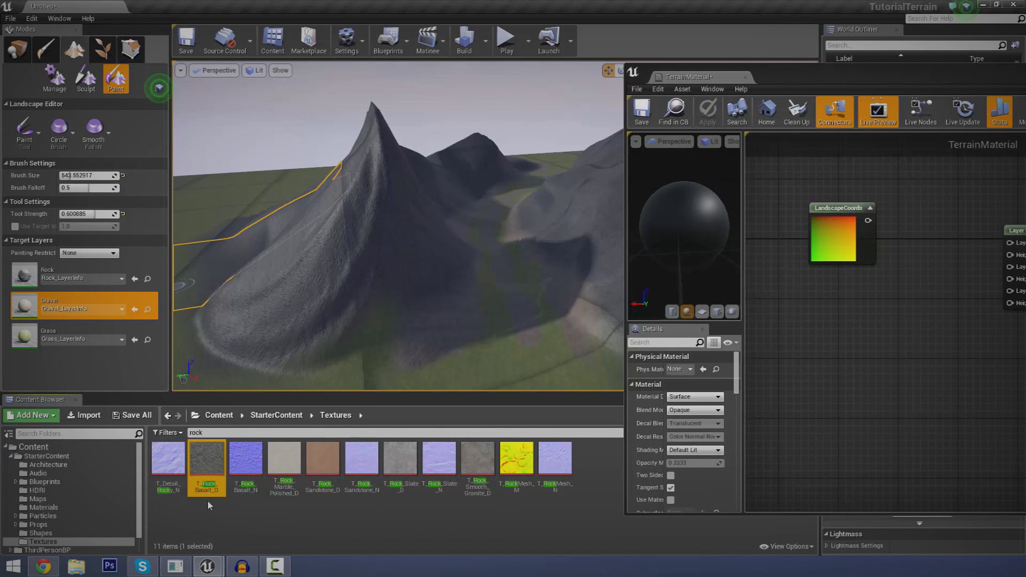
pyautogui.moveTo(832, 74); pyautogui.dragTo(736, 83)
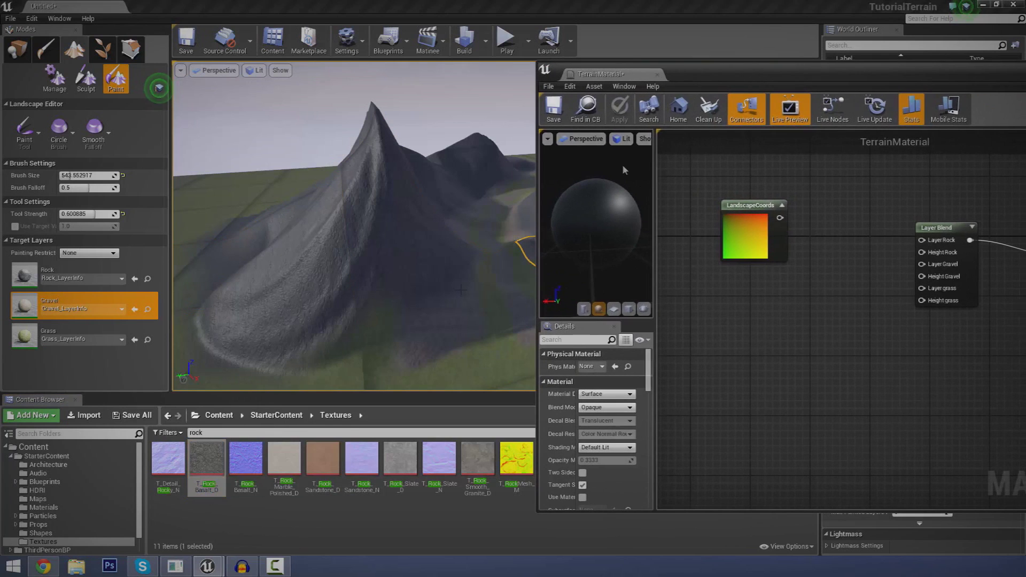
pyautogui.moveTo(207, 459); pyautogui.dragTo(860, 242)
pyautogui.moveTo(900, 280); pyautogui.dragTo(851, 260)
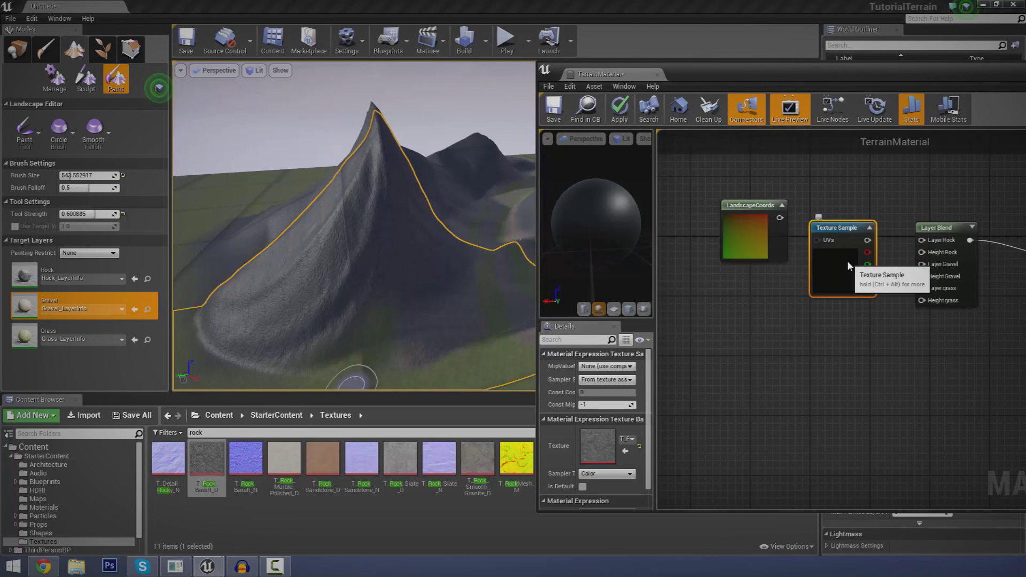
pyautogui.moveTo(922, 224); pyautogui.dragTo(865, 216, button='right')
pyautogui.scroll(1, 866, 216)
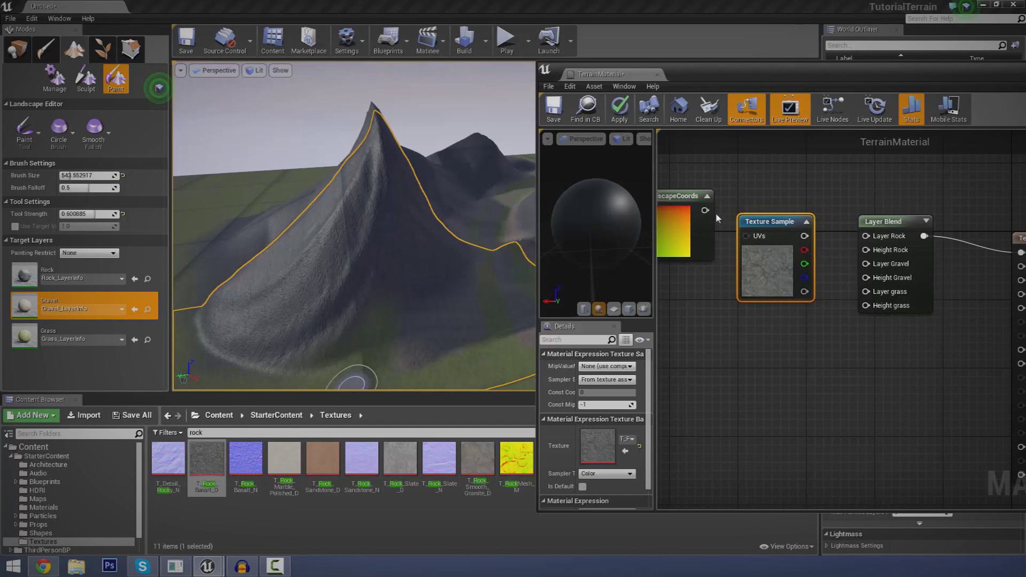
# Wire LandscapeCoords to the rock texture's UVs, its color output to Layer Rock and its alpha to Height Rock, and apply the changes
pyautogui.moveTo(707, 210); pyautogui.dragTo(755, 239)
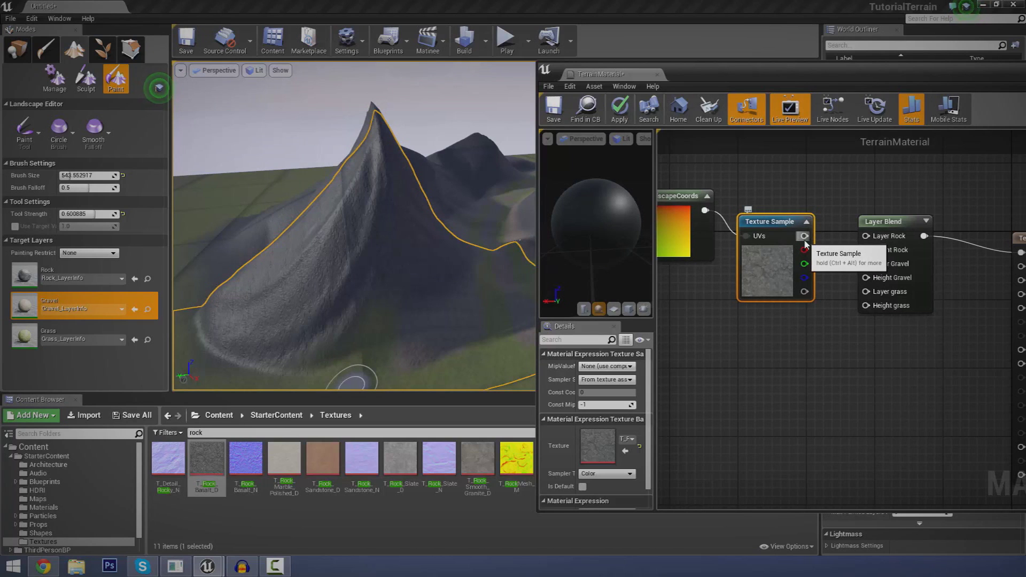
pyautogui.moveTo(807, 241); pyautogui.dragTo(878, 238)
pyautogui.moveTo(805, 291); pyautogui.dragTo(867, 250)
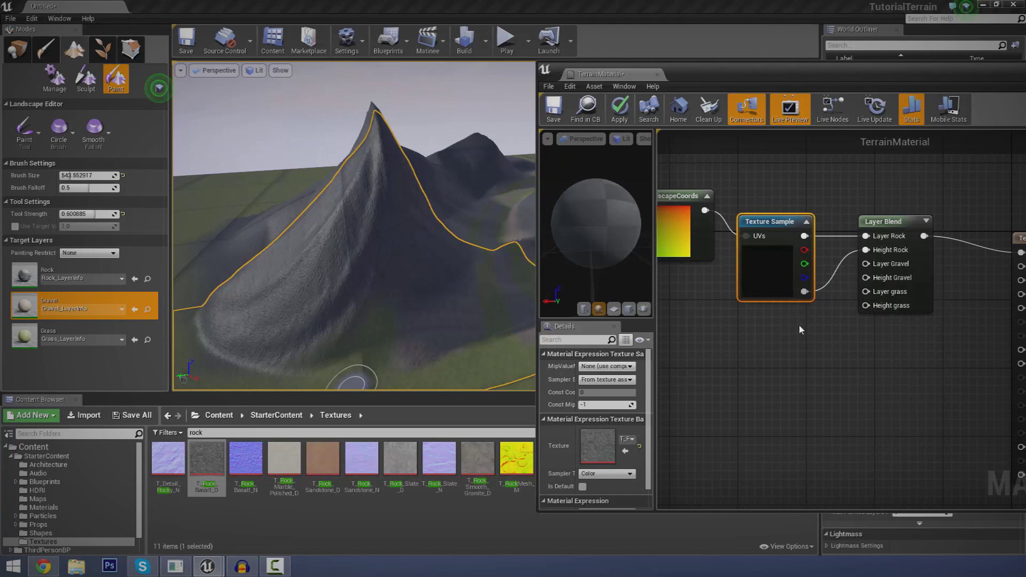
pyautogui.click(628, 117)
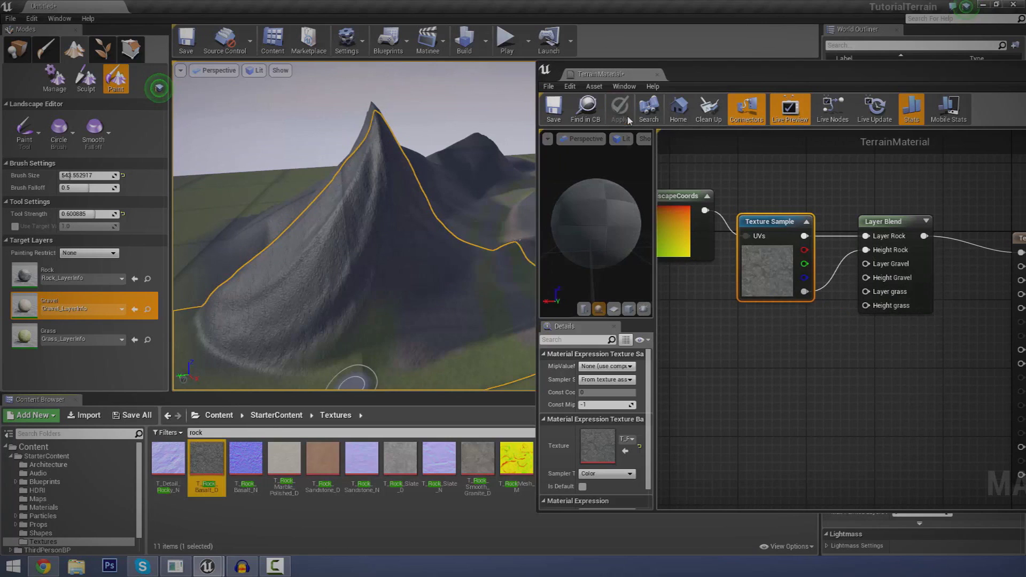
pyautogui.moveTo(601, 197); pyautogui.dragTo(602, 197)
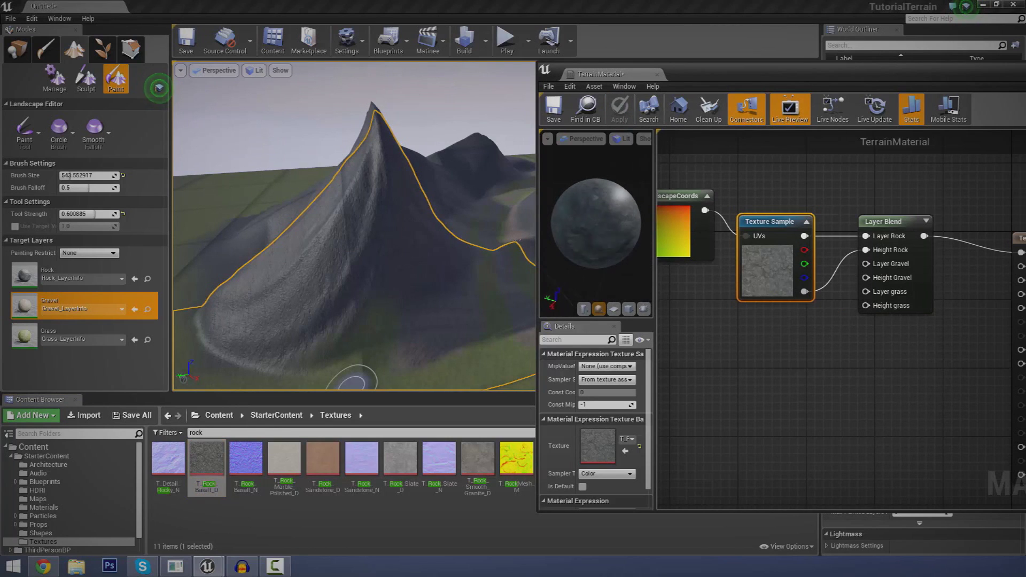
# Filter the textures by "grave", add T_Ground_Gravel_D to the graph and wire its color to Layer Gravel and alpha to Height Gravel
pyautogui.click(809, 338)
pyautogui.scroll(-4, 806, 347)
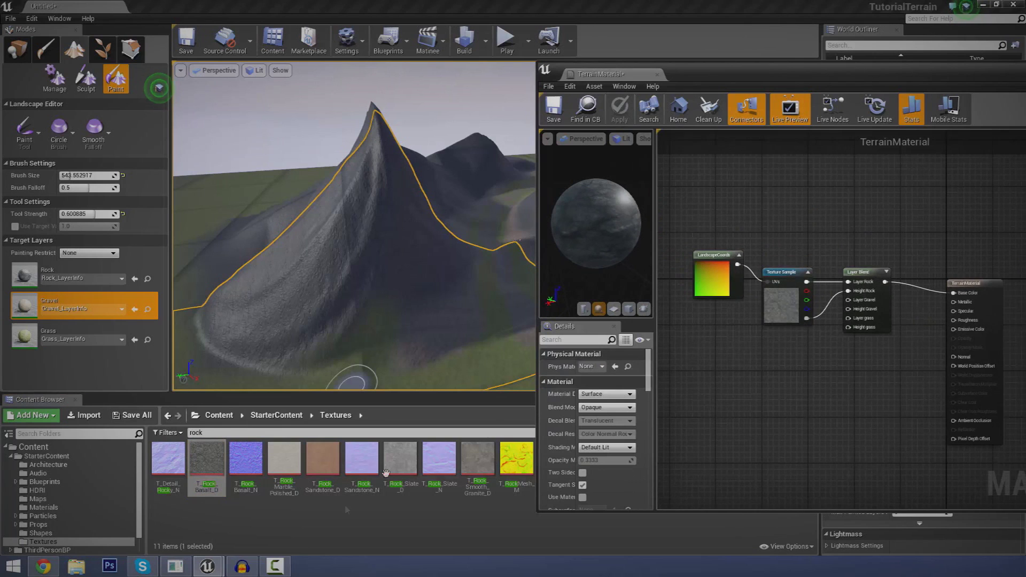
pyautogui.click(240, 433)
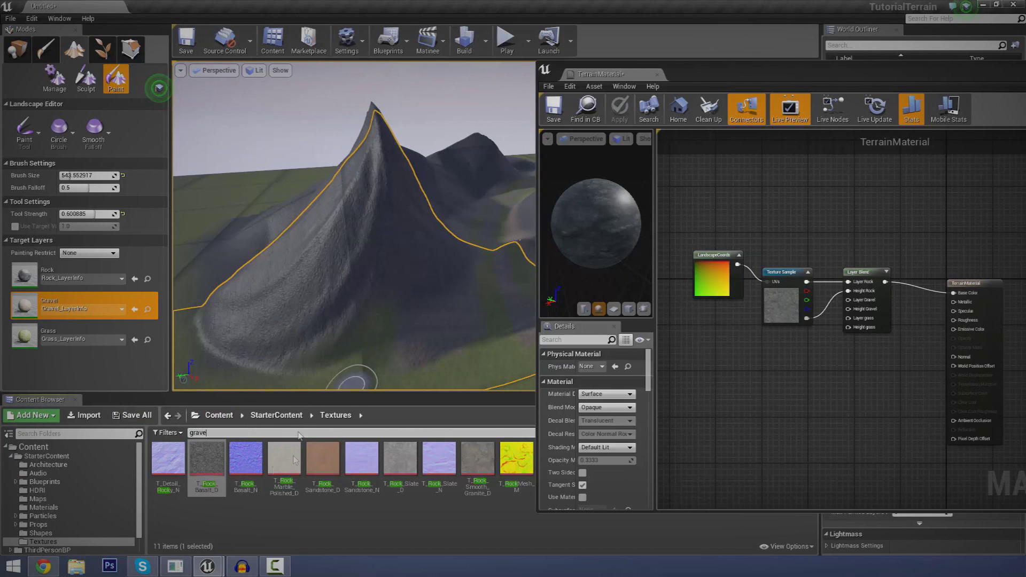
pyautogui.click(172, 461)
pyautogui.moveTo(162, 453); pyautogui.dragTo(848, 300)
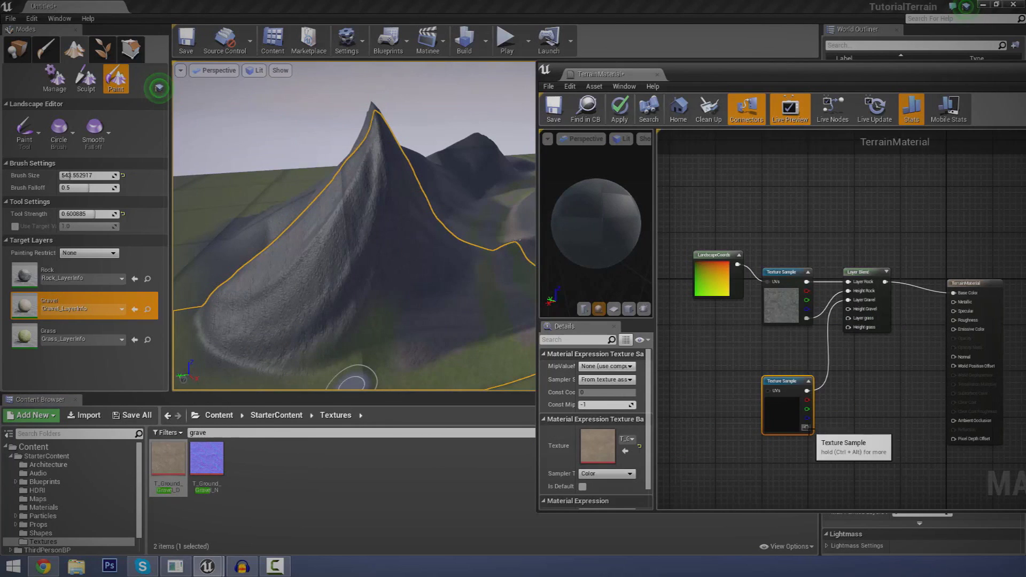
pyautogui.moveTo(807, 427); pyautogui.dragTo(849, 309)
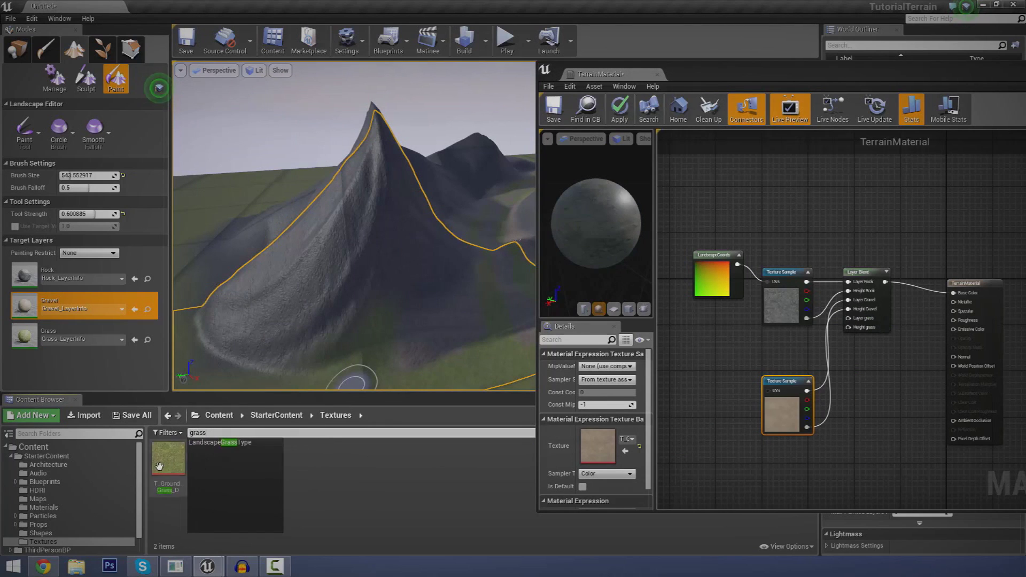
# Add the T_Ground_Grass_D texture to the graph, wiring its color to Layer grass and its alpha to Height grass
pyautogui.moveTo(168, 458); pyautogui.dragTo(849, 318)
pyautogui.moveTo(874, 434); pyautogui.dragTo(874, 326, button='right')
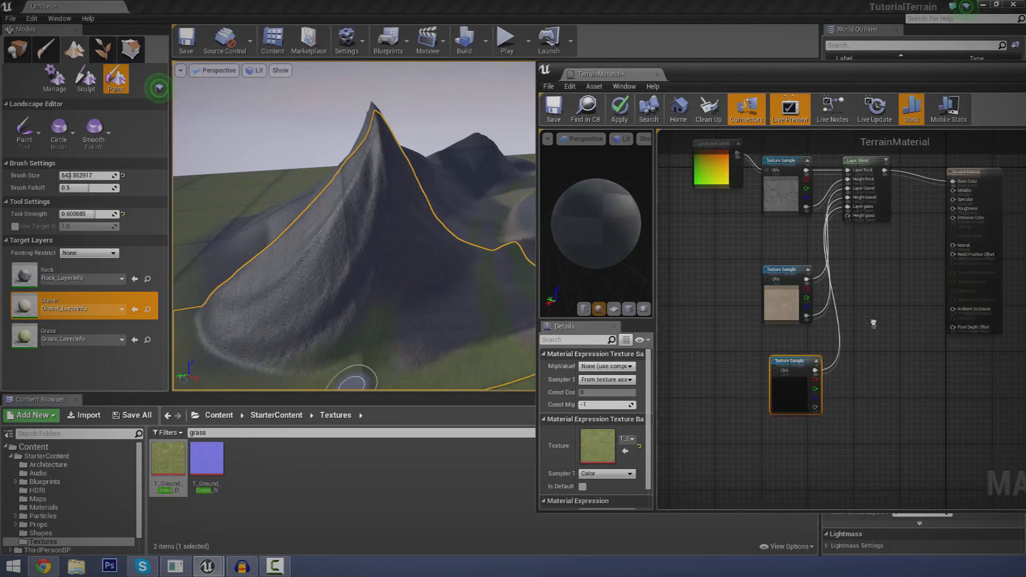
pyautogui.moveTo(816, 406); pyautogui.dragTo(847, 215)
# Stack the gravel and grass Texture Samples closely below the rock sample and apply the material changes
pyautogui.moveTo(781, 300); pyautogui.dragTo(781, 257)
pyautogui.moveTo(781, 381); pyautogui.dragTo(773, 308)
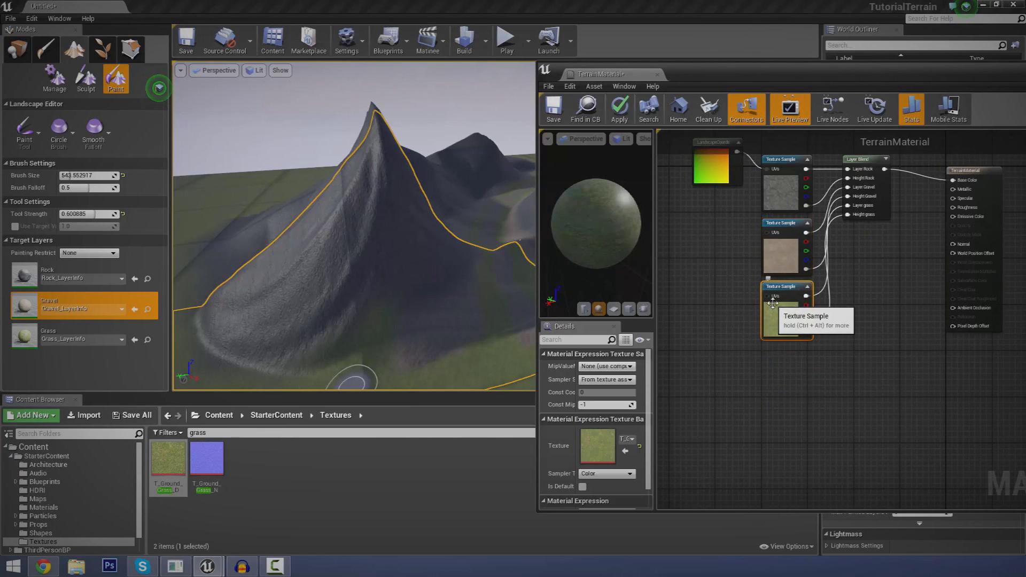
pyautogui.click(620, 110)
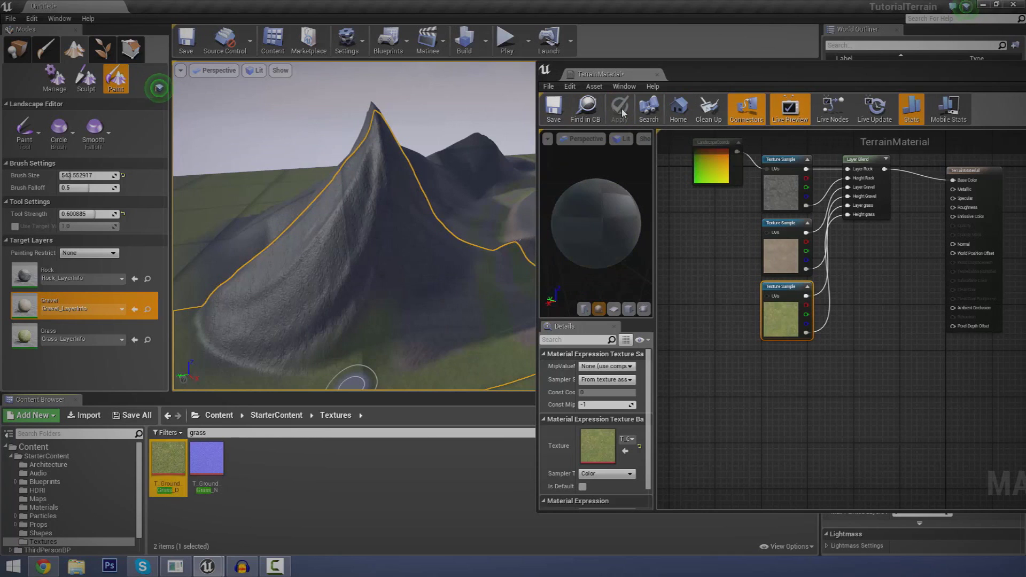
# Leave landscape editing for Place mode and delete the existing landscape from the level
pyautogui.moveTo(404, 275); pyautogui.dragTo(481, 275, button='right')
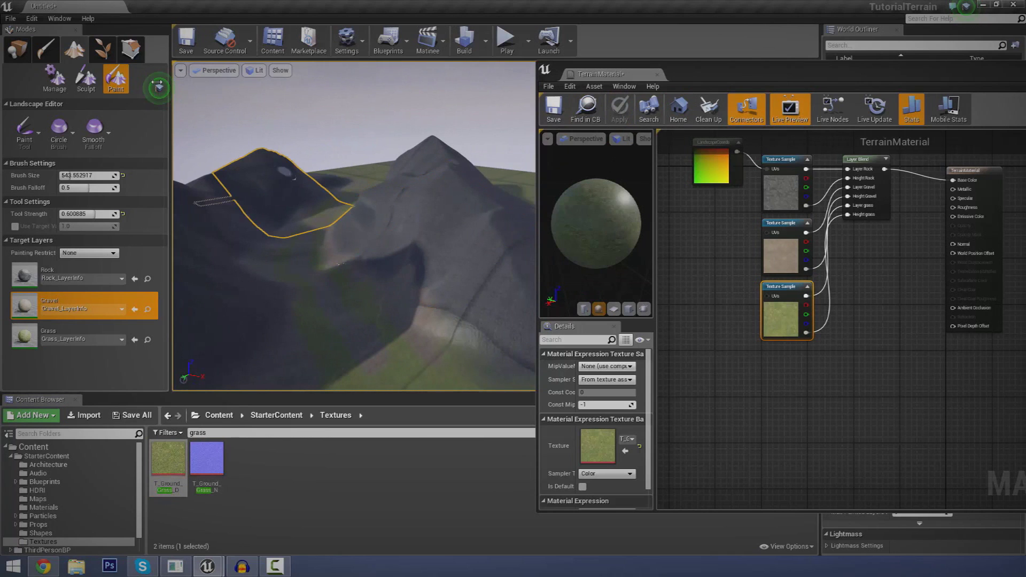
pyautogui.click(64, 85)
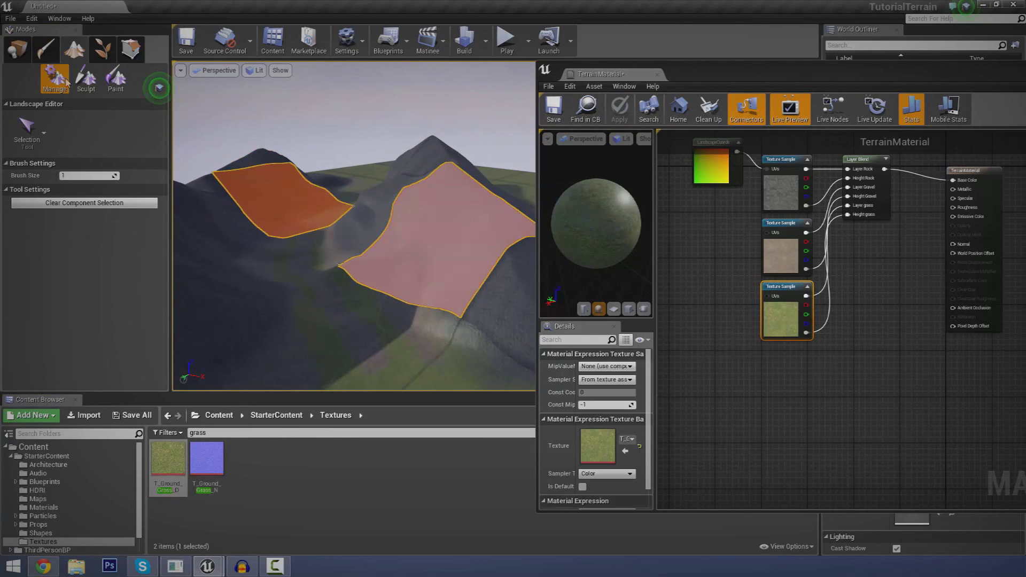
pyautogui.click(21, 51)
pyautogui.press('Delete')
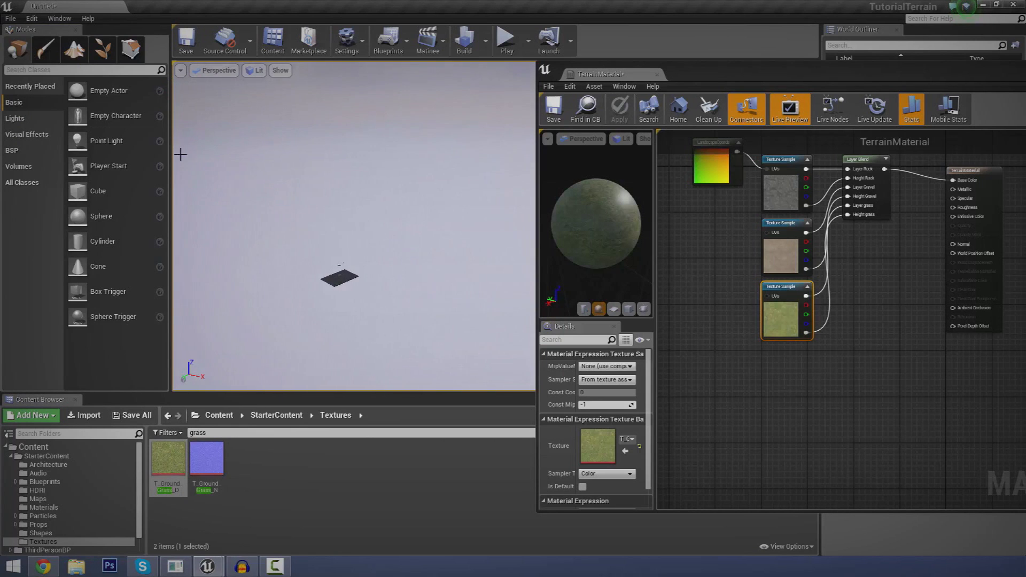
# Create a new landscape with TerrainMaterial as its material, keeping the default size settings
pyautogui.click(82, 56)
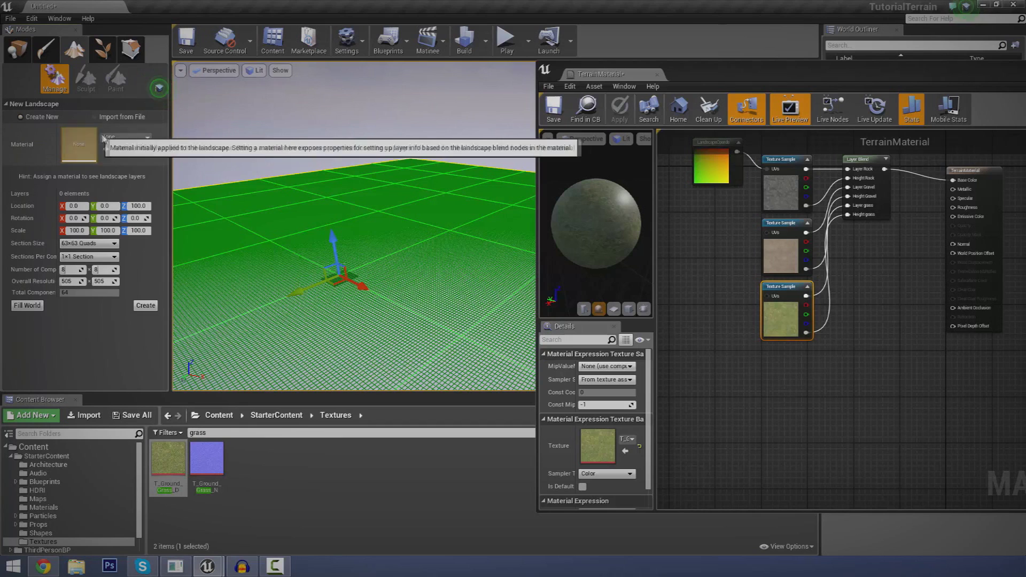
pyautogui.click(140, 137)
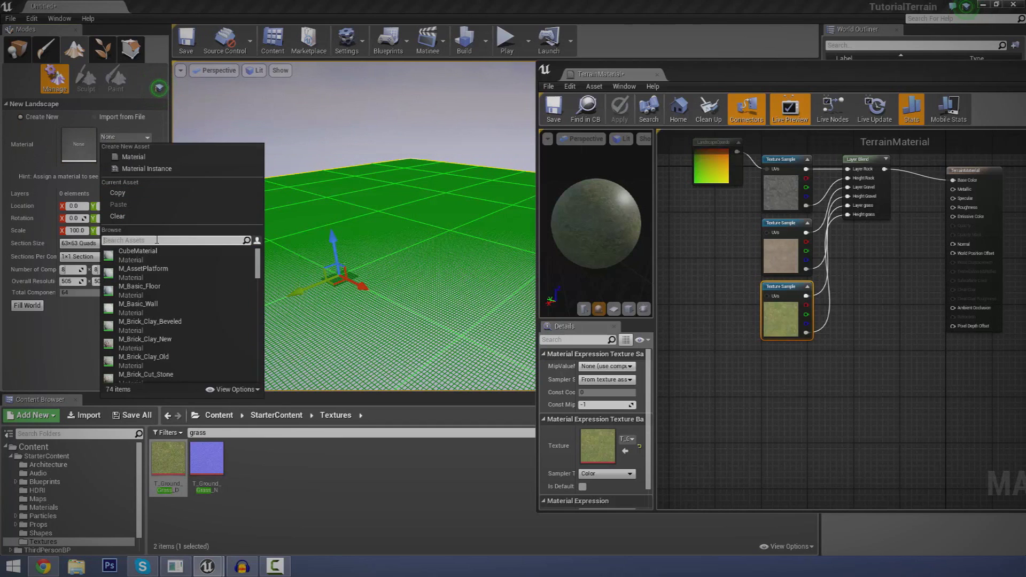
pyautogui.write('terra')
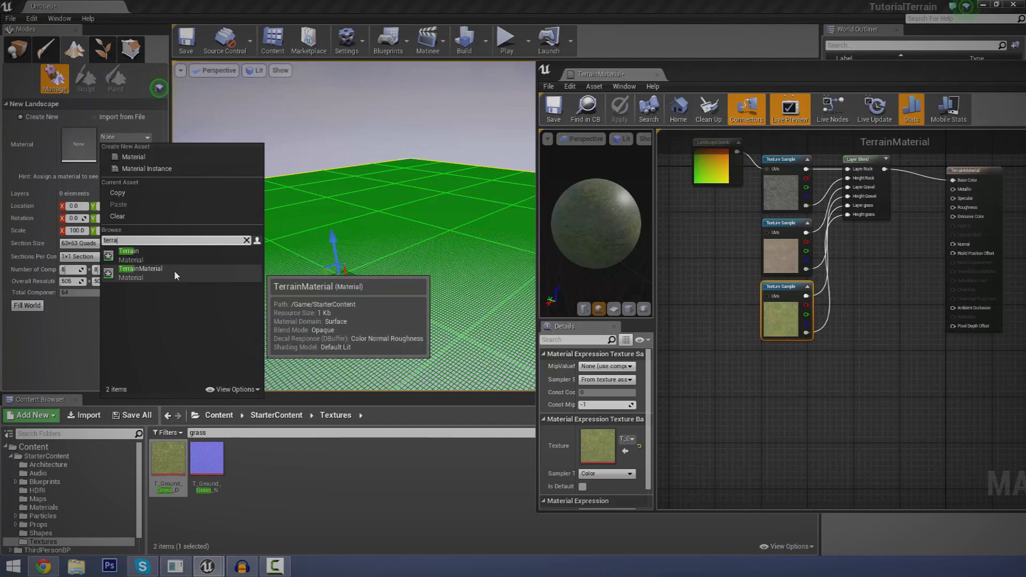
pyautogui.click(171, 274)
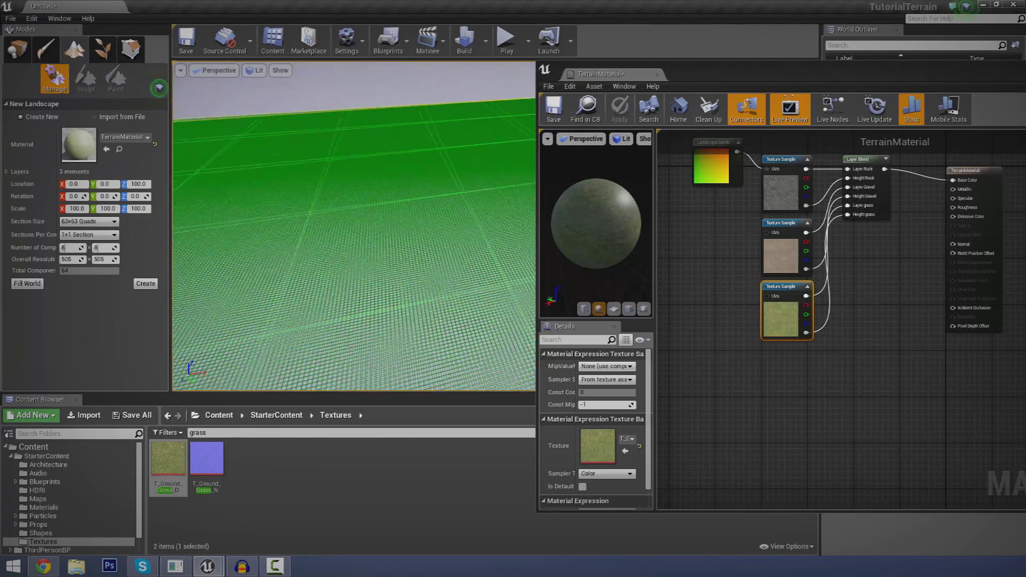
pyautogui.click(145, 284)
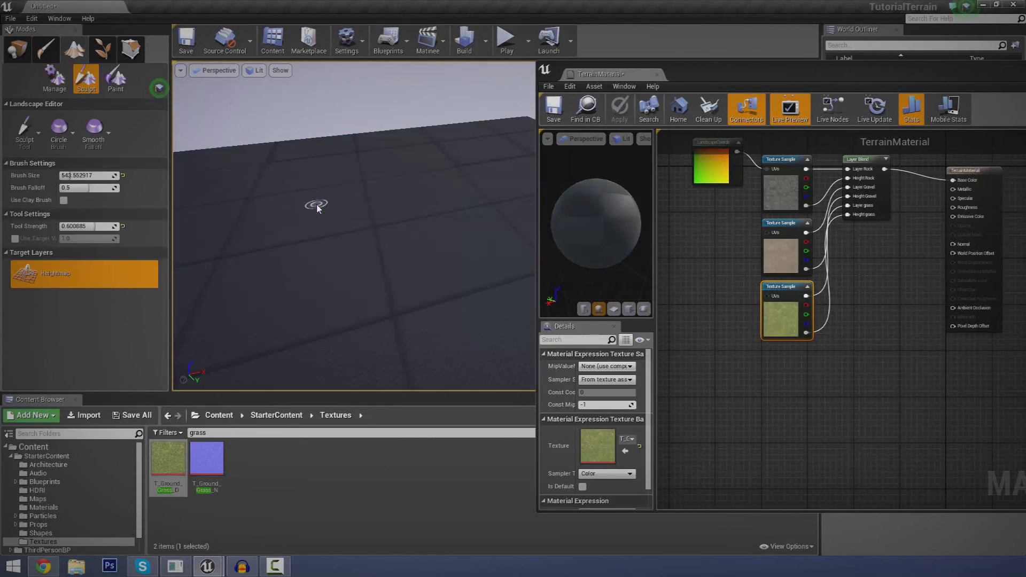
# Move the TerrainMaterial editor window fully into view and minimize it to uncover the level viewport
pyautogui.moveTo(669, 74); pyautogui.dragTo(549, 60)
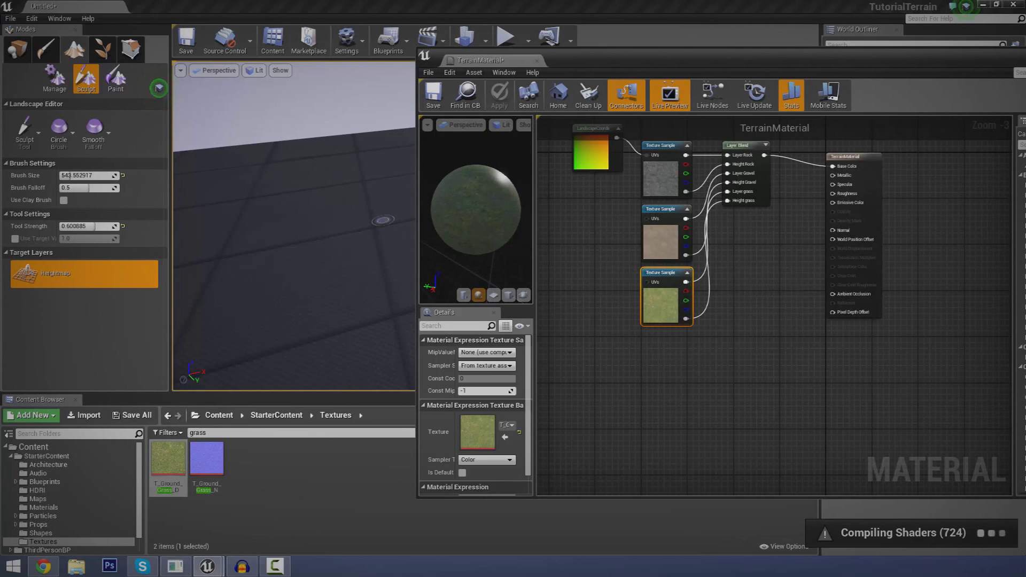
pyautogui.moveTo(337, 193); pyautogui.dragTo(411, 215, button='right')
pyautogui.moveTo(957, 60); pyautogui.dragTo(766, 96)
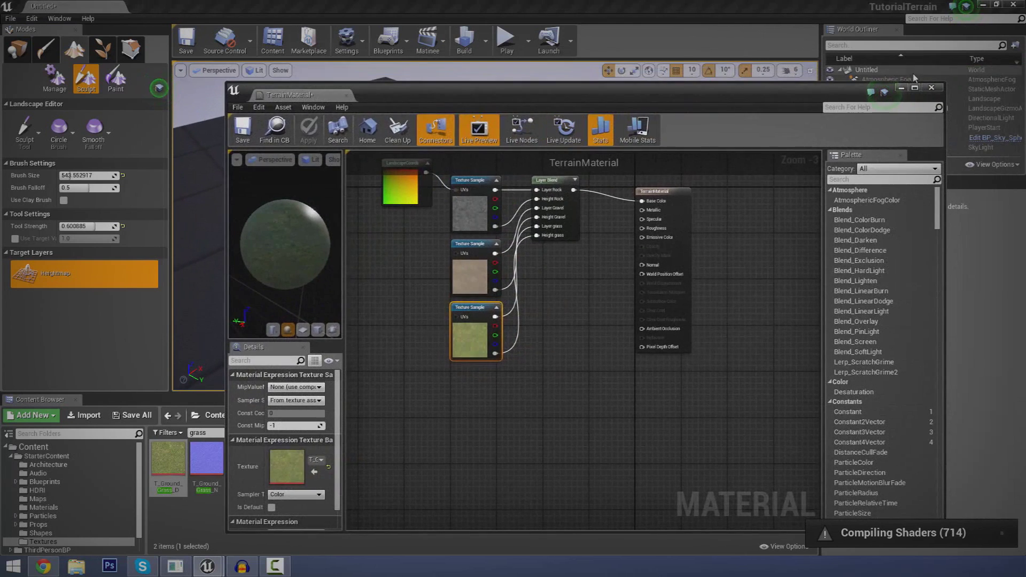
pyautogui.click(902, 88)
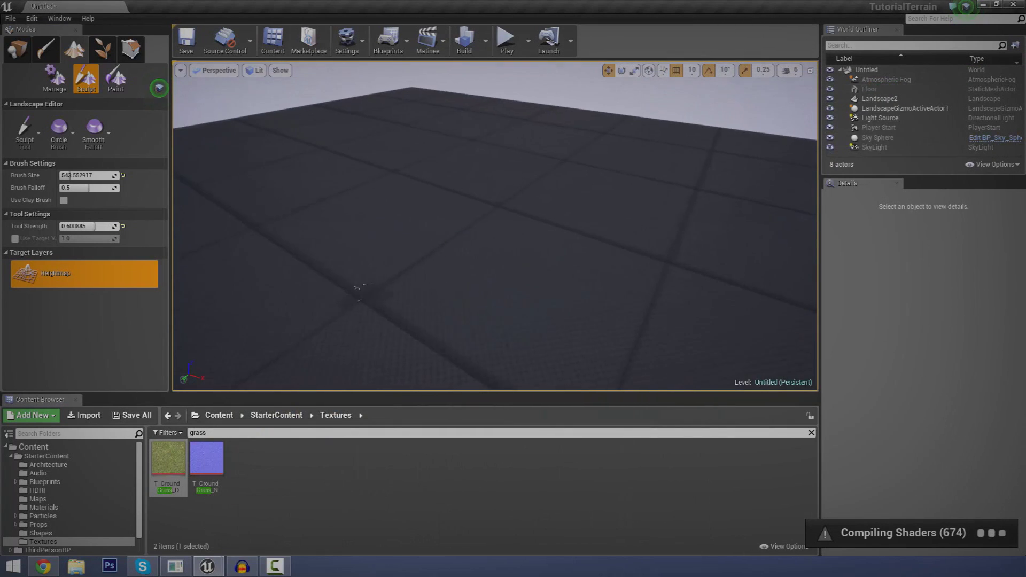
# Sculpt two tall mountain ridges side by side on the new landscape, enlarging the brush size to about 2303
pyautogui.click(118, 91)
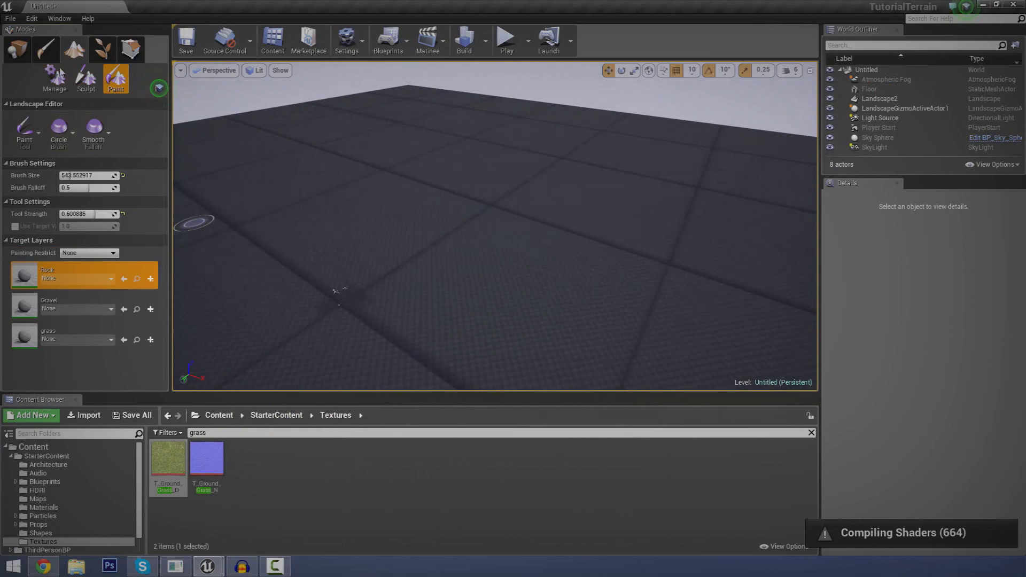
pyautogui.click(85, 85)
pyautogui.click(24, 133)
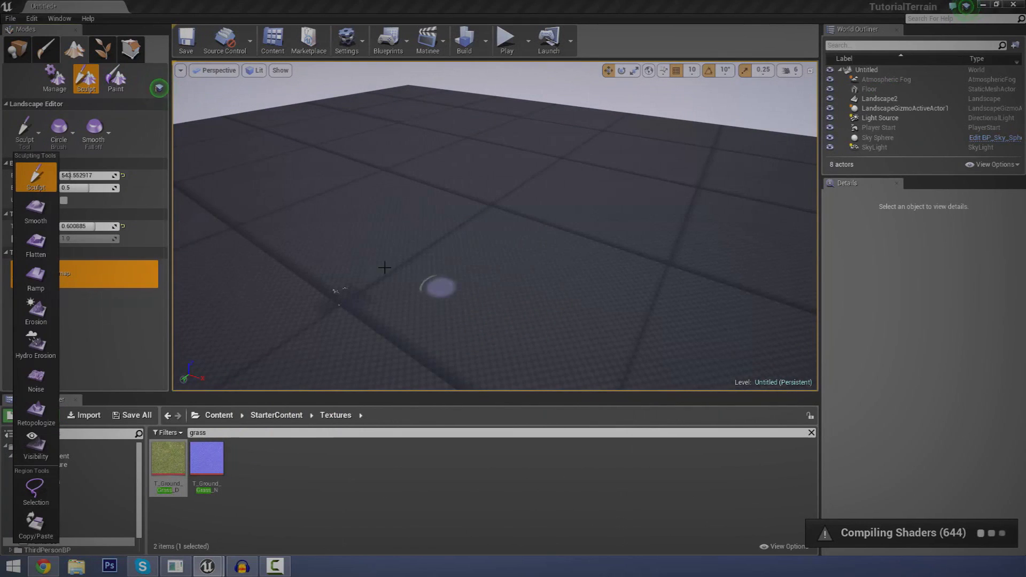
pyautogui.moveTo(75, 176); pyautogui.dragTo(89, 176)
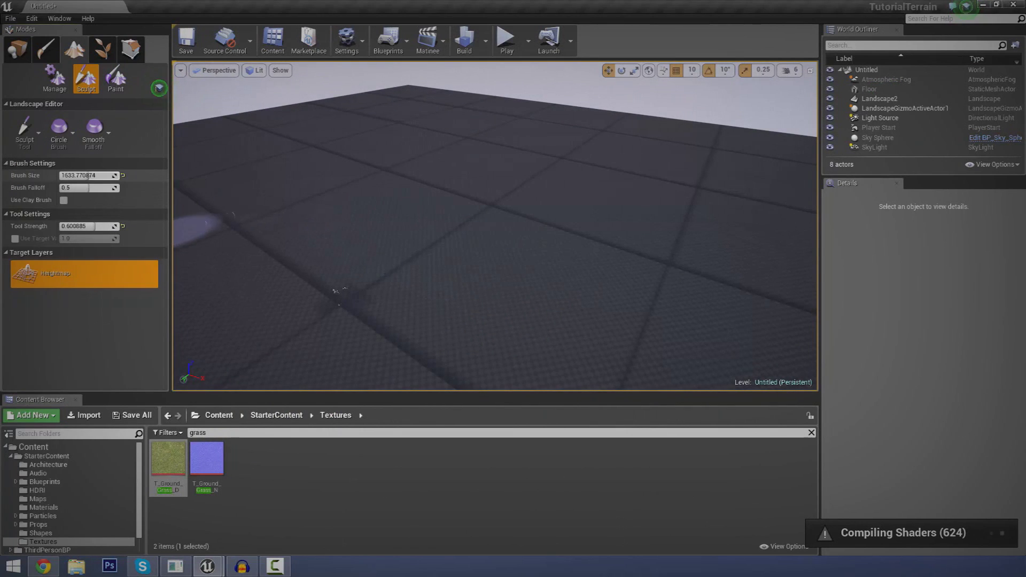
pyautogui.moveTo(385, 144)
pyautogui.mouseDown()
pyautogui.moveTo(417, 165)
pyautogui.moveTo(355, 224)
pyautogui.moveTo(321, 333)
pyautogui.mouseUp()
pyautogui.moveTo(595, 179)
pyautogui.mouseDown()
pyautogui.moveTo(550, 220)
pyautogui.moveTo(595, 351)
pyautogui.moveTo(567, 260)
pyautogui.mouseUp()
pyautogui.moveTo(567, 260); pyautogui.dragTo(488, 283, button='right')
pyautogui.moveTo(488, 283)
pyautogui.mouseDown()
pyautogui.moveTo(570, 165)
pyautogui.moveTo(429, 289)
pyautogui.moveTo(493, 206)
pyautogui.moveTo(385, 160)
pyautogui.moveTo(442, 119)
pyautogui.moveTo(430, 107)
pyautogui.moveTo(481, 104)
pyautogui.mouseUp()
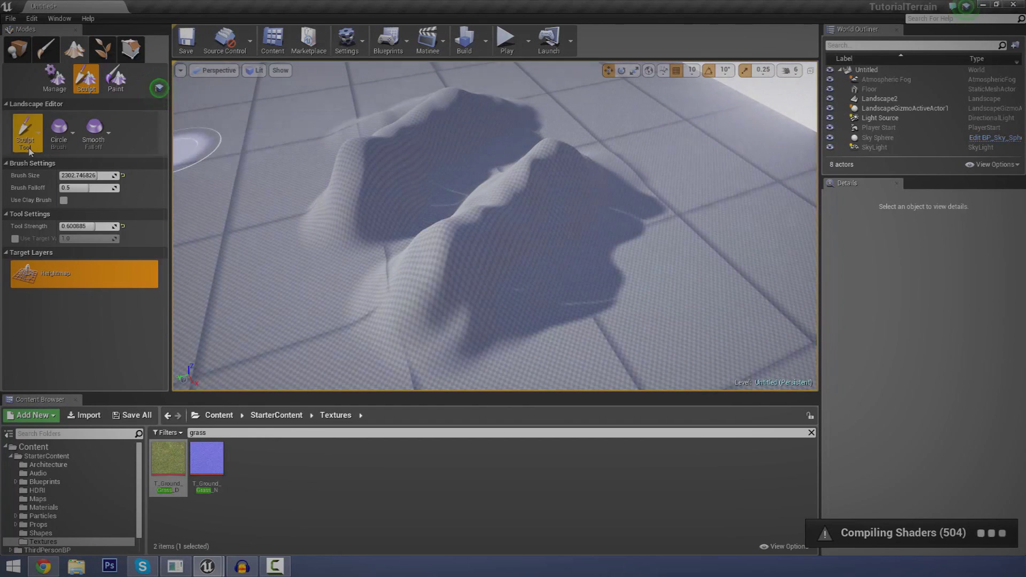
# Erode the slopes of the sculpted mountains with the Erosion tool
pyautogui.click(29, 149)
pyautogui.click(38, 289)
pyautogui.moveTo(447, 263)
pyautogui.mouseDown()
pyautogui.moveTo(541, 152)
pyautogui.moveTo(452, 184)
pyautogui.moveTo(414, 155)
pyautogui.moveTo(454, 127)
pyautogui.mouseUp()
pyautogui.moveTo(454, 126)
pyautogui.mouseDown(button='right')
pyautogui.moveTo(513, 133)
pyautogui.moveTo(503, 96)
pyautogui.moveTo(486, 197)
pyautogui.mouseUp(button='right')
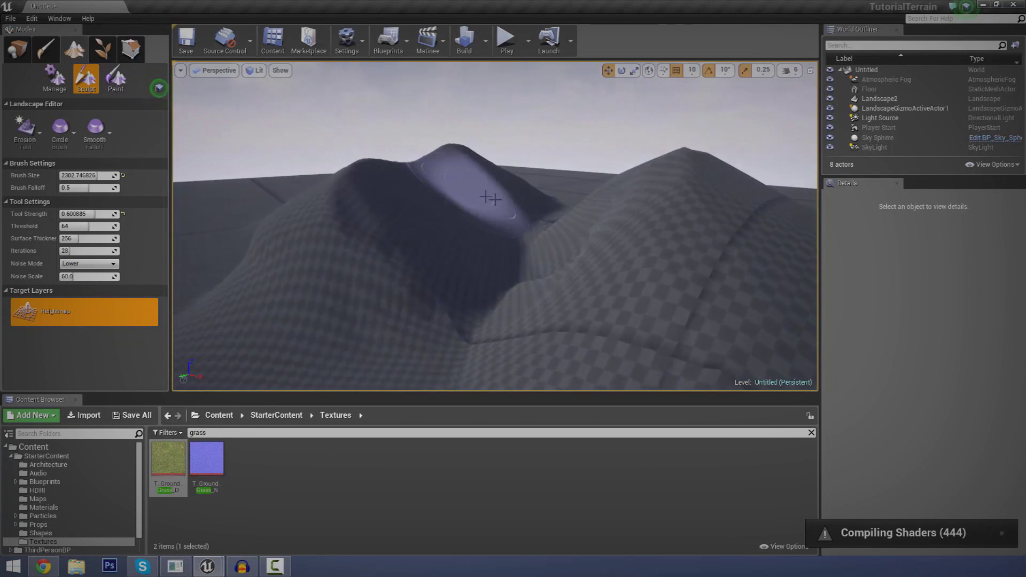
pyautogui.moveTo(488, 328); pyautogui.dragTo(434, 230, button='right')
# Switch to the Flatten tool with a brush size of about 831 and frame both mountains in the viewport
pyautogui.click(25, 128)
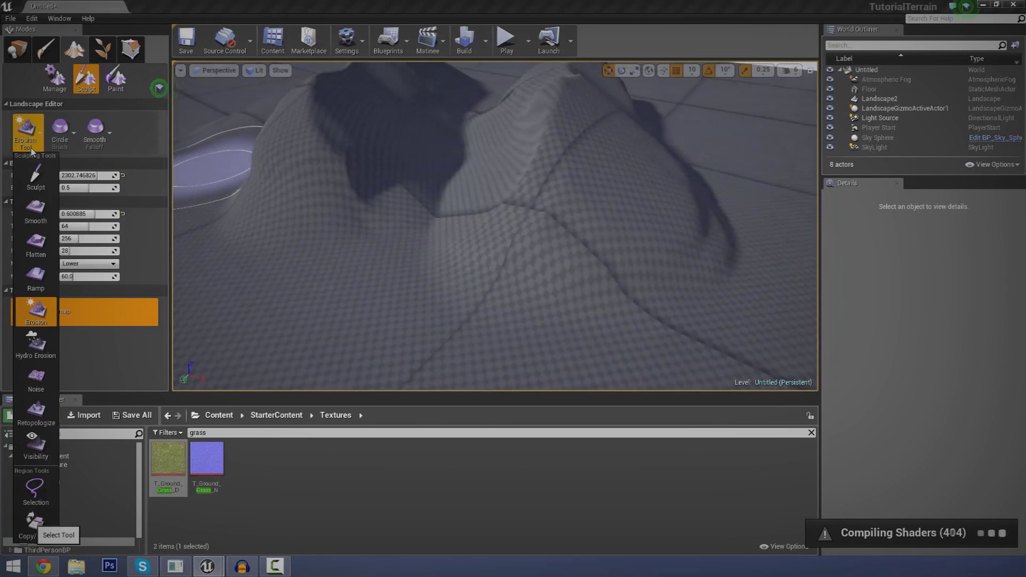
pyautogui.click(35, 245)
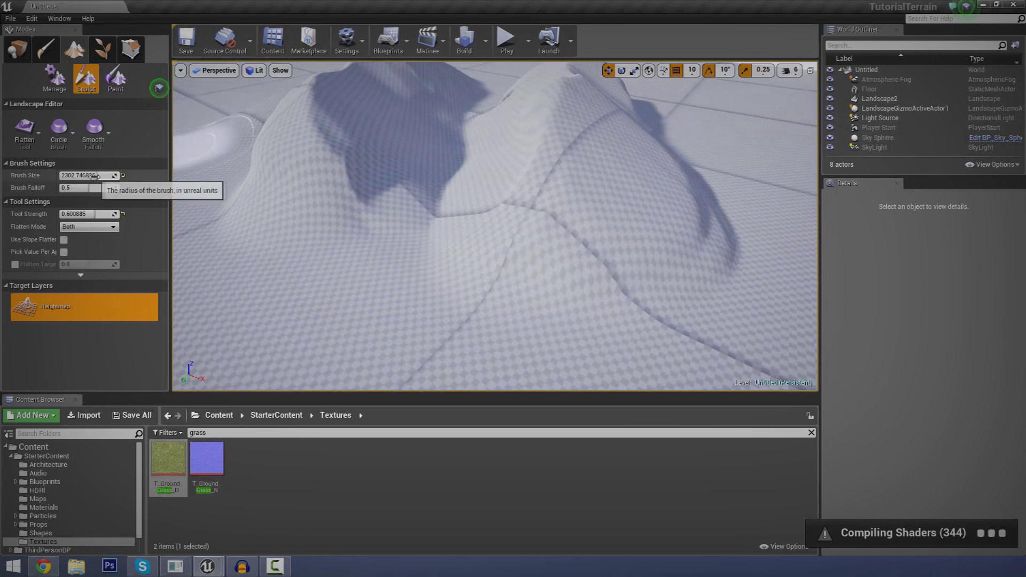
pyautogui.moveTo(105, 176); pyautogui.dragTo(83, 176)
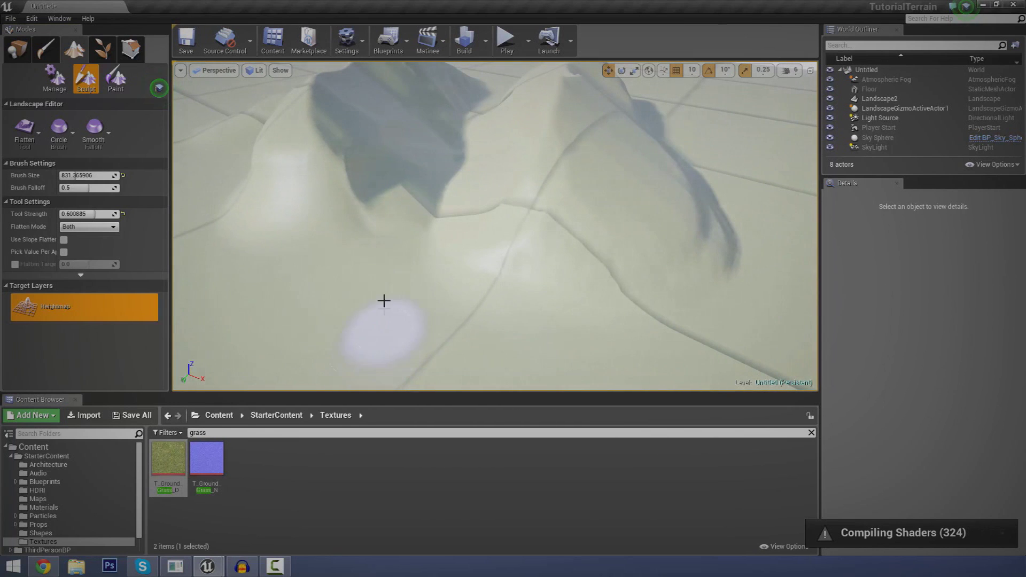
pyautogui.press('w')
pyautogui.moveTo(483, 174)
pyautogui.mouseDown(button='right')
pyautogui.moveTo(483, 98)
pyautogui.moveTo(483, 133)
pyautogui.moveTo(535, 160)
pyautogui.moveTo(529, 117)
pyautogui.moveTo(455, 123)
pyautogui.moveTo(454, 177)
pyautogui.moveTo(476, 163)
pyautogui.moveTo(481, 171)
pyautogui.mouseUp(button='right')
pyautogui.press('s')
pyautogui.press('w')
pyautogui.press('s')
pyautogui.press('w')
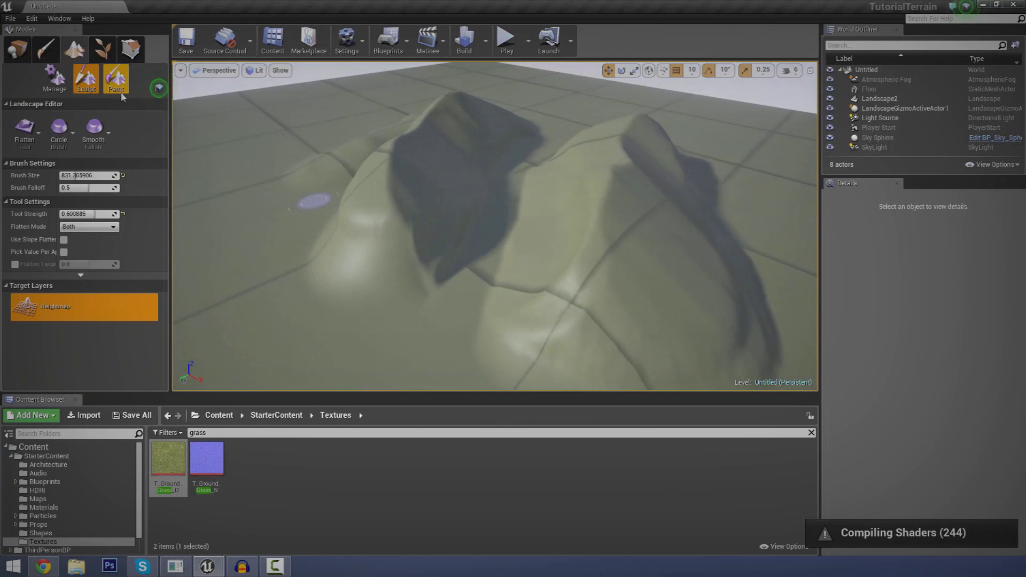
# Switch to landscape painting and try to paint the Rock layer onto the terrain
pyautogui.click(116, 86)
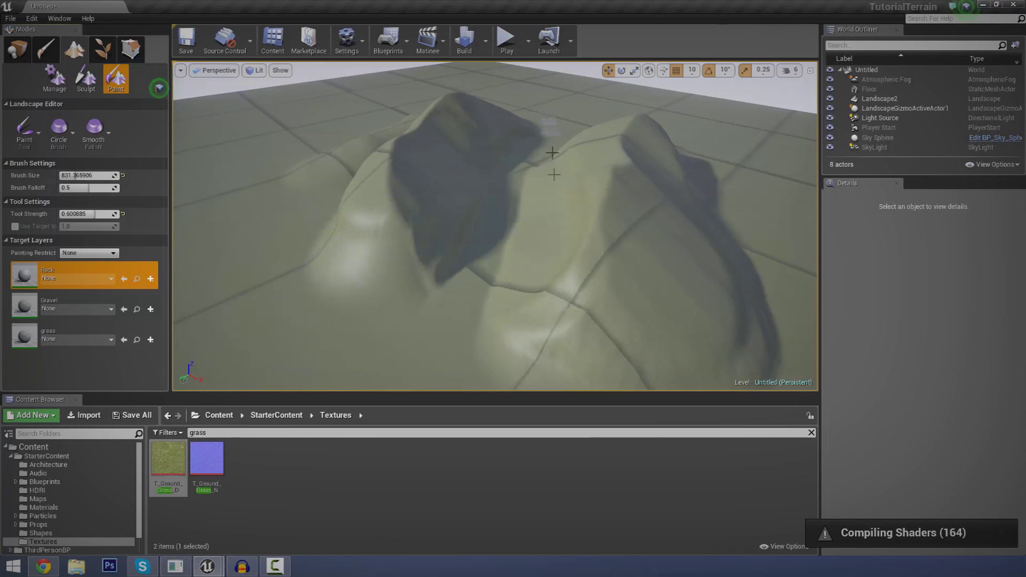
pyautogui.click(467, 323)
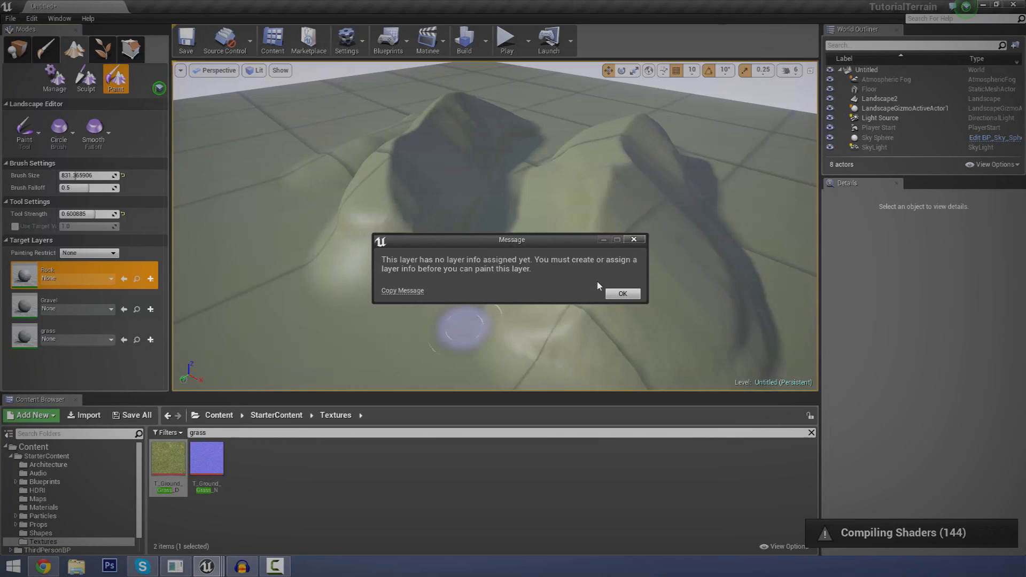
pyautogui.click(620, 294)
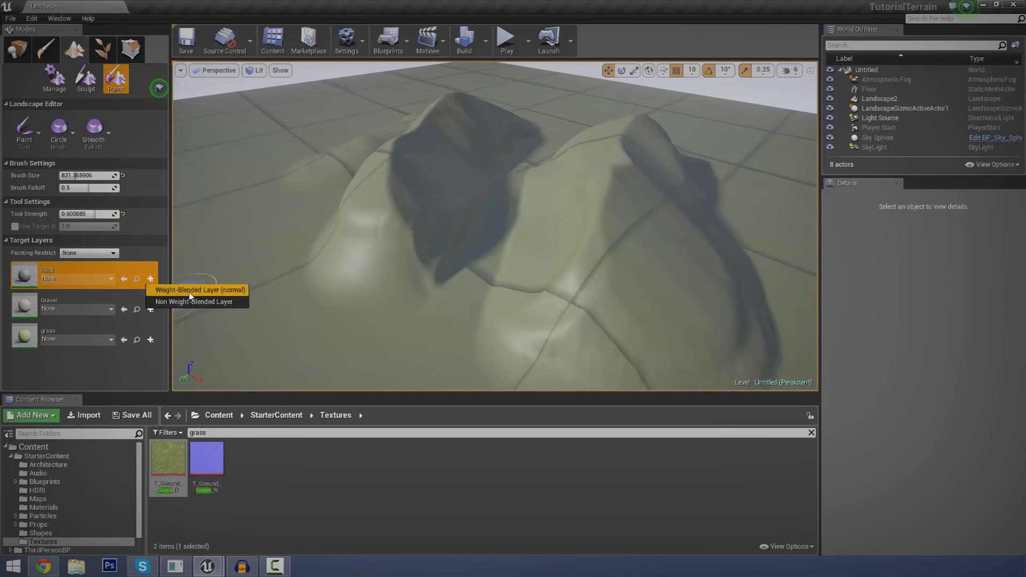
# Create weight-blended layer infos for the Rock and Gravel layers, saved as Rock_LayerInfo and Gravel_LayerInfo in the StarterContent folder
pyautogui.click(188, 291)
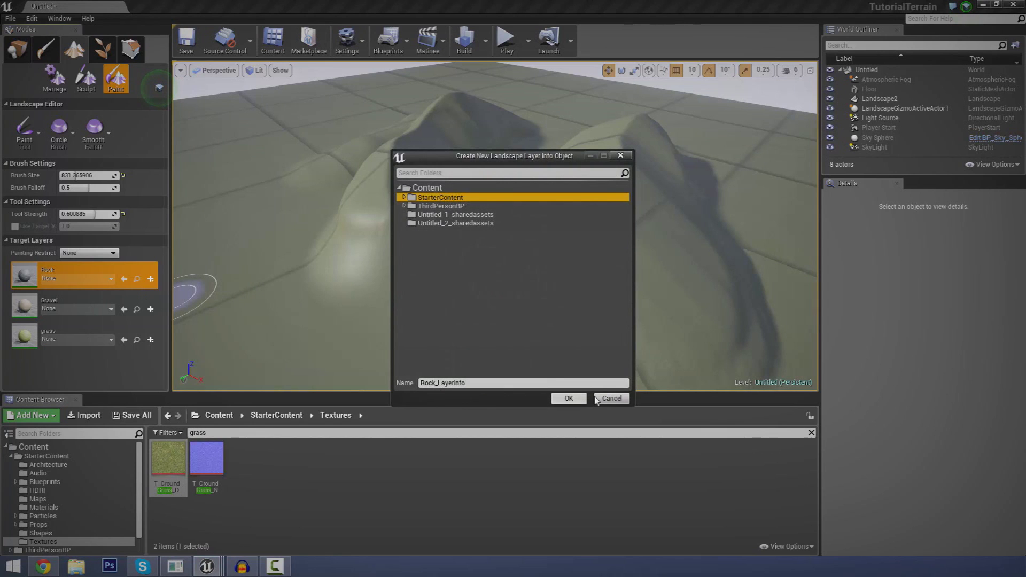
pyautogui.click(569, 398)
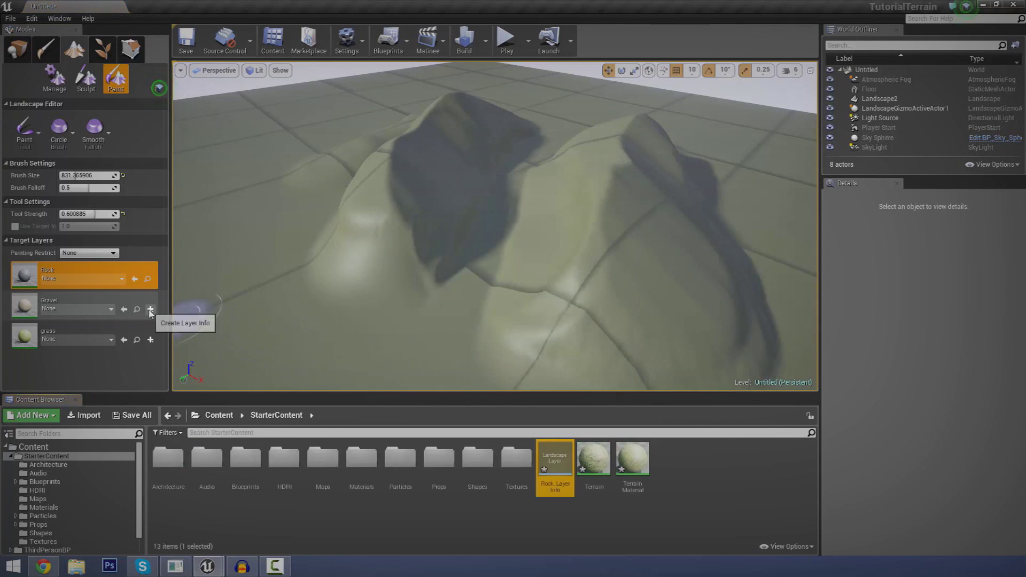
pyautogui.click(176, 321)
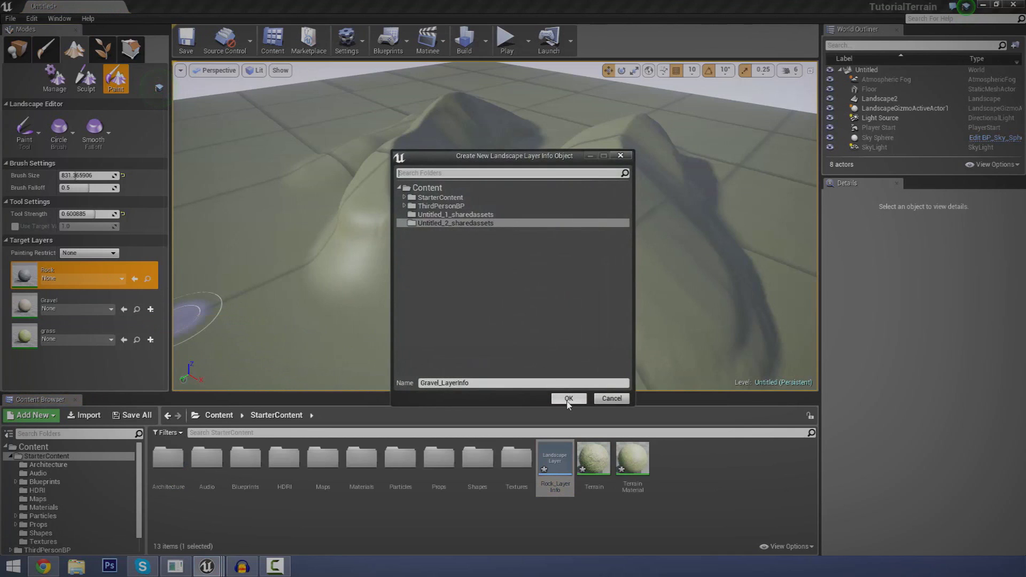
pyautogui.click(443, 198)
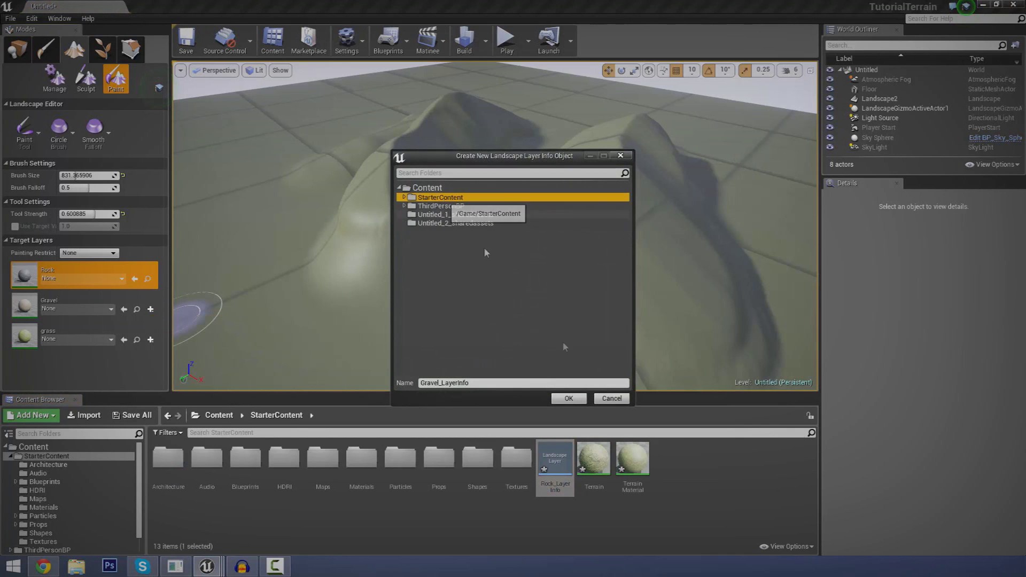
pyautogui.click(569, 398)
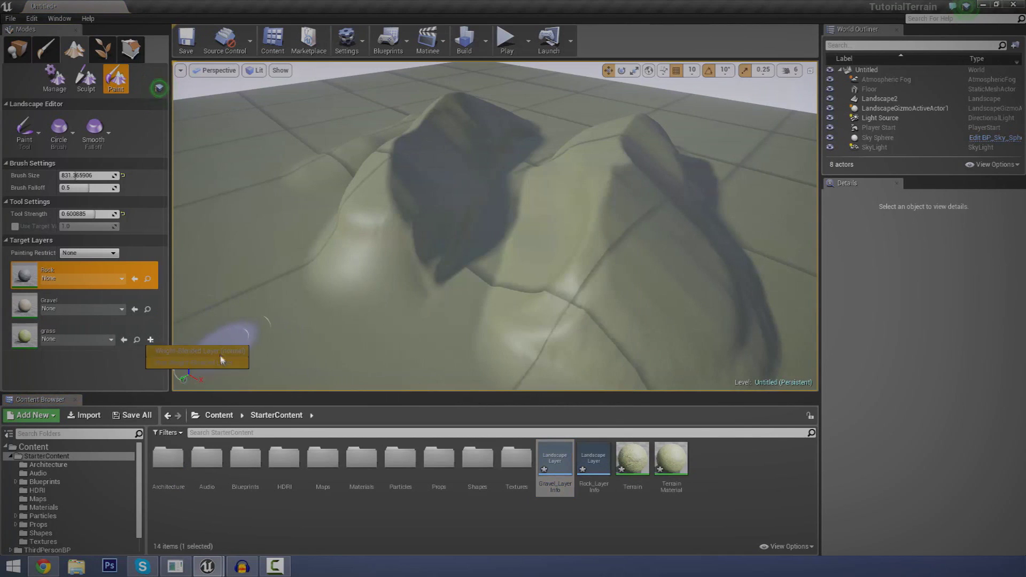
# Create a weight-blended layer info for the grass layer, saved as grass_LayerInfo in the StarterContent folder
pyautogui.click(176, 351)
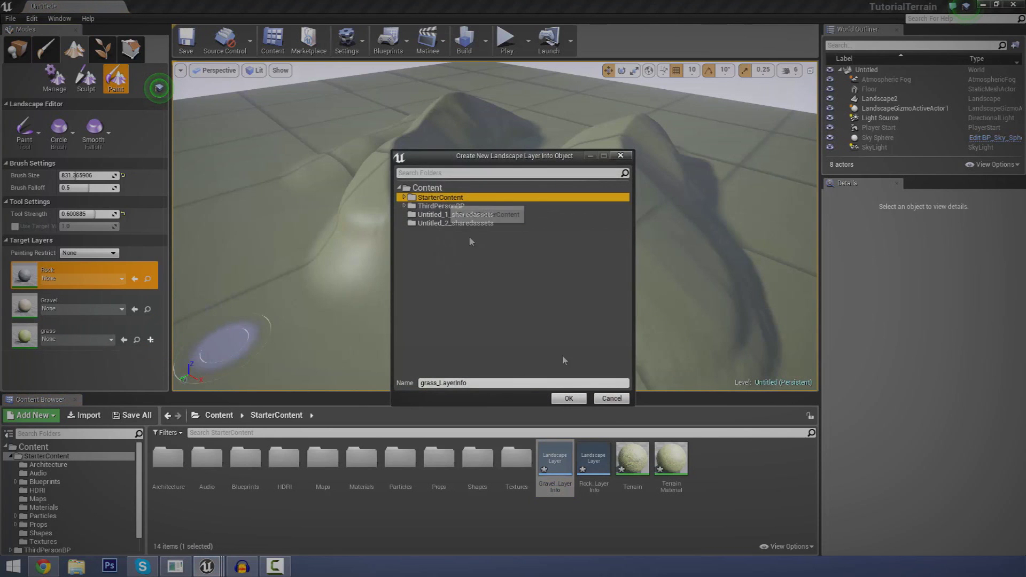
pyautogui.click(569, 398)
pyautogui.moveTo(495, 226)
pyautogui.mouseDown(button='right')
pyautogui.moveTo(495, 237)
pyautogui.moveTo(449, 238)
pyautogui.moveTo(427, 214)
pyautogui.moveTo(501, 226)
pyautogui.mouseUp(button='right')
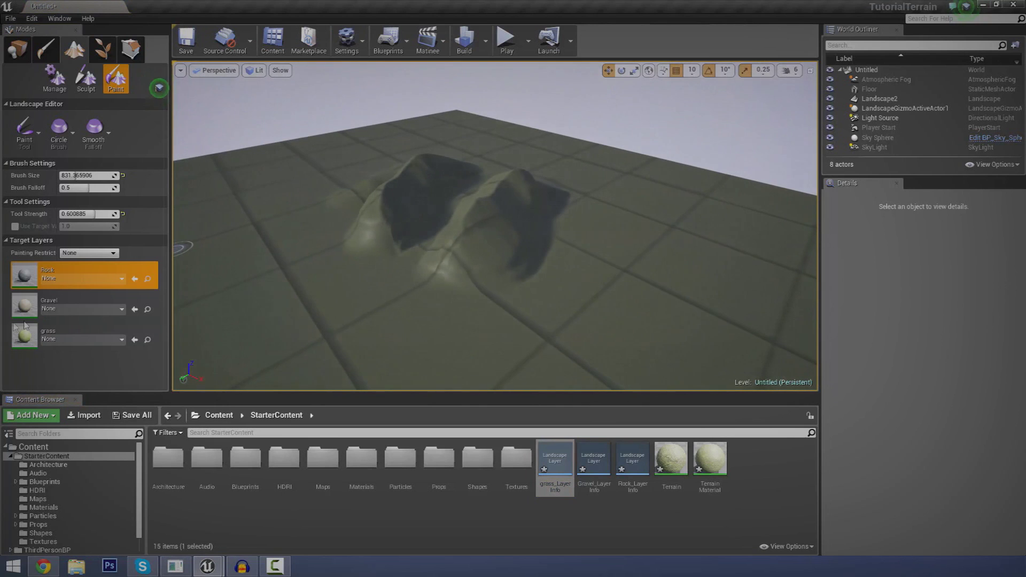
# Set the brush size to 8192 and paint the Rock layer over the whole landscape
pyautogui.click(17, 140)
pyautogui.click(30, 180)
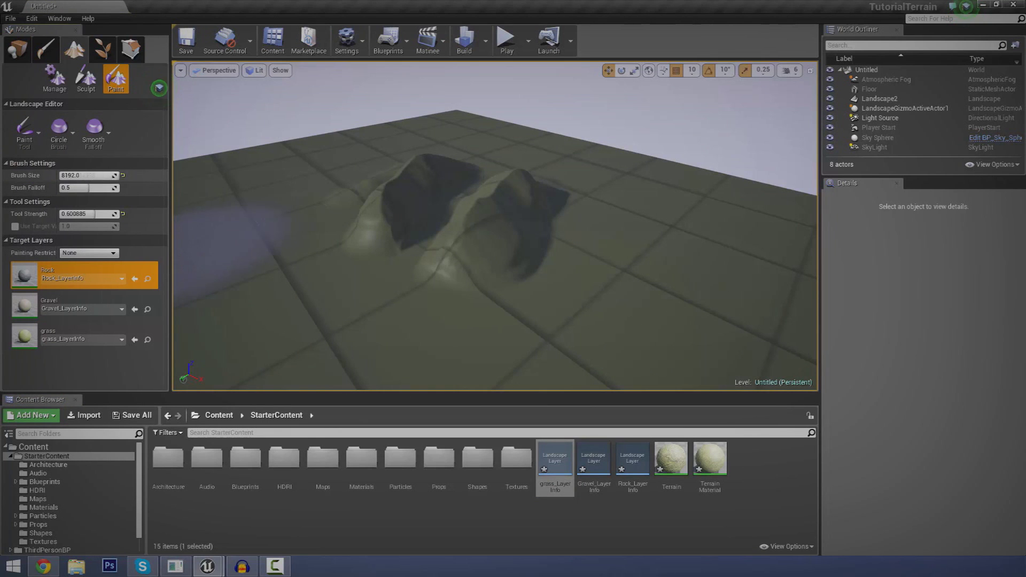
pyautogui.moveTo(537, 229); pyautogui.dragTo(537, 289, button='right')
pyautogui.scroll(-4, 537, 230)
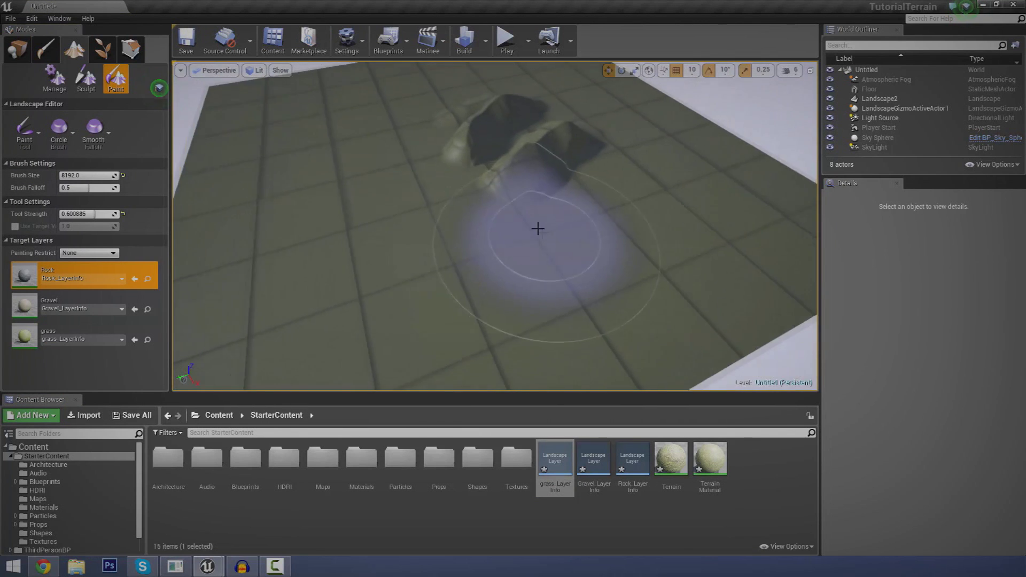
pyautogui.moveTo(736, 231)
pyautogui.mouseDown()
pyautogui.moveTo(610, 342)
pyautogui.moveTo(395, 369)
pyautogui.moveTo(433, 251)
pyautogui.moveTo(517, 145)
pyautogui.moveTo(417, 104)
pyautogui.moveTo(528, 65)
pyautogui.mouseUp()
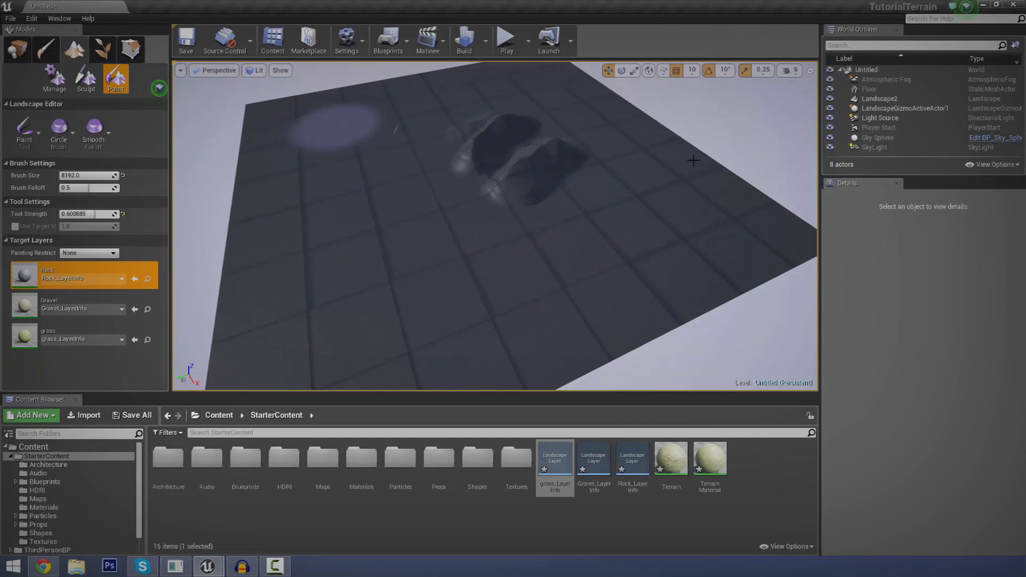
# In TerrainMaterial, set the LandscapeCoords node's Mapping Scale, Mapping Pan U and Mapping Pan V to 5.0 and apply the change
pyautogui.moveTo(483, 171)
pyautogui.mouseDown(button='right')
pyautogui.moveTo(561, 123)
pyautogui.moveTo(492, 161)
pyautogui.moveTo(503, 184)
pyautogui.moveTo(481, 134)
pyautogui.moveTo(483, 171)
pyautogui.moveTo(643, 114)
pyautogui.moveTo(493, 308)
pyautogui.mouseUp(button='right')
pyautogui.press('w')
pyautogui.press('w')
pyautogui.press('w')
pyautogui.press('s')
pyautogui.moveTo(416, 263); pyautogui.dragTo(416, 263, button='right')
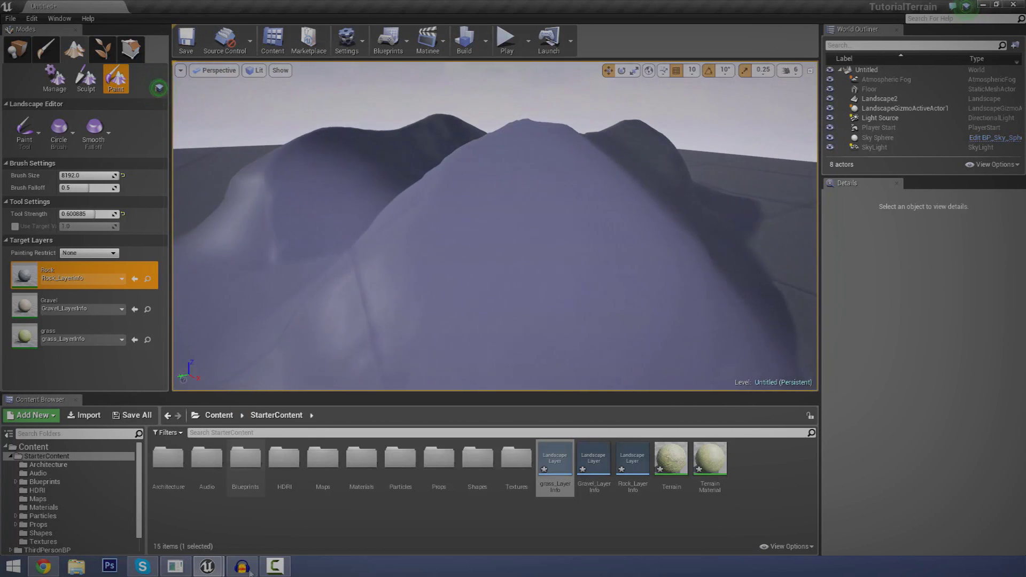
pyautogui.doubleClick(707, 468)
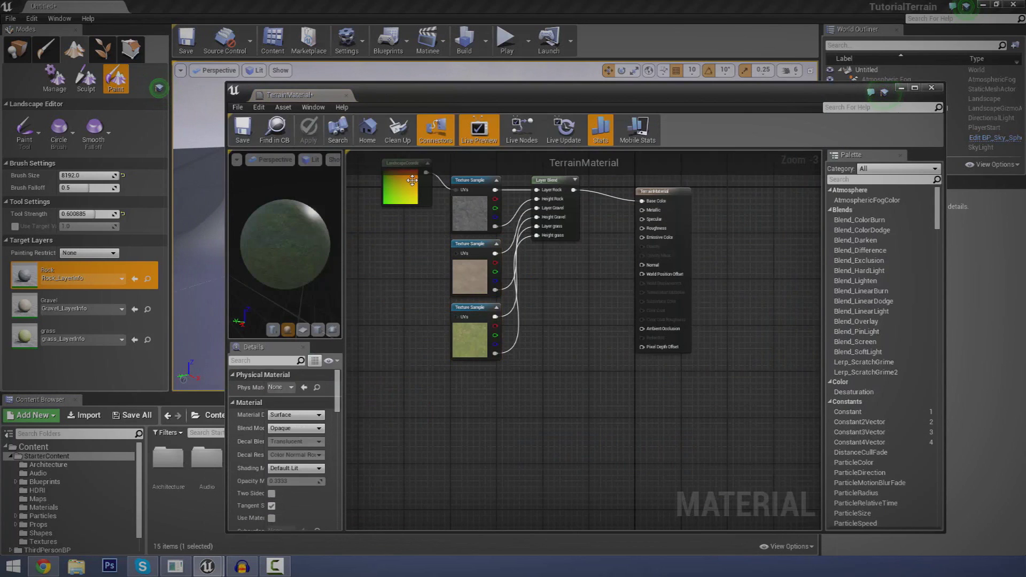
pyautogui.click(413, 185)
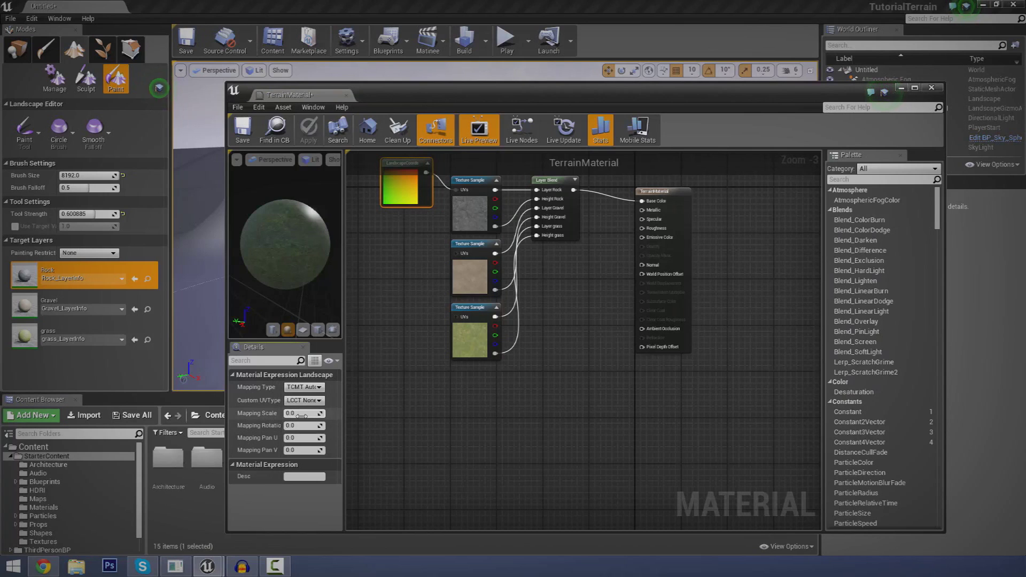
pyautogui.click(303, 438)
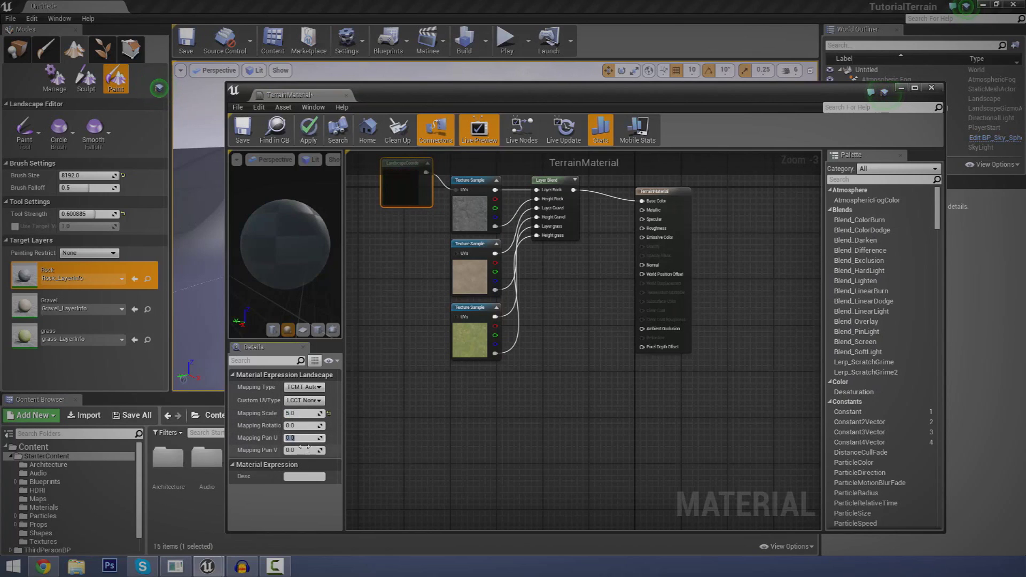
pyautogui.click(315, 132)
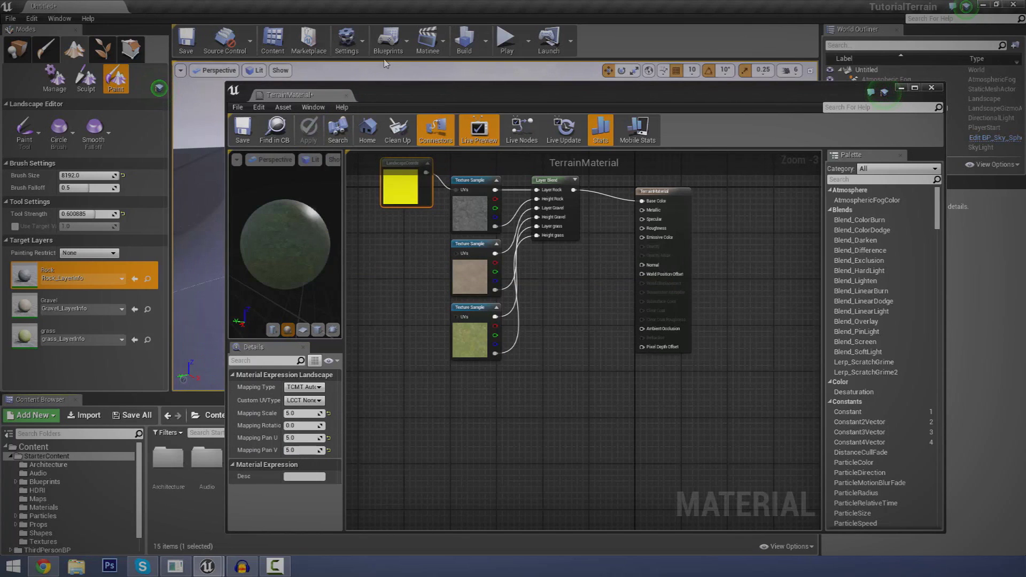
# Close the TerrainMaterial editor and examine the rescaled rock texture on the mountains from several angles
pyautogui.moveTo(389, 92); pyautogui.dragTo(535, 268)
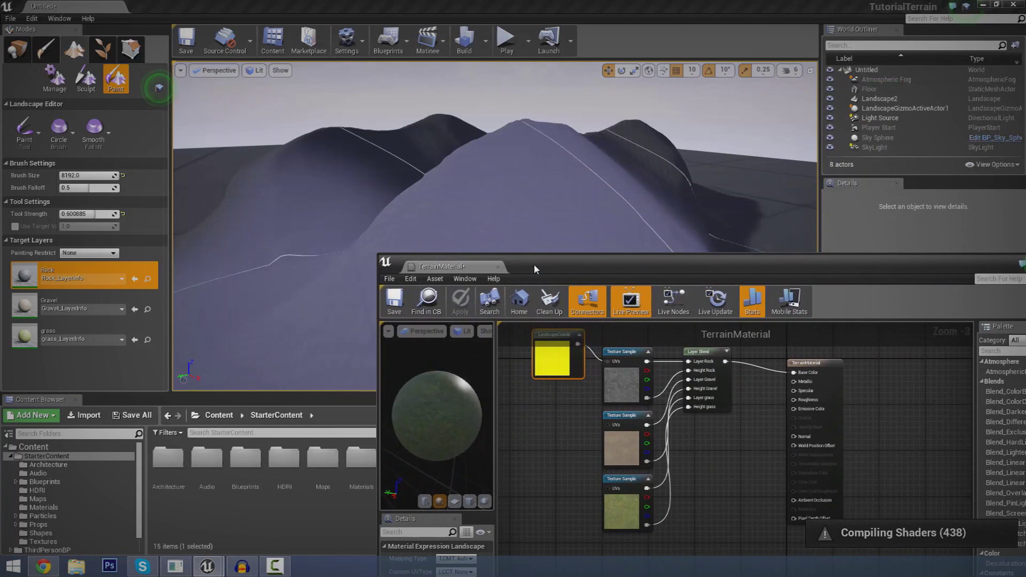
pyautogui.click(498, 268)
pyautogui.moveTo(498, 267)
pyautogui.mouseDown(button='right')
pyautogui.moveTo(498, 300)
pyautogui.moveTo(498, 225)
pyautogui.moveTo(256, 235)
pyautogui.moveTo(246, 267)
pyautogui.moveTo(225, 224)
pyautogui.moveTo(241, 273)
pyautogui.moveTo(268, 252)
pyautogui.moveTo(240, 232)
pyautogui.moveTo(214, 233)
pyautogui.mouseUp(button='right')
pyautogui.moveTo(598, 268)
pyautogui.mouseDown(button='right')
pyautogui.moveTo(599, 300)
pyautogui.moveTo(625, 342)
pyautogui.moveTo(695, 305)
pyautogui.moveTo(663, 289)
pyautogui.moveTo(663, 315)
pyautogui.mouseUp(button='right')
pyautogui.moveTo(727, 252); pyautogui.dragTo(722, 250, button='right')
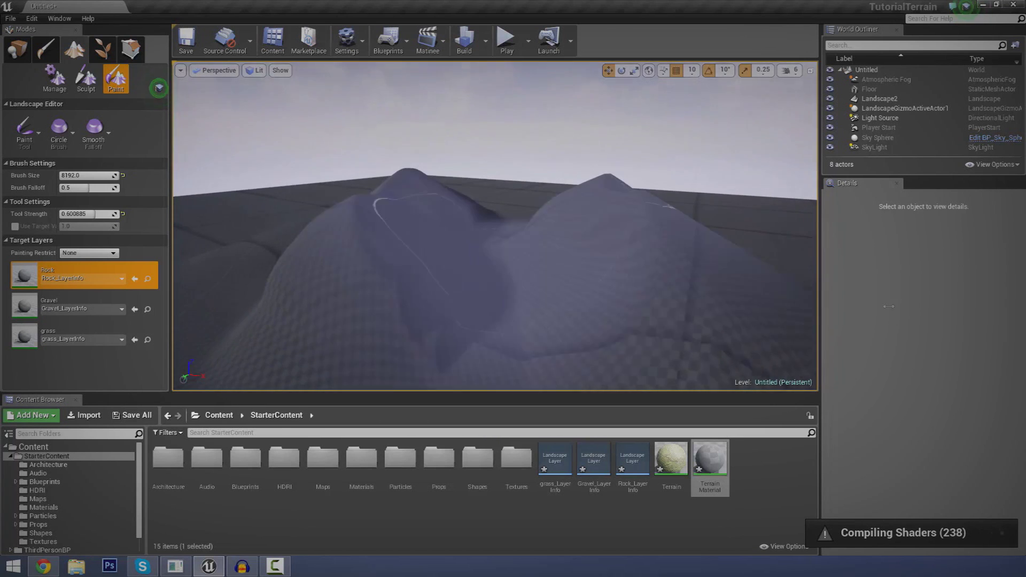
pyautogui.moveTo(722, 250)
pyautogui.mouseDown(button='right')
pyautogui.moveTo(727, 262)
pyautogui.moveTo(717, 254)
pyautogui.moveTo(722, 225)
pyautogui.moveTo(770, 211)
pyautogui.mouseUp(button='right')
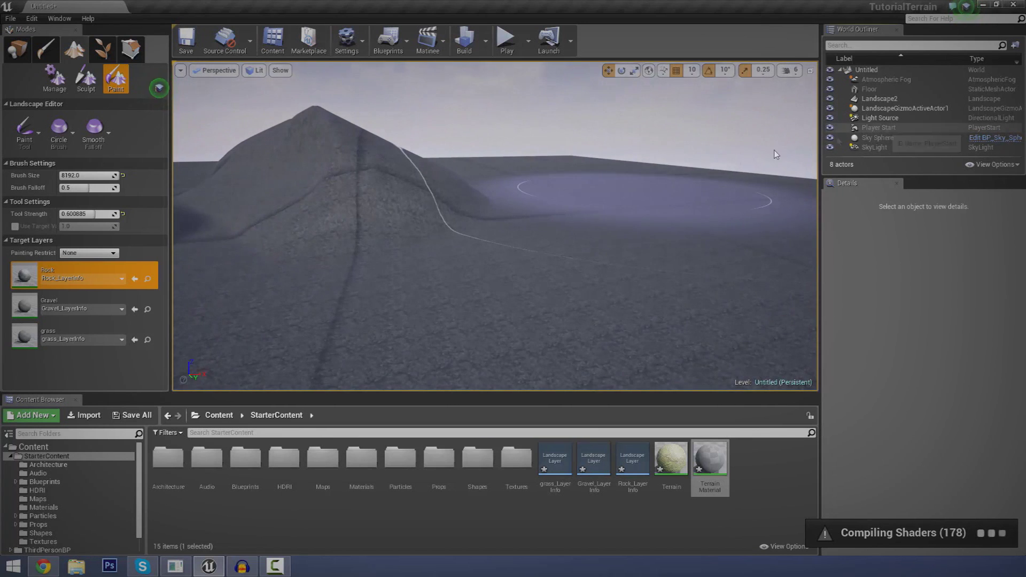
pyautogui.moveTo(515, 296); pyautogui.dragTo(604, 300, button='right')
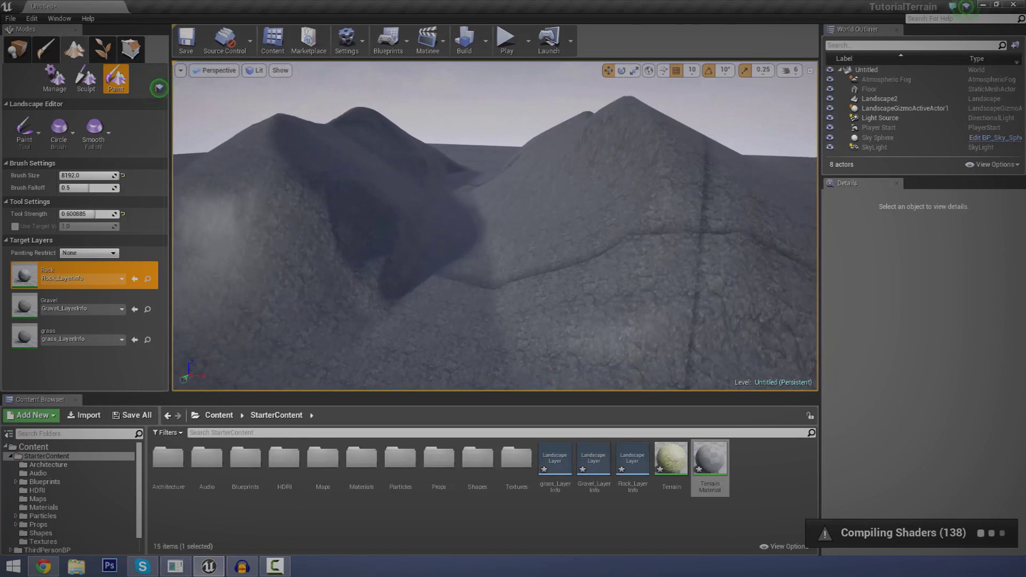
# Set the brush size to about 1311 and paint the Gravel layer onto the ground around the base of both mountains
pyautogui.moveTo(339, 229); pyautogui.dragTo(338, 304, button='right')
pyautogui.moveTo(112, 175); pyautogui.dragTo(83, 175)
pyautogui.moveTo(505, 255)
pyautogui.mouseDown(button='right')
pyautogui.moveTo(504, 203)
pyautogui.moveTo(505, 254)
pyautogui.mouseUp(button='right')
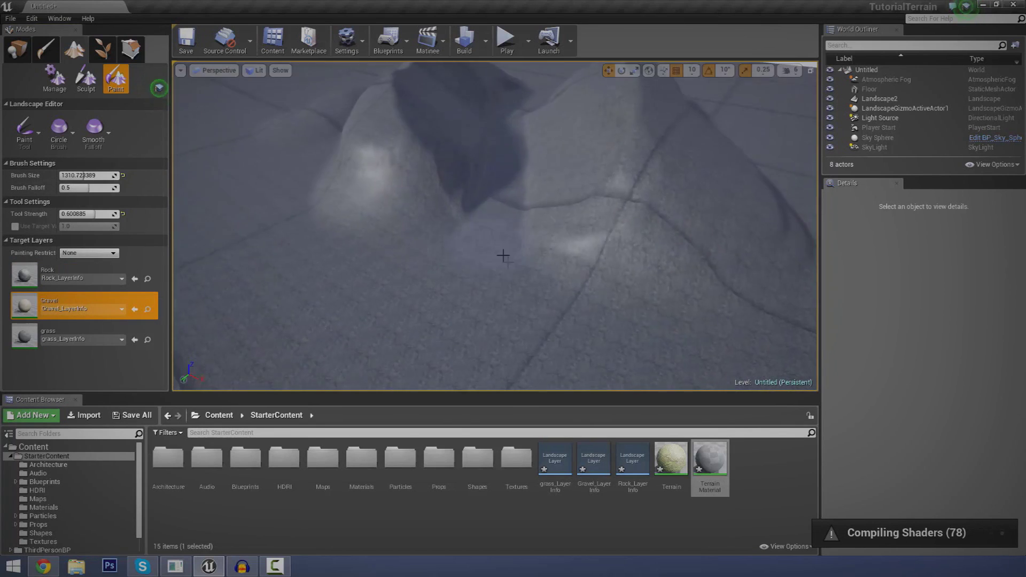
pyautogui.moveTo(587, 291); pyautogui.dragTo(684, 304)
pyautogui.moveTo(763, 305); pyautogui.dragTo(762, 305, button='right')
pyautogui.moveTo(519, 287); pyautogui.dragTo(518, 287, button='right')
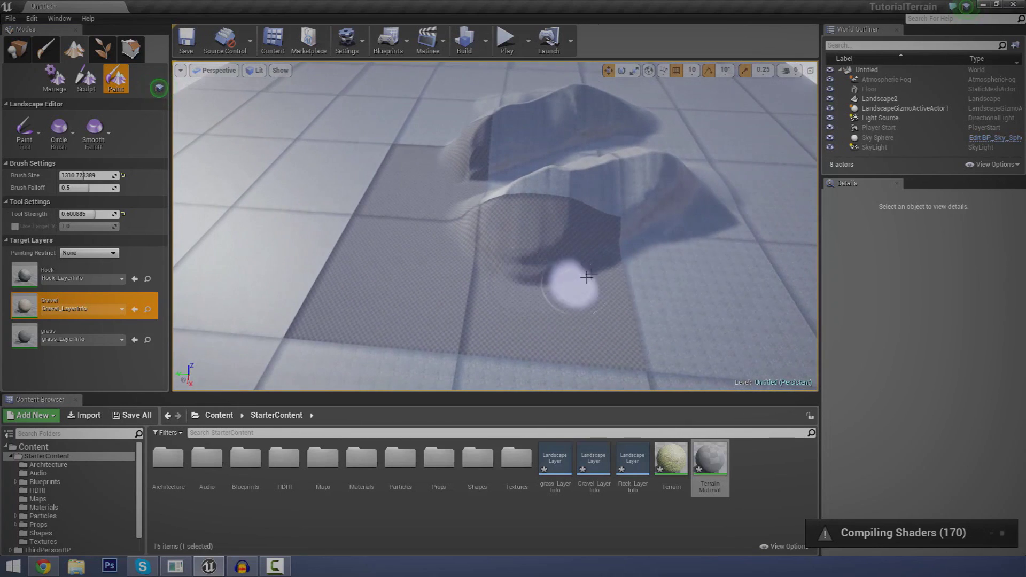
pyautogui.moveTo(587, 277); pyautogui.dragTo(671, 238)
pyautogui.moveTo(709, 186); pyautogui.dragTo(710, 186, button='right')
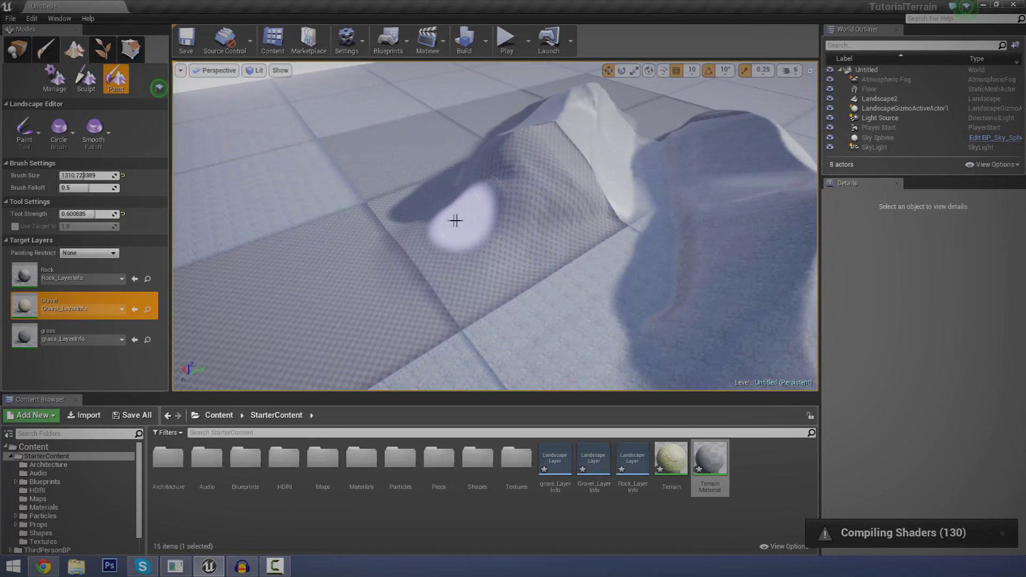
pyautogui.moveTo(482, 285)
pyautogui.mouseDown()
pyautogui.moveTo(633, 210)
pyautogui.moveTo(631, 143)
pyautogui.mouseUp()
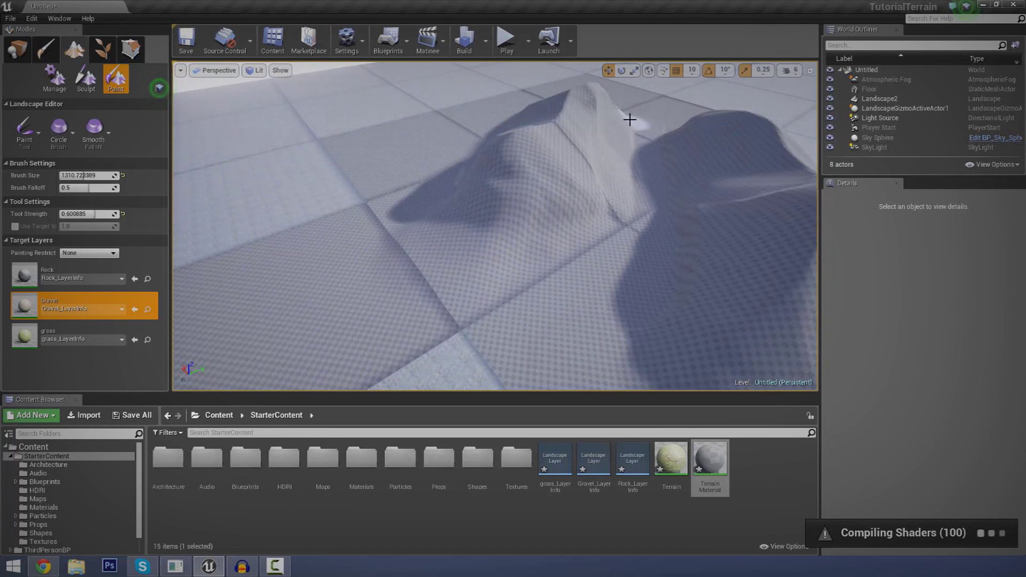
pyautogui.moveTo(648, 357); pyautogui.dragTo(649, 357, button='right')
pyautogui.moveTo(502, 343); pyautogui.dragTo(509, 349)
pyautogui.moveTo(619, 345)
pyautogui.mouseDown()
pyautogui.moveTo(695, 230)
pyautogui.moveTo(679, 205)
pyautogui.mouseUp()
# Paint the grass layer onto the terrain around the mountains and reselect the Gravel layer
pyautogui.moveTo(560, 290); pyautogui.dragTo(559, 289, button='right')
pyautogui.moveTo(679, 213); pyautogui.dragTo(679, 213, button='right')
pyautogui.moveTo(577, 197)
pyautogui.mouseDown(button='right')
pyautogui.moveTo(556, 224)
pyautogui.moveTo(548, 217)
pyautogui.mouseUp(button='right')
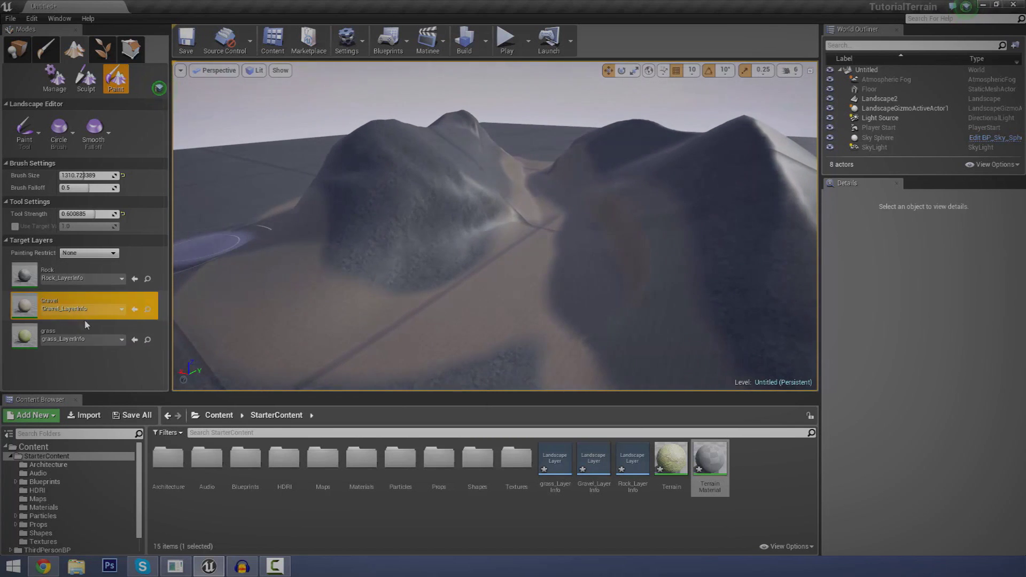
pyautogui.click(86, 332)
pyautogui.moveTo(575, 316)
pyautogui.mouseDown(button='right')
pyautogui.moveTo(561, 313)
pyautogui.moveTo(588, 321)
pyautogui.mouseUp(button='right')
pyautogui.moveTo(382, 274)
pyautogui.mouseDown()
pyautogui.moveTo(483, 280)
pyautogui.moveTo(602, 261)
pyautogui.moveTo(784, 208)
pyautogui.mouseUp()
pyautogui.moveTo(784, 208); pyautogui.dragTo(603, 187, button='right')
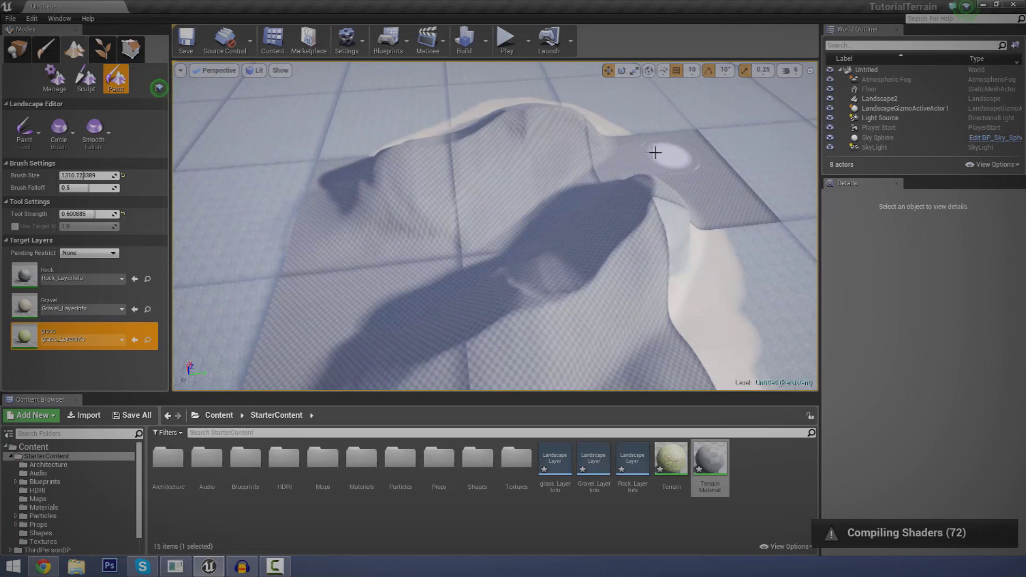
pyautogui.moveTo(656, 153); pyautogui.dragTo(660, 146)
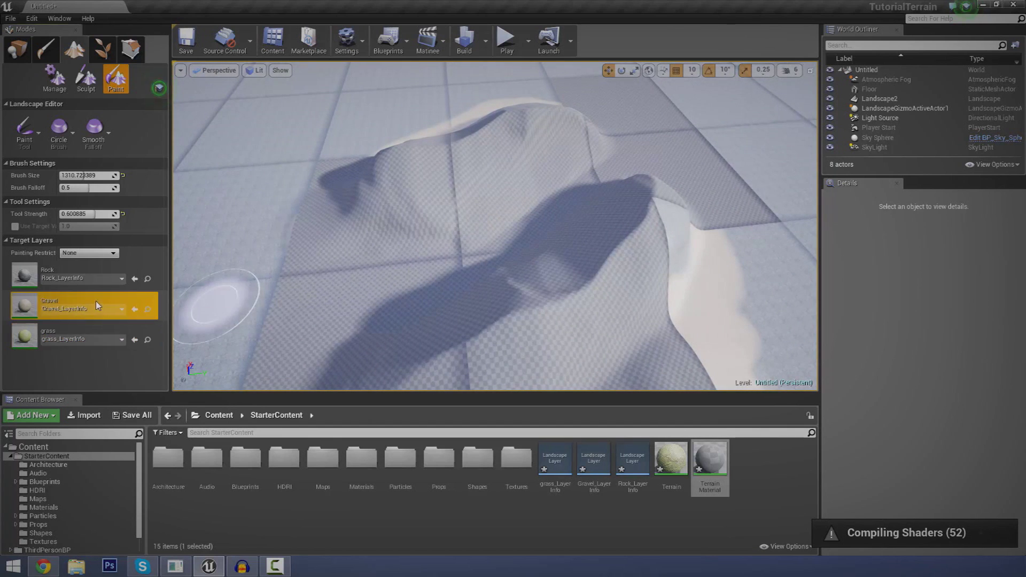
pyautogui.moveTo(428, 252); pyautogui.dragTo(578, 251, button='right')
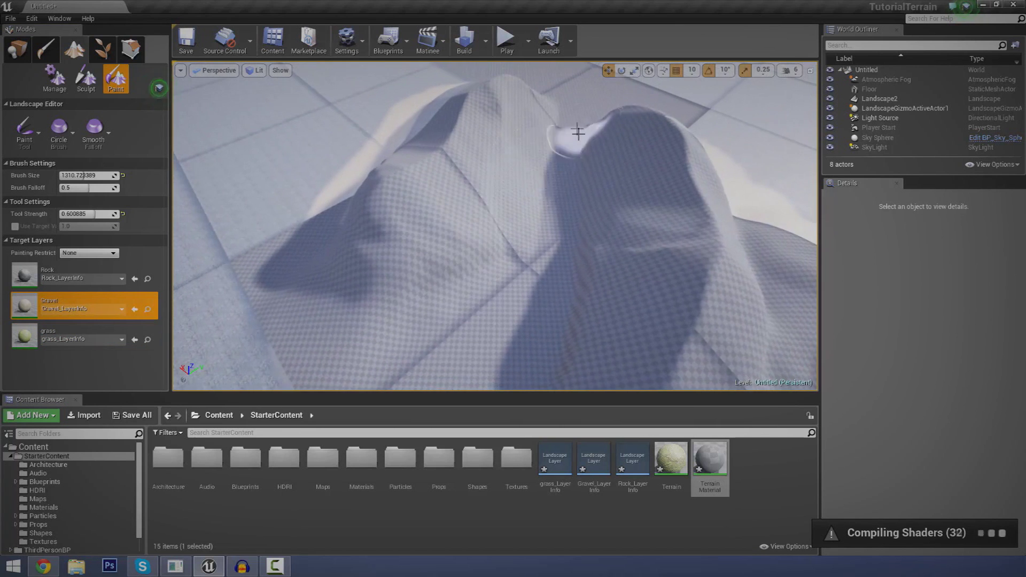
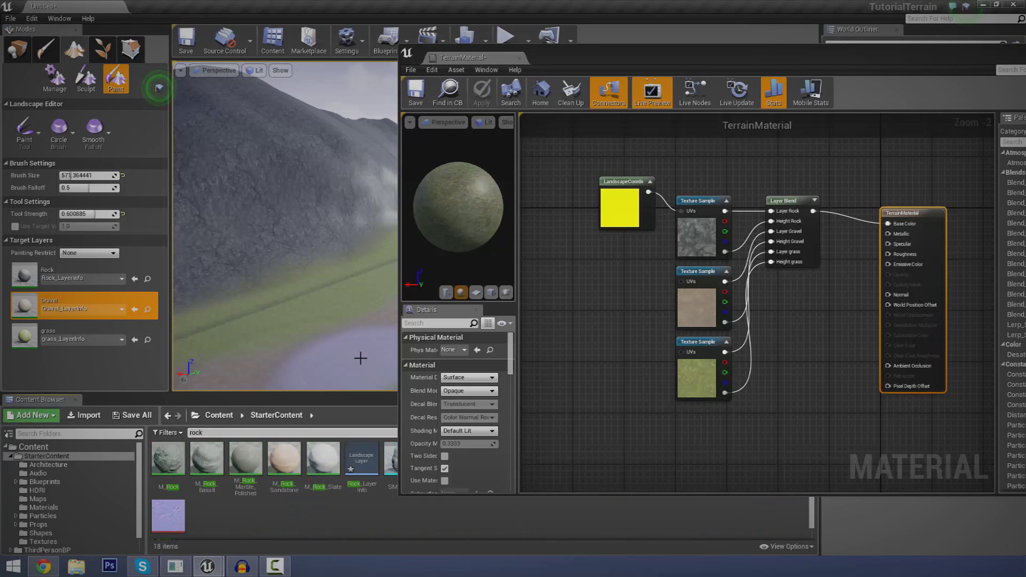
# Open T_Rock_Basalt_N from the StarterContent Textures folder, examine its normal map and close it
pyautogui.click(43, 541)
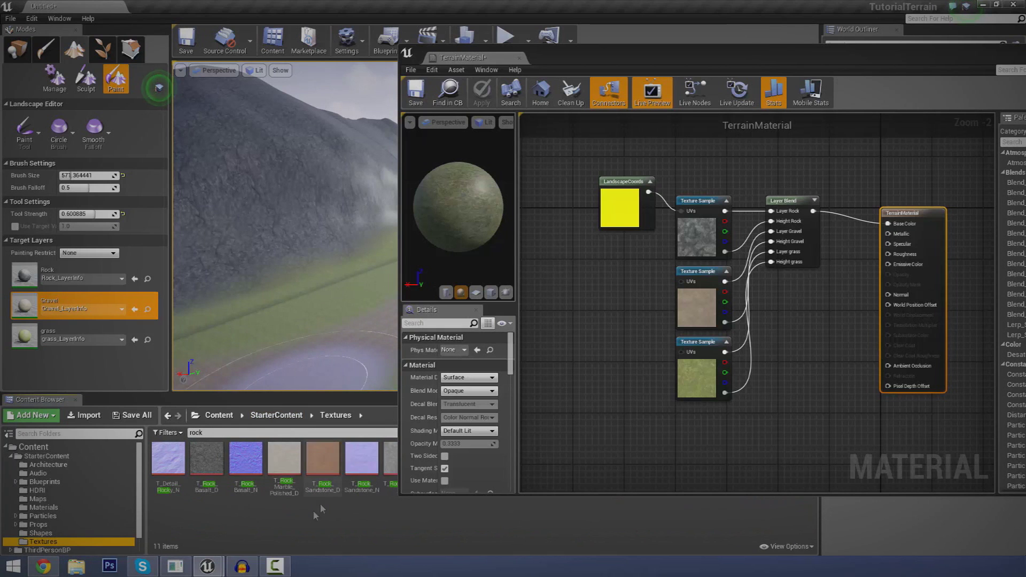
pyautogui.doubleClick(236, 471)
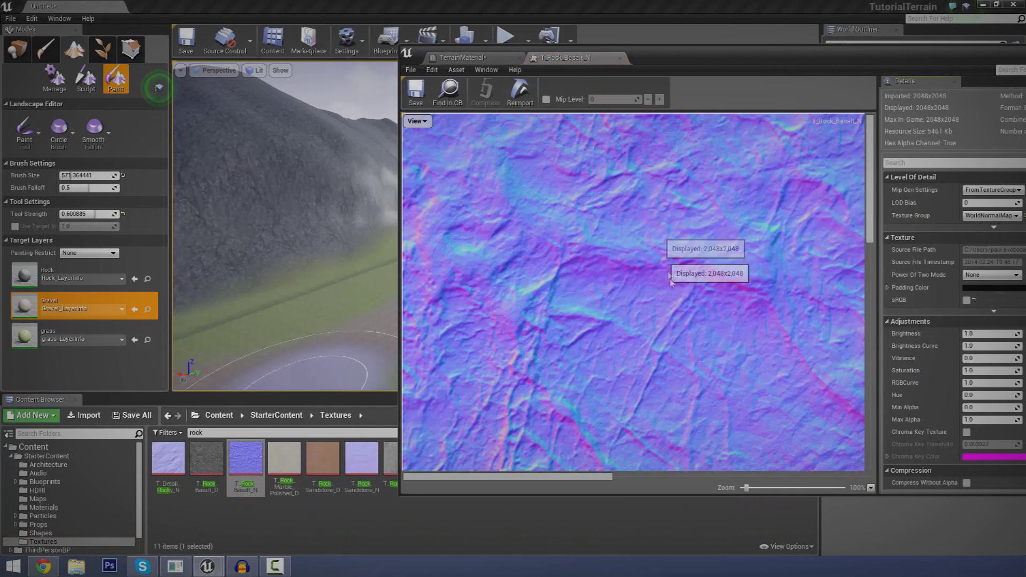
pyautogui.scroll(-6, 608, 276)
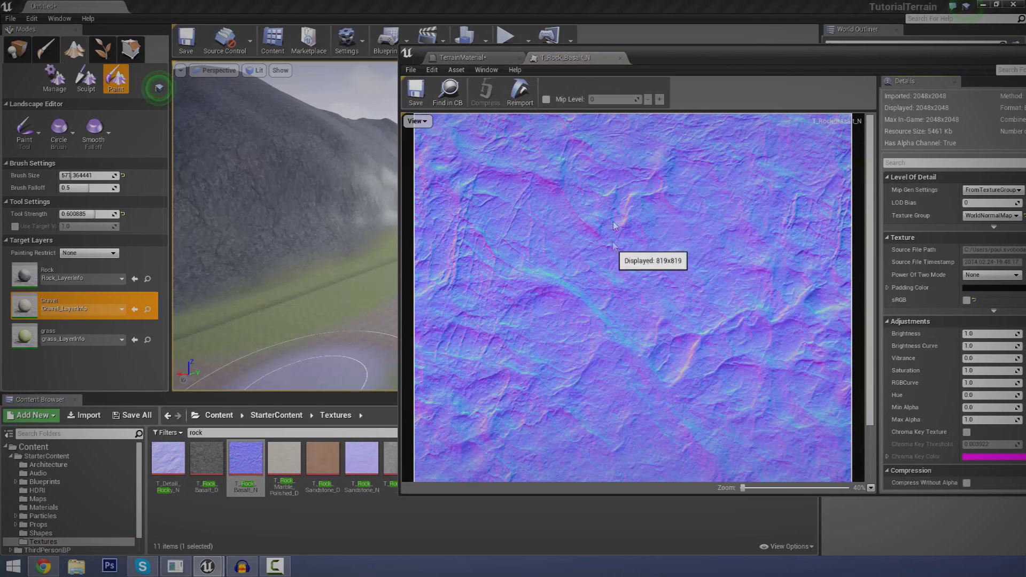
pyautogui.click(620, 57)
# Duplicate the LandscapeCoords and Layer Blend nodes below the originals and connect the new Layer Blend to the material's Normal input
pyautogui.moveTo(797, 355); pyautogui.dragTo(789, 275, button='right')
pyautogui.moveTo(789, 186); pyautogui.dragTo(761, 290, button='right')
pyautogui.keyDown('ctrl'); pyautogui.click(602, 249); pyautogui.keyUp('ctrl')
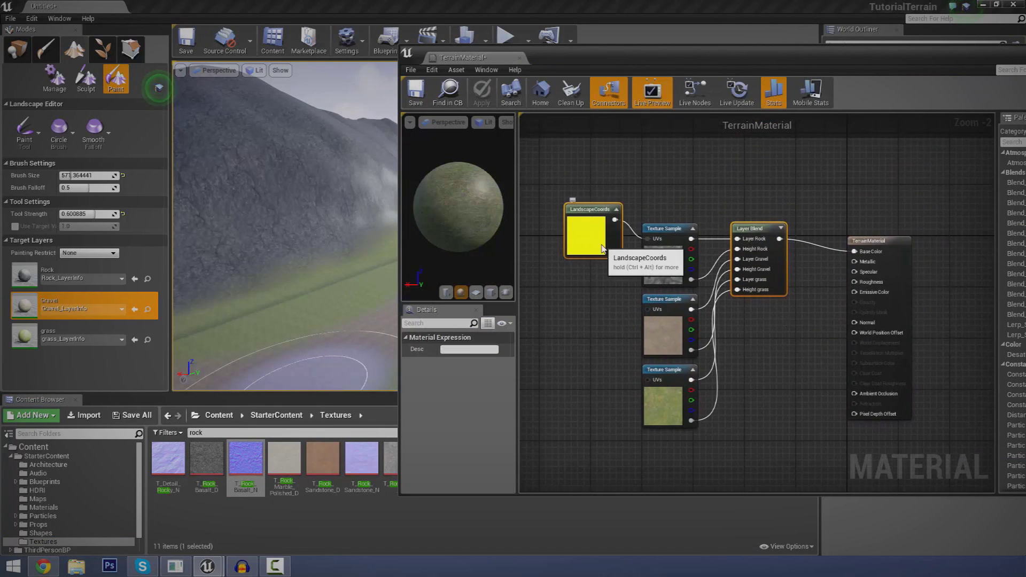
pyautogui.hotkey('ctrl', 'w')
pyautogui.moveTo(755, 329); pyautogui.dragTo(798, 333)
pyautogui.click(798, 333)
pyautogui.moveTo(839, 279); pyautogui.dragTo(789, 380, button='right')
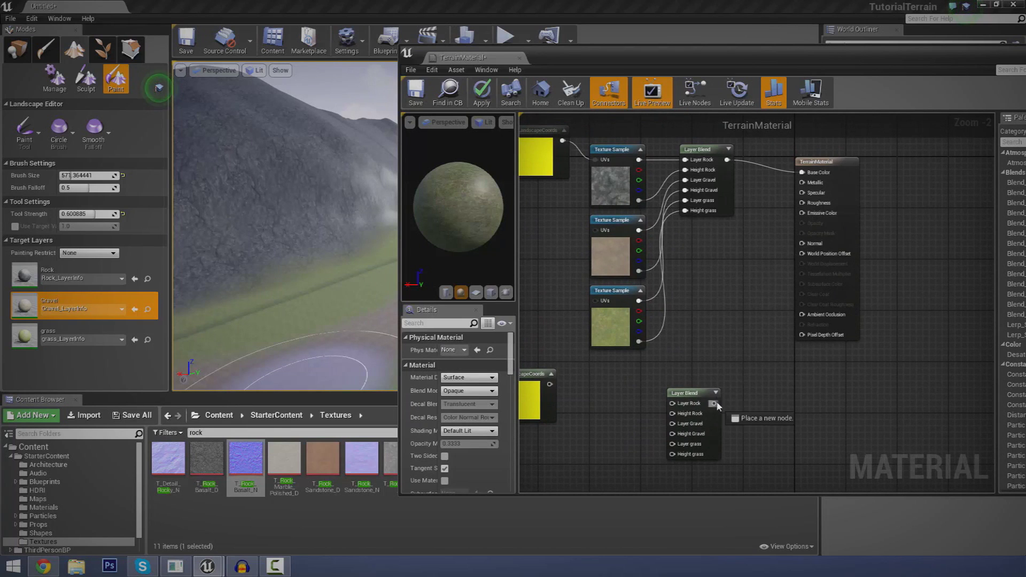
pyautogui.moveTo(803, 244); pyautogui.dragTo(803, 243)
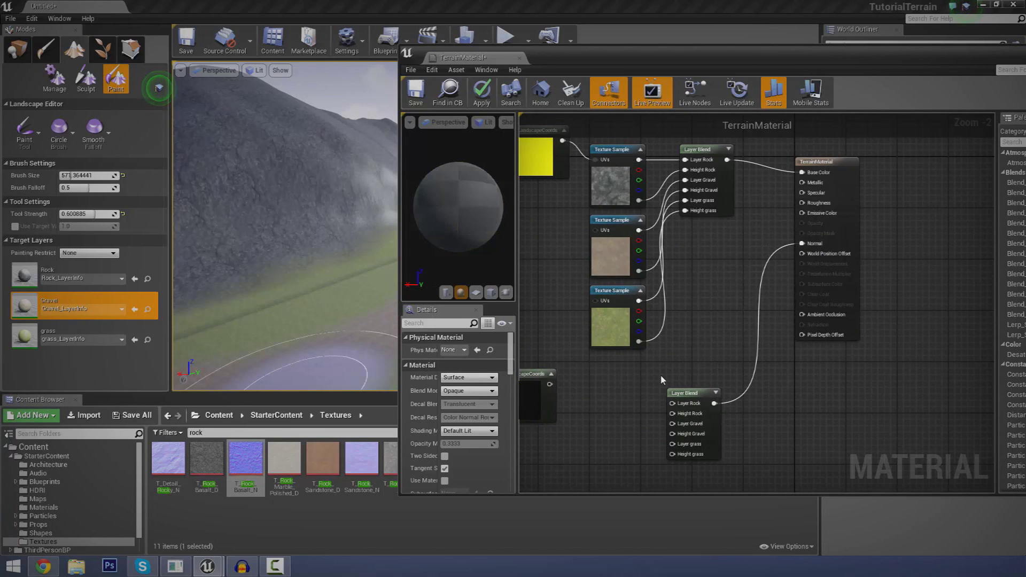
# Add T_Rock_Basalt_N as a texture sample, wire it to the new blend's Layer Rock and Height Rock, and feed its UVs from the duplicated LandscapeCoords
pyautogui.moveTo(663, 378); pyautogui.dragTo(762, 305, button='right')
pyautogui.moveTo(242, 459); pyautogui.dragTo(702, 352)
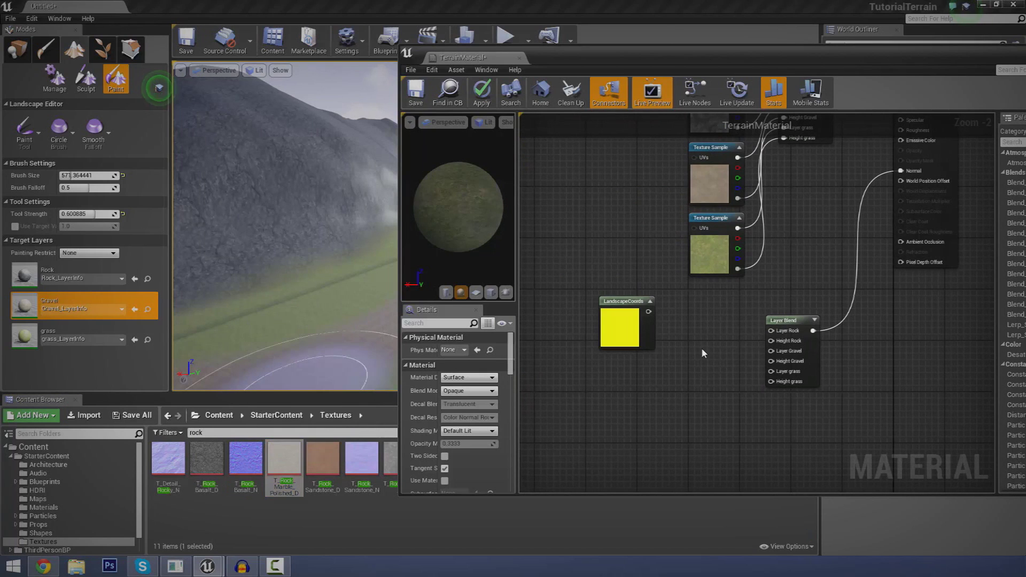
pyautogui.moveTo(246, 459); pyautogui.dragTo(691, 365)
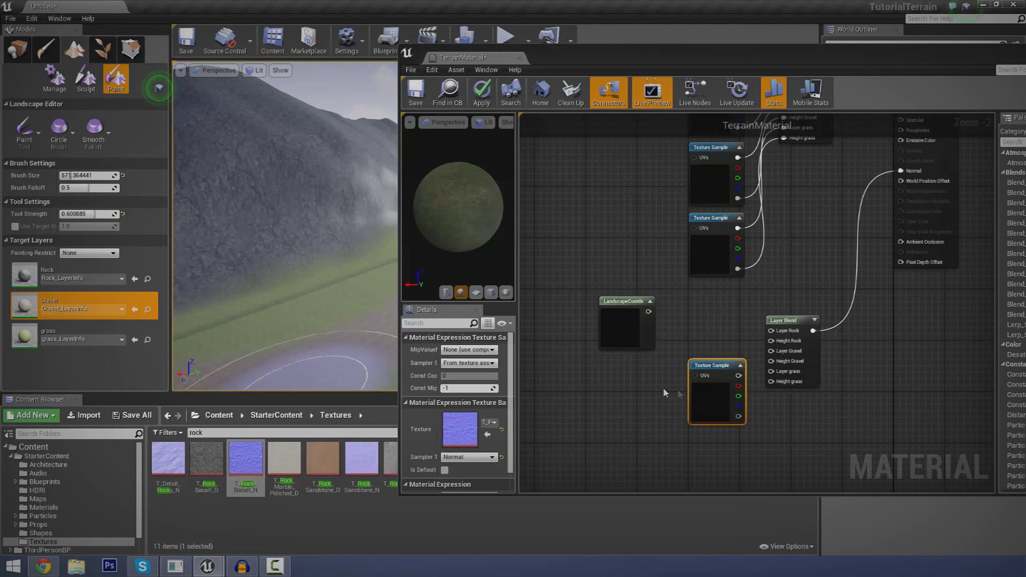
pyautogui.moveTo(739, 376); pyautogui.dragTo(771, 331)
pyautogui.moveTo(717, 396); pyautogui.dragTo(738, 366)
pyautogui.moveTo(648, 312); pyautogui.dragTo(694, 325)
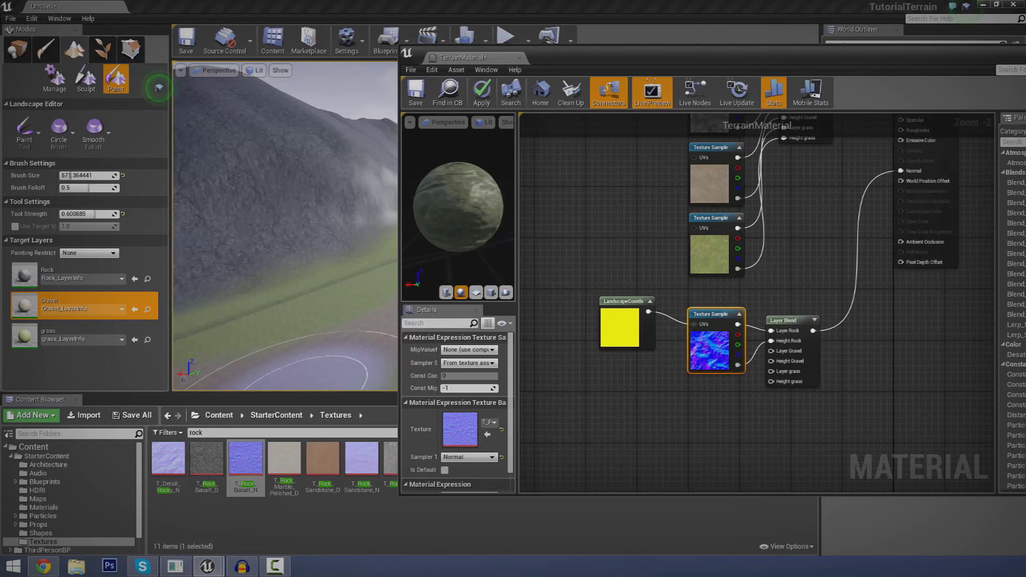
# Search the Textures folder for "grave" and open T_Ground_Gravel_N to examine its normal map
pyautogui.click(272, 437)
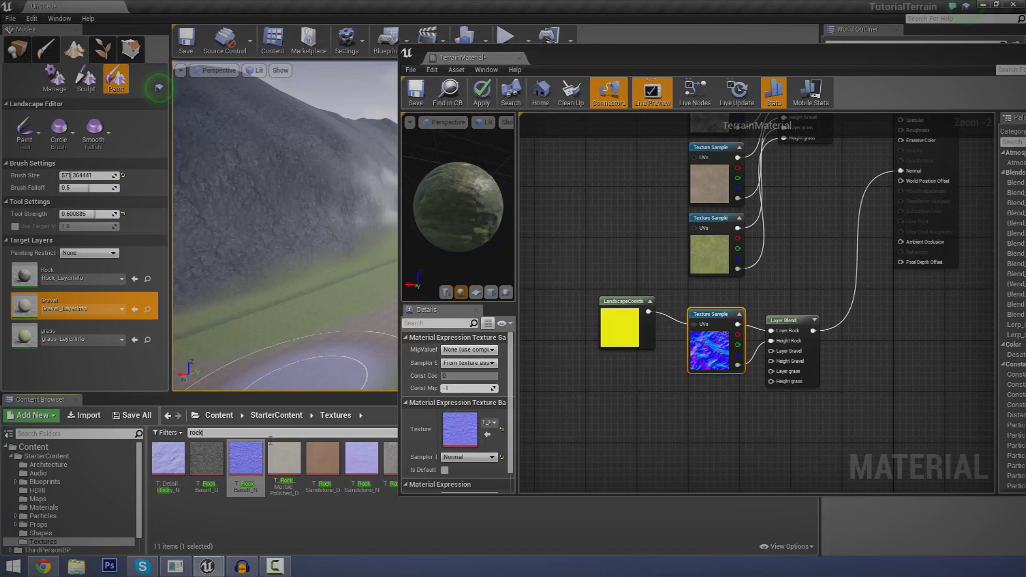
pyautogui.write('grave')
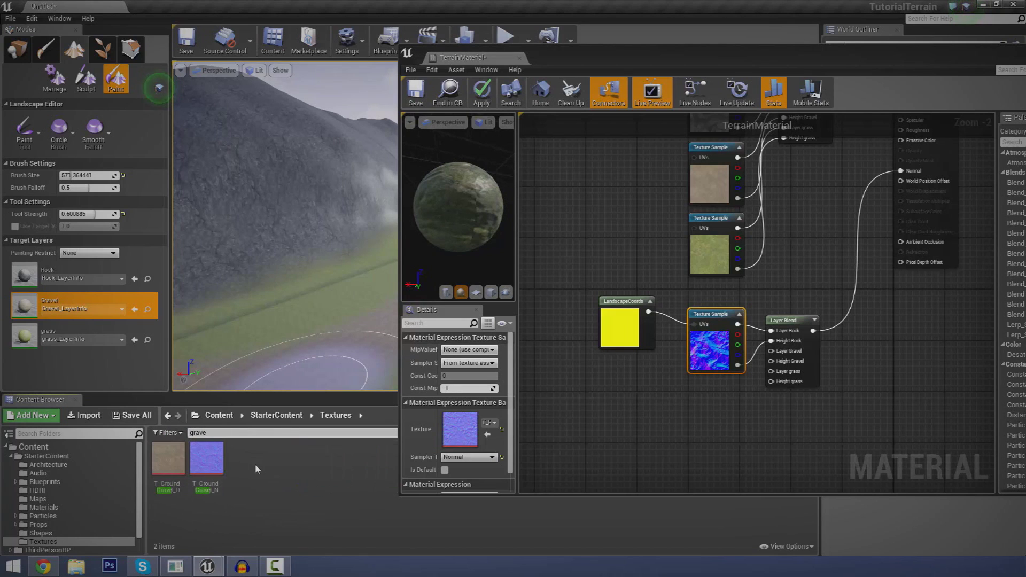
pyautogui.moveTo(209, 467); pyautogui.dragTo(245, 464)
pyautogui.doubleClick(207, 460)
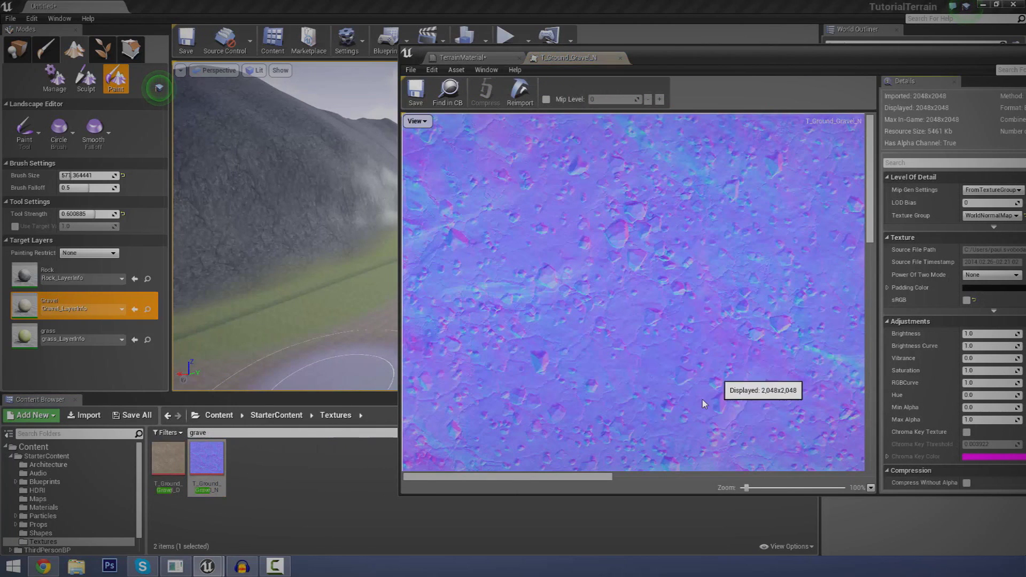
# Close the texture, add T_Ground_Gravel_N as a texture sample, wire it to Layer Gravel and Height Gravel, and feed its UVs from the duplicated LandscapeCoords
pyautogui.click(619, 58)
pyautogui.moveTo(208, 460); pyautogui.dragTo(772, 351)
pyautogui.moveTo(738, 473); pyautogui.dragTo(771, 361)
pyautogui.moveTo(695, 432); pyautogui.dragTo(642, 314)
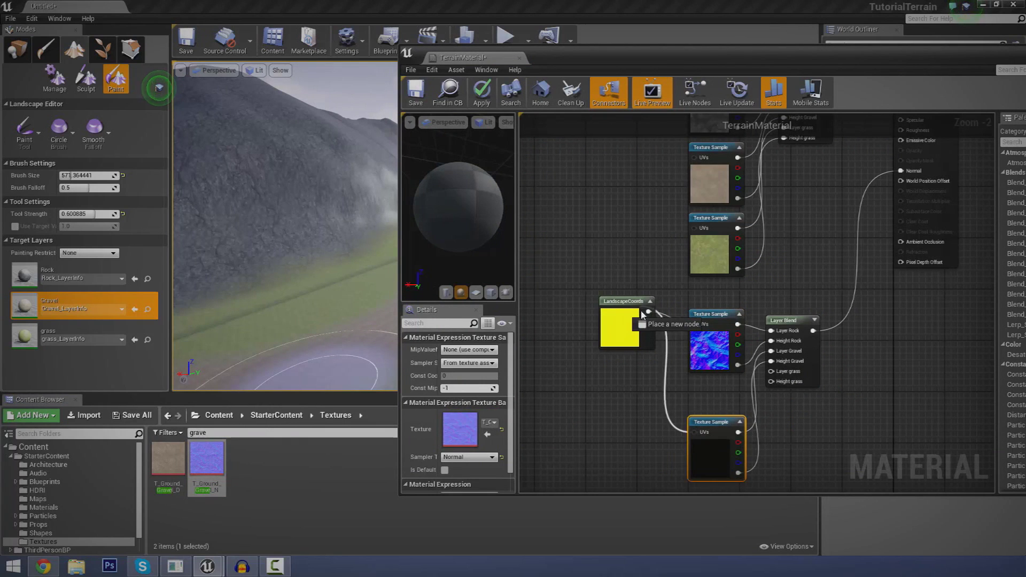
# Search the Textures folder for "grass" and add T_Ground_Grass_N as a texture sample below the gravel normal map
pyautogui.click(244, 433)
pyautogui.press('BackSpace')
pyautogui.press('BackSpace')
pyautogui.write('ss')
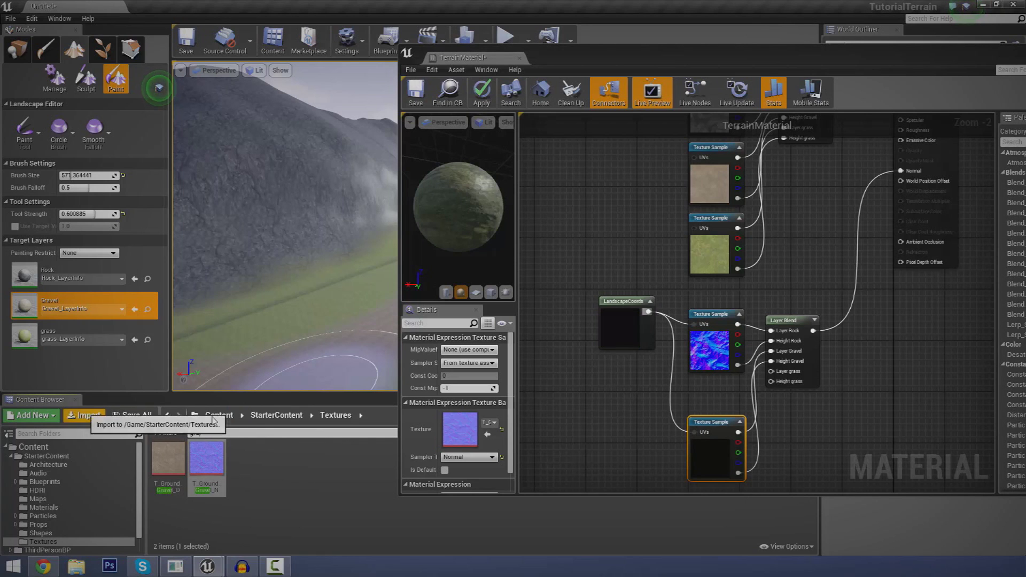
pyautogui.moveTo(748, 406); pyautogui.dragTo(738, 252, button='right')
pyautogui.moveTo(169, 459); pyautogui.dragTo(671, 375)
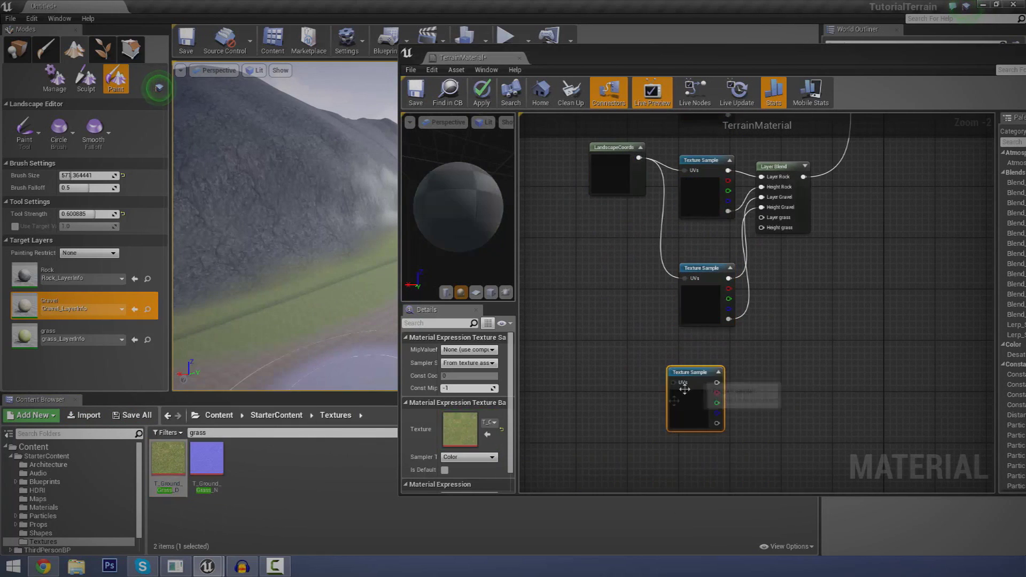
pyautogui.press('Delete')
pyautogui.moveTo(207, 459); pyautogui.dragTo(684, 373)
# Wire the grass normal map to Layer grass and Height grass, feed its UVs from the duplicated LandscapeCoords, and apply the material
pyautogui.moveTo(739, 390); pyautogui.dragTo(762, 229)
pyautogui.click(760, 217)
pyautogui.moveTo(689, 387); pyautogui.dragTo(639, 158)
pyautogui.click(482, 91)
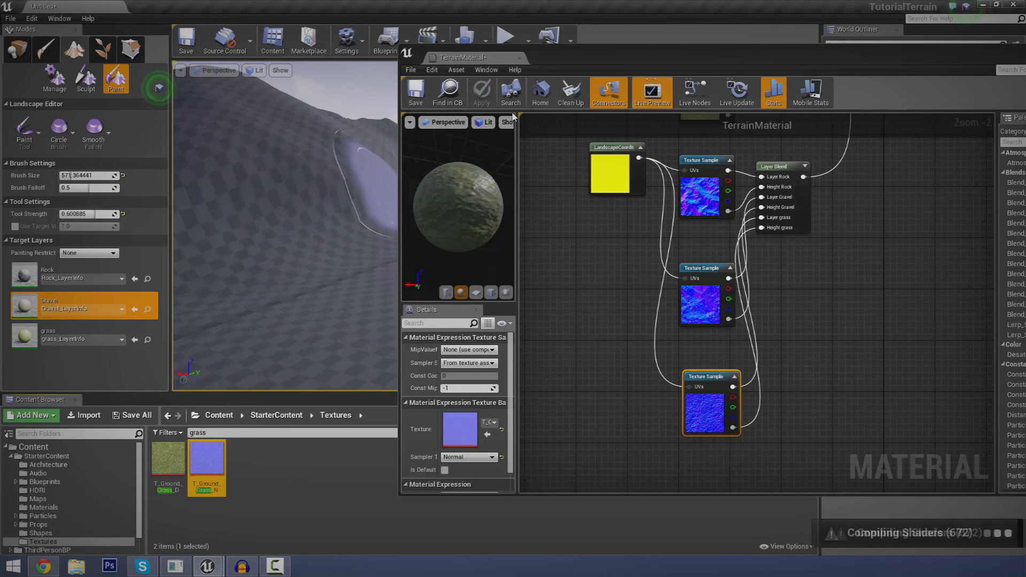
# Rotate the material preview sphere to examine how its surface relief catches the light
pyautogui.moveTo(478, 191)
pyautogui.mouseDown()
pyautogui.moveTo(454, 200)
pyautogui.moveTo(476, 193)
pyautogui.mouseUp()
pyautogui.moveTo(476, 193); pyautogui.dragTo(474, 186, button='right')
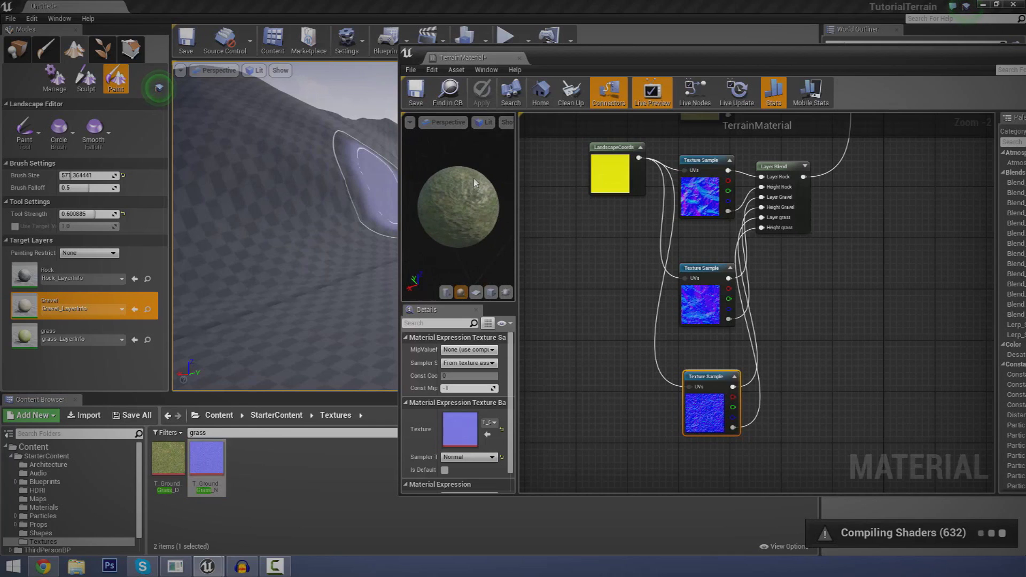
pyautogui.moveTo(474, 192); pyautogui.dragTo(457, 199)
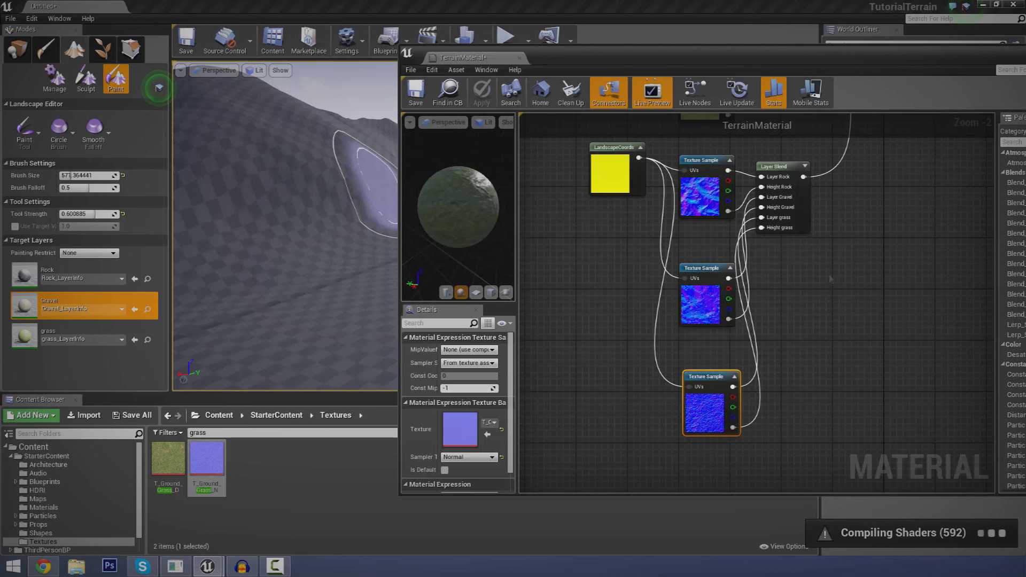
# Review the material's Base Color and Normal connections and the second Layer Blend's settings, and close TerrainMaterial
pyautogui.moveTo(830, 276); pyautogui.dragTo(775, 362, button='right')
pyautogui.moveTo(868, 218); pyautogui.dragTo(766, 360, button='right')
pyautogui.scroll(2, 807, 283)
pyautogui.moveTo(834, 238); pyautogui.dragTo(823, 343, button='right')
pyautogui.moveTo(696, 316); pyautogui.dragTo(670, 330, button='right')
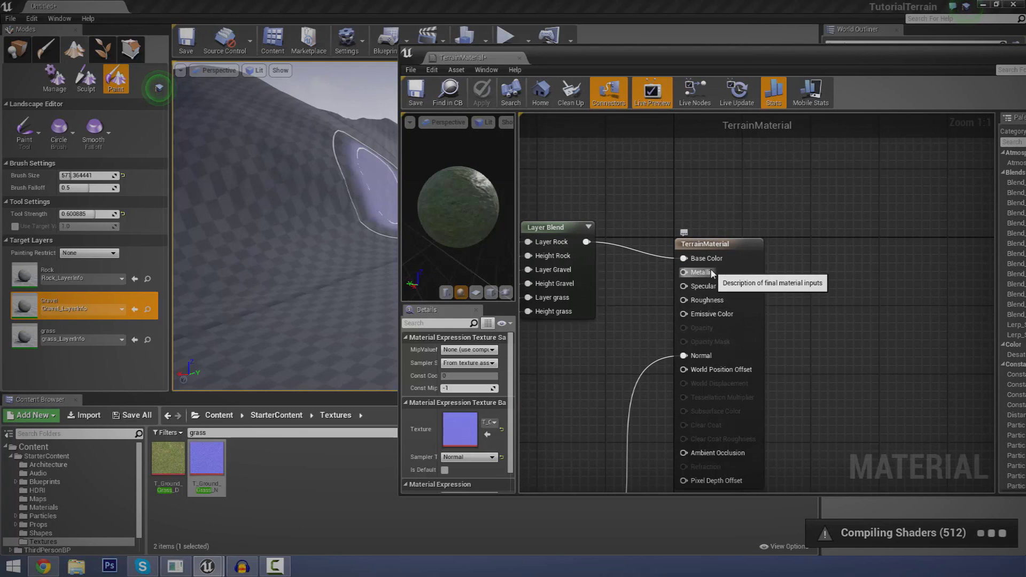
pyautogui.moveTo(593, 339); pyautogui.dragTo(681, 286, button='right')
pyautogui.scroll(-1, 675, 324)
pyautogui.moveTo(647, 392); pyautogui.dragTo(781, 264, button='right')
pyautogui.click(745, 385)
pyautogui.moveTo(766, 346); pyautogui.dragTo(700, 342, button='right')
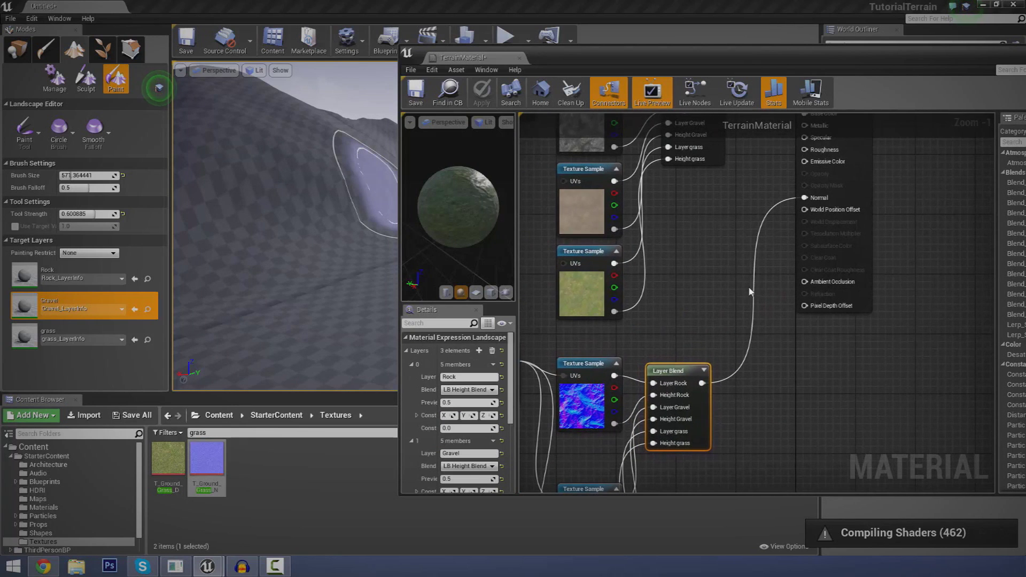
pyautogui.click(519, 58)
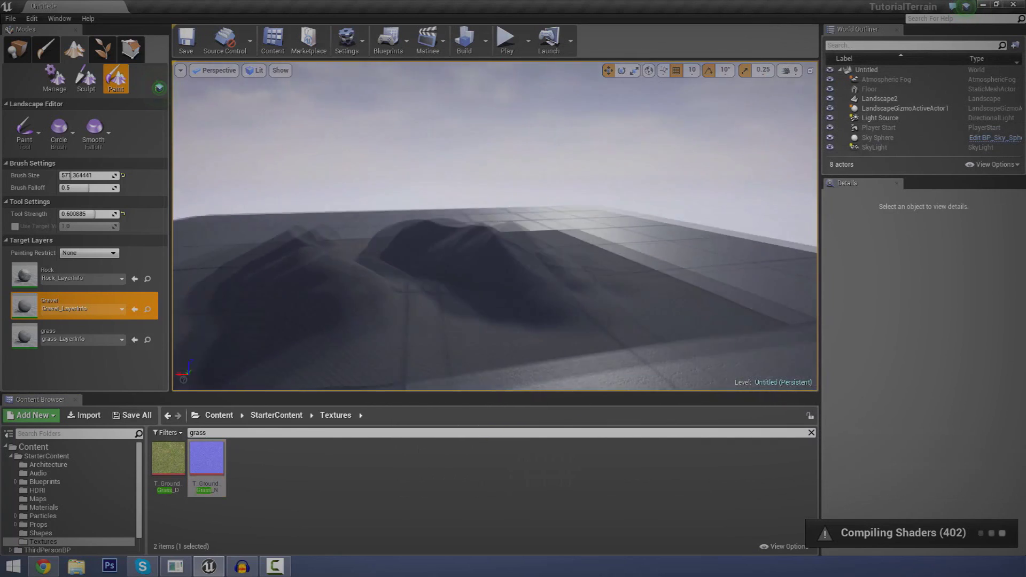
# Fly around the landscape to examine the rock, gravel and grass surfaces with their normal maps
pyautogui.moveTo(495, 226)
pyautogui.mouseDown(button='right')
pyautogui.moveTo(495, 278)
pyautogui.moveTo(495, 198)
pyautogui.moveTo(495, 224)
pyautogui.moveTo(580, 237)
pyautogui.mouseUp(button='right')
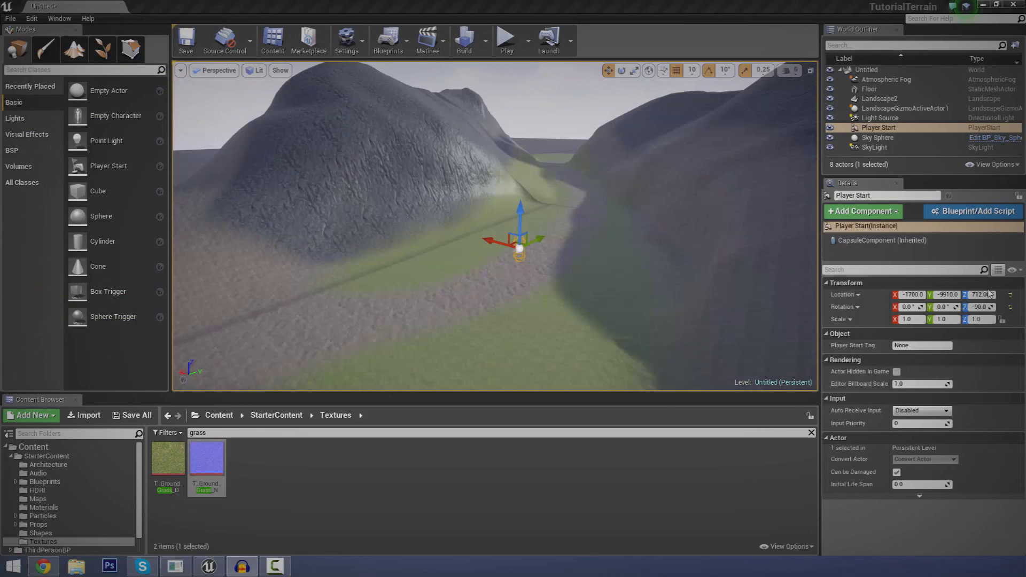
pyautogui.press('w')
pyautogui.moveTo(495, 225)
pyautogui.mouseDown(button='right')
pyautogui.moveTo(420, 206)
pyautogui.moveTo(454, 182)
pyautogui.moveTo(428, 182)
pyautogui.moveTo(444, 190)
pyautogui.moveTo(455, 235)
pyautogui.moveTo(513, 226)
pyautogui.mouseUp(button='right')
pyautogui.press('w')
pyautogui.press('s')
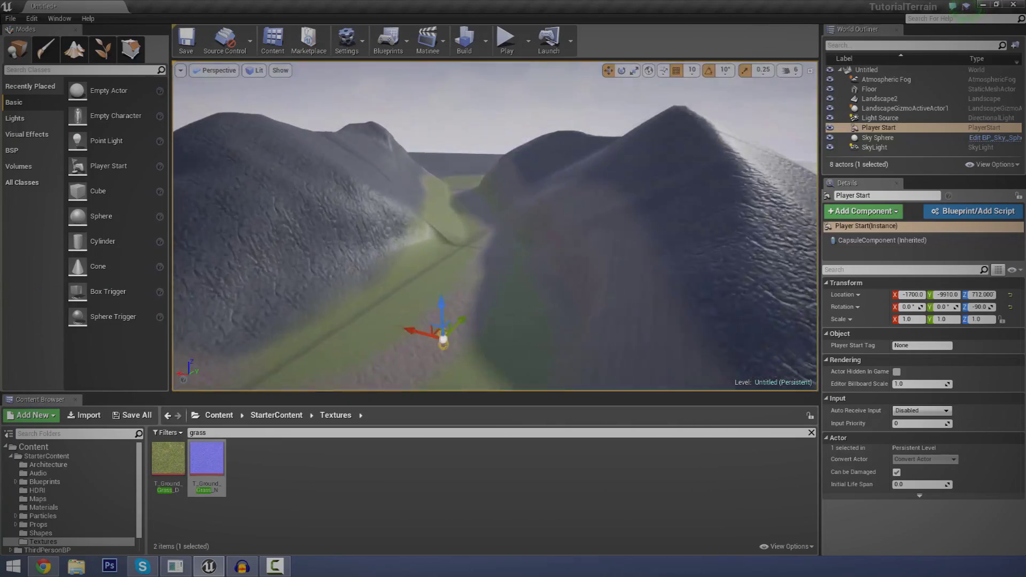
# Play the level, run and jump across the terrain, stop the session, and examine the rocky slopes
pyautogui.click(507, 42)
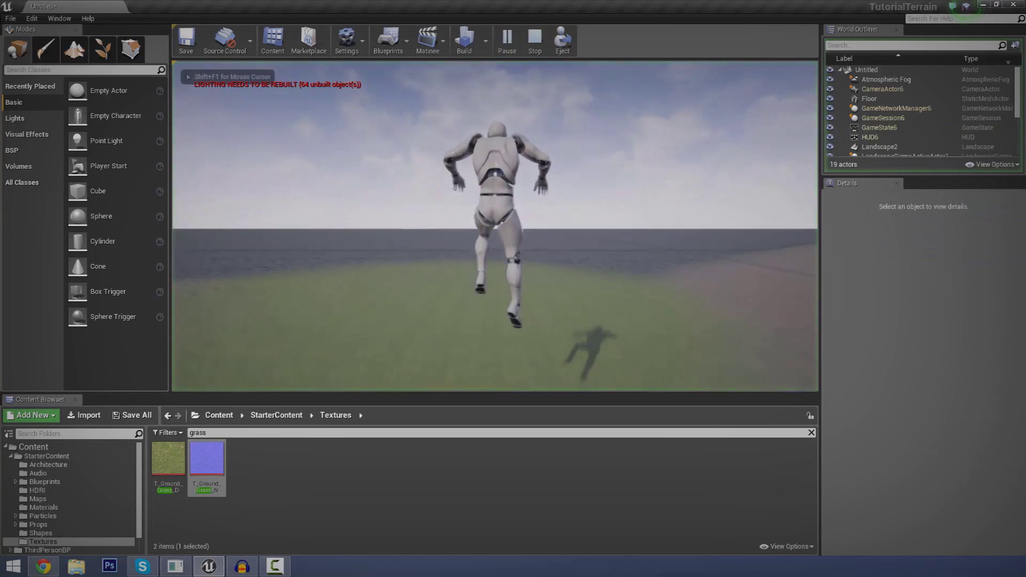
pyautogui.press('w')
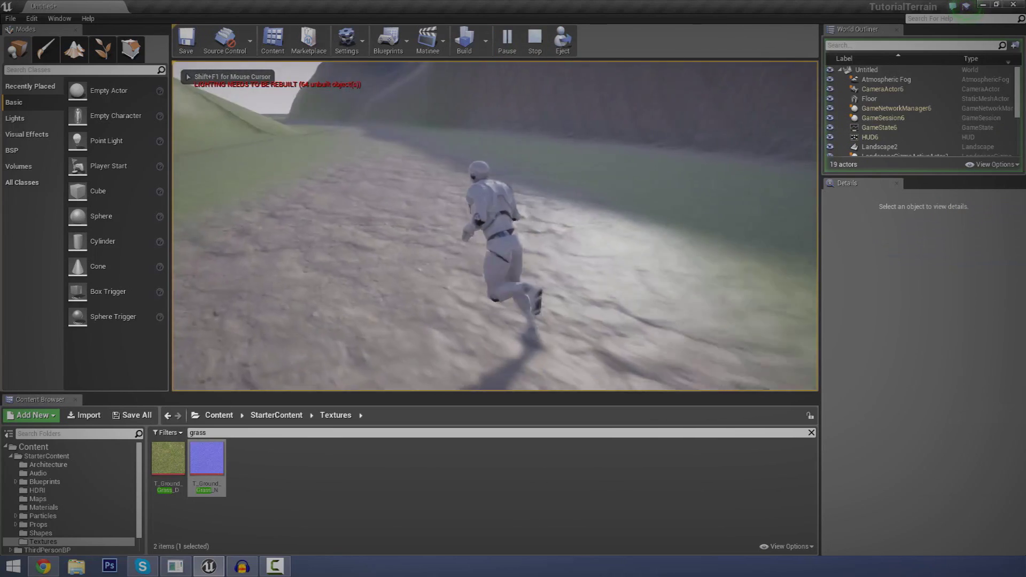
pyautogui.press('space')
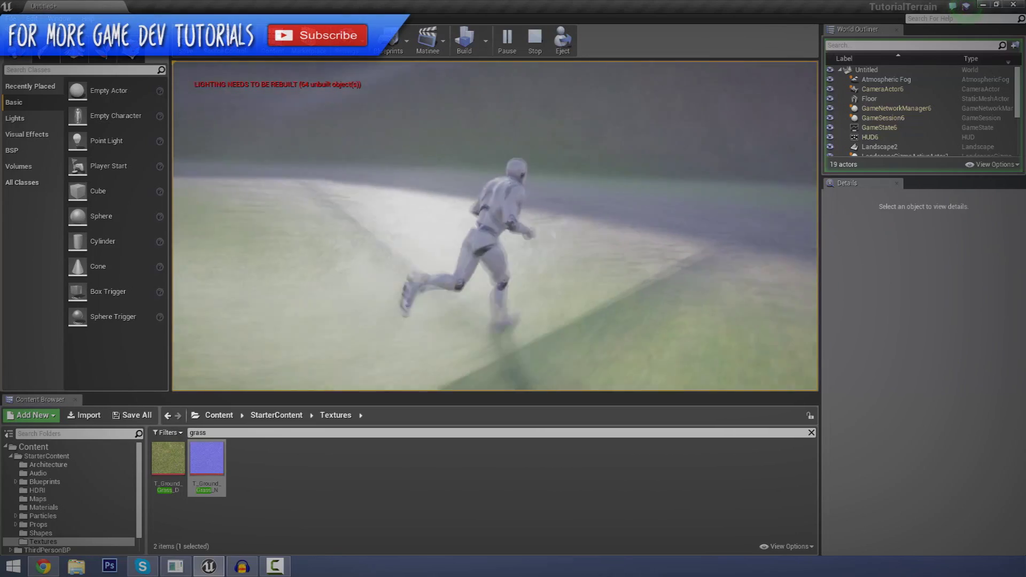
pyautogui.press('Escape')
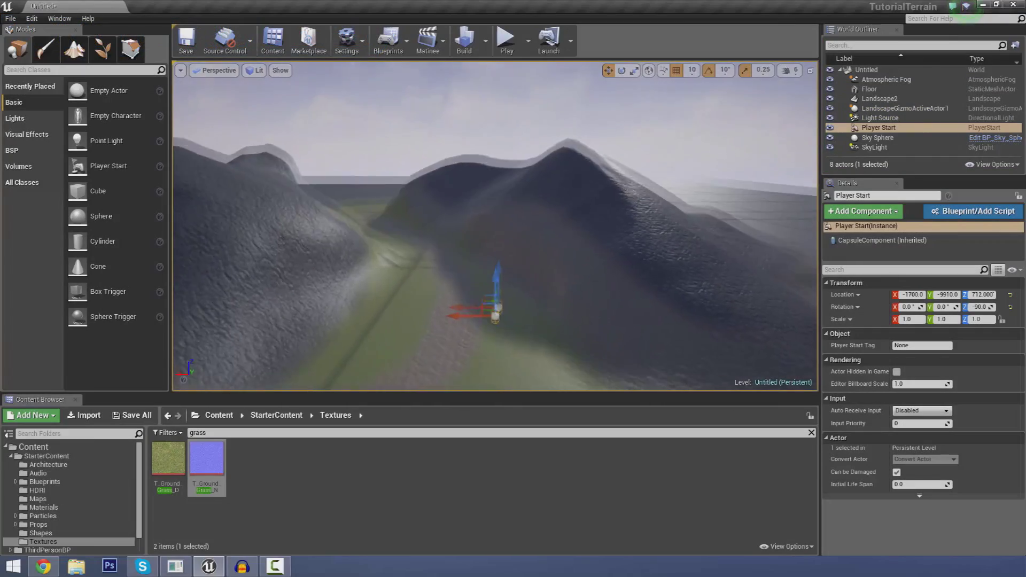
pyautogui.moveTo(495, 226); pyautogui.dragTo(540, 220, button='right')
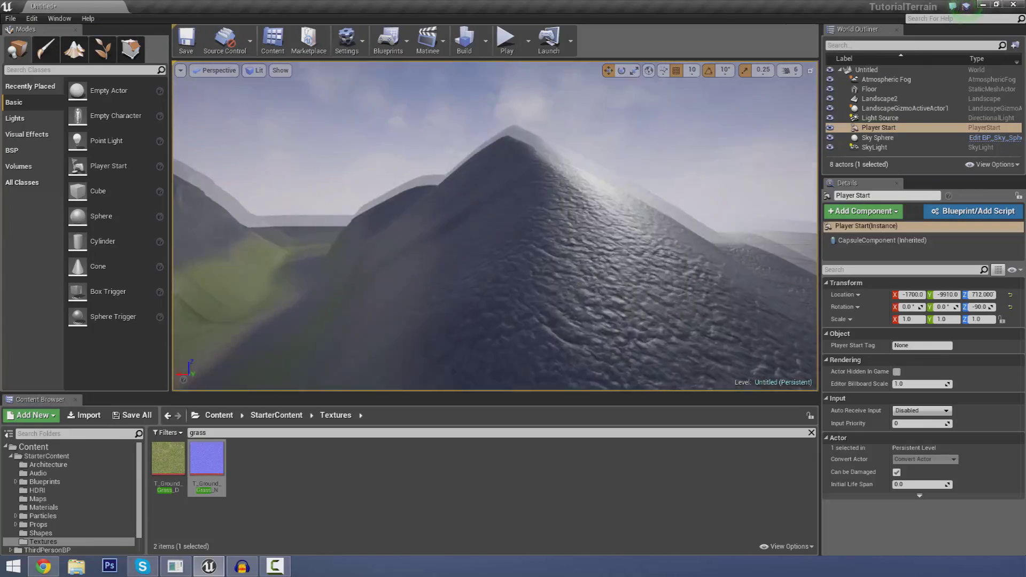